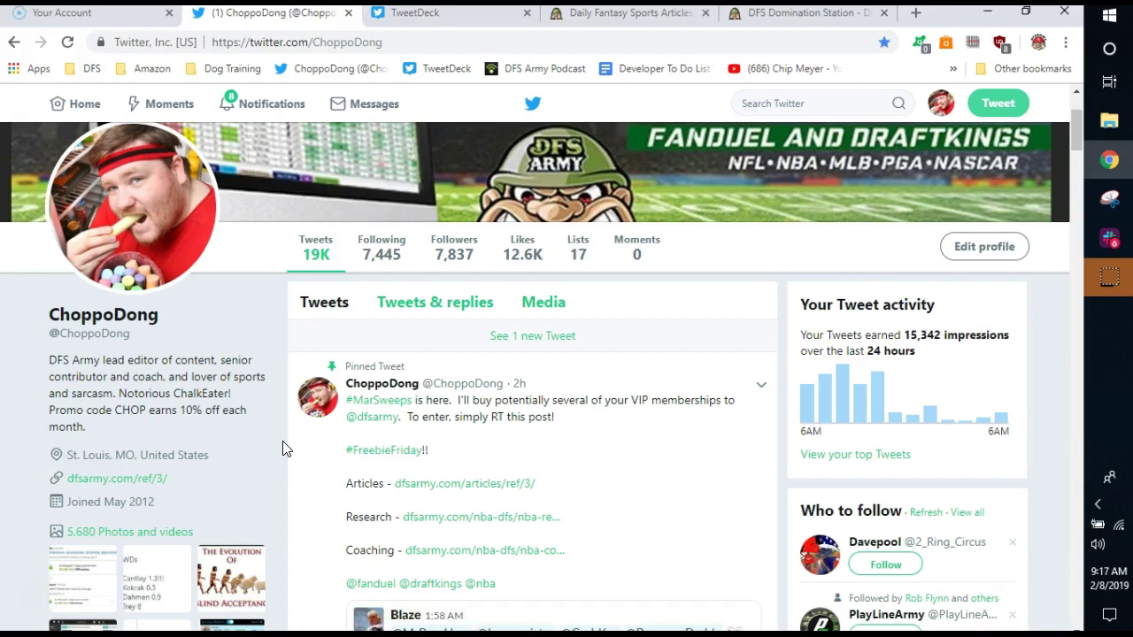
- Review the pinned #MarSweeps tweet on the ChoppoDong Twitter profile
{"action": "left_click", "coordinate": [283, 448]}
{"action": "scroll", "coordinate": [283, 449], "scroll_direction": "down", "scroll_amount": 2}
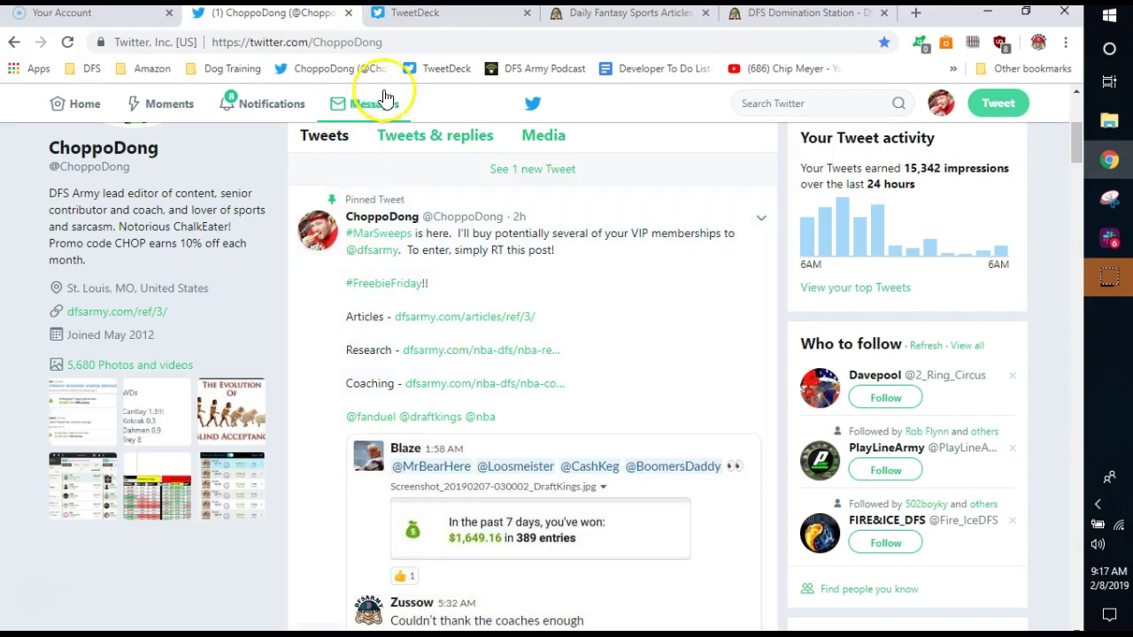
- Switch to the DFS Army site and open the FanDuel version of the NBA Research Station
{"action": "left_click", "coordinate": [589, 14]}
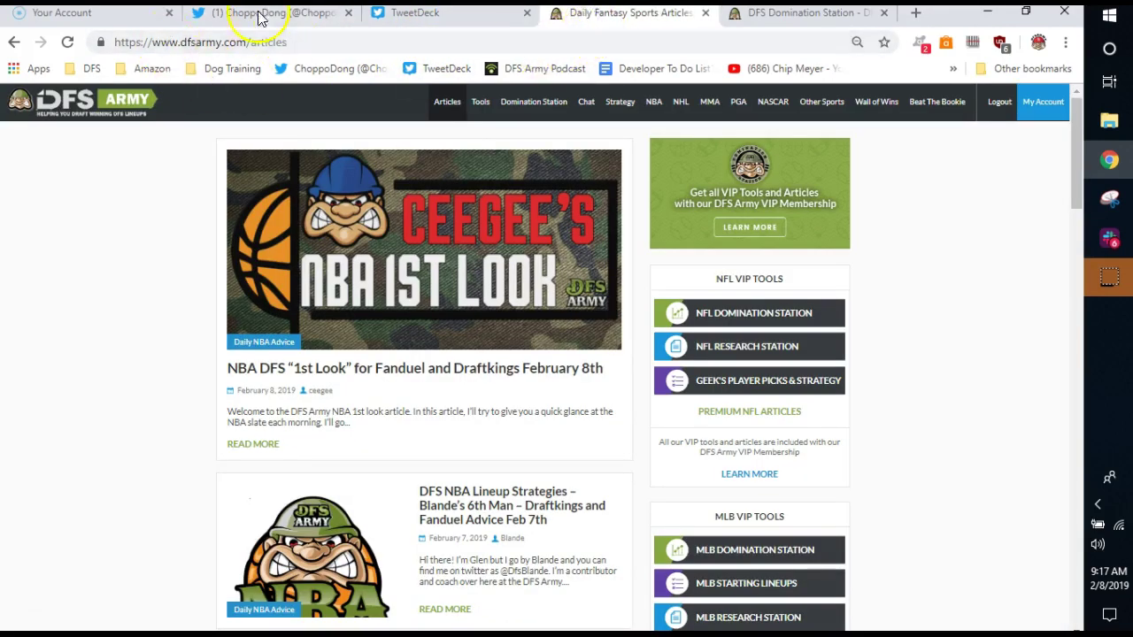
{"action": "mouse_move", "coordinate": [652, 106]}
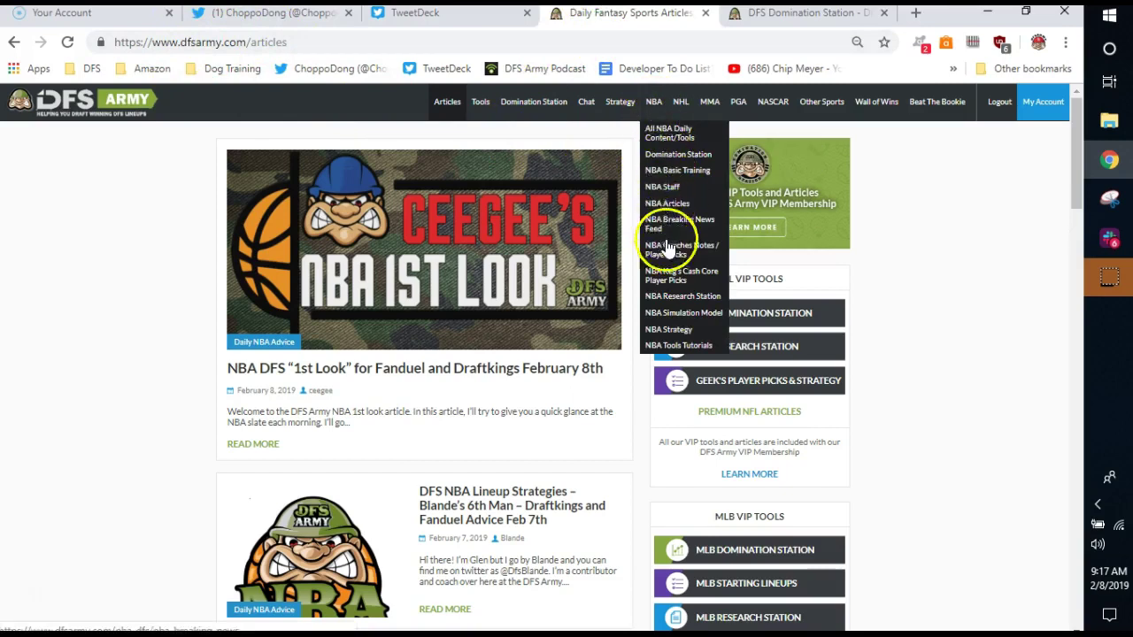
{"action": "mouse_move", "coordinate": [677, 299]}
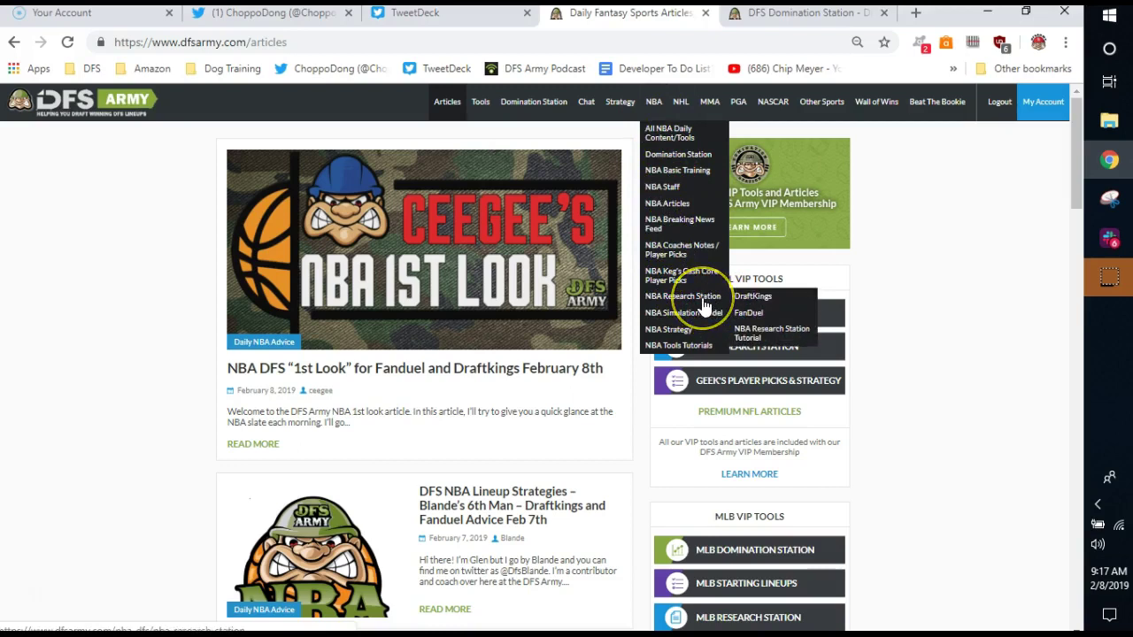
{"action": "left_click", "coordinate": [748, 317]}
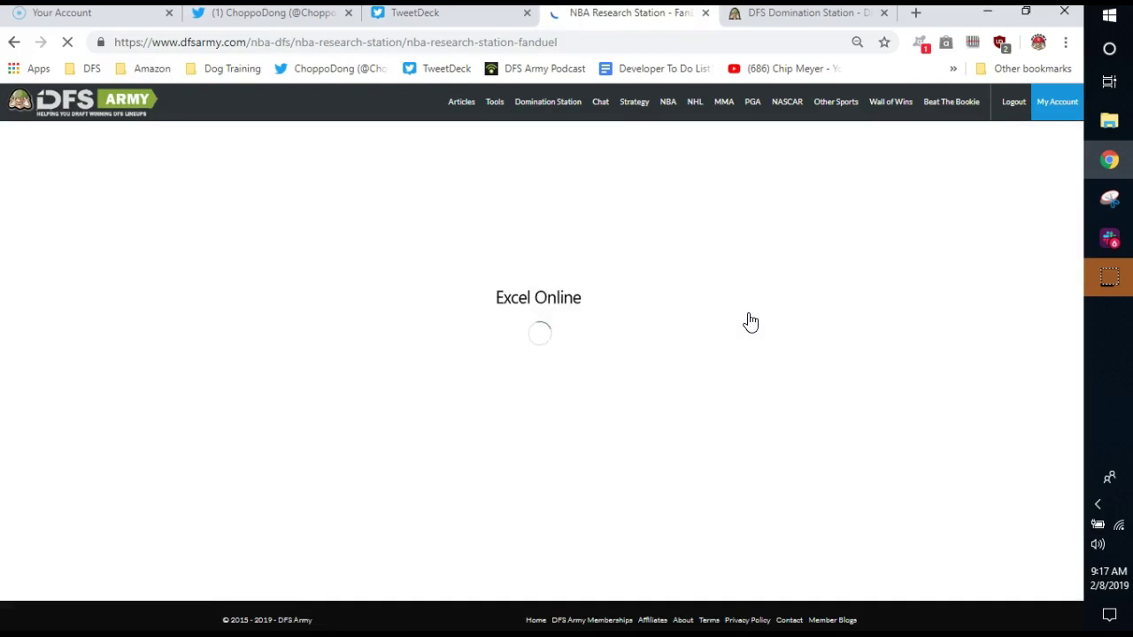
{"action": "left_click", "coordinate": [755, 317]}
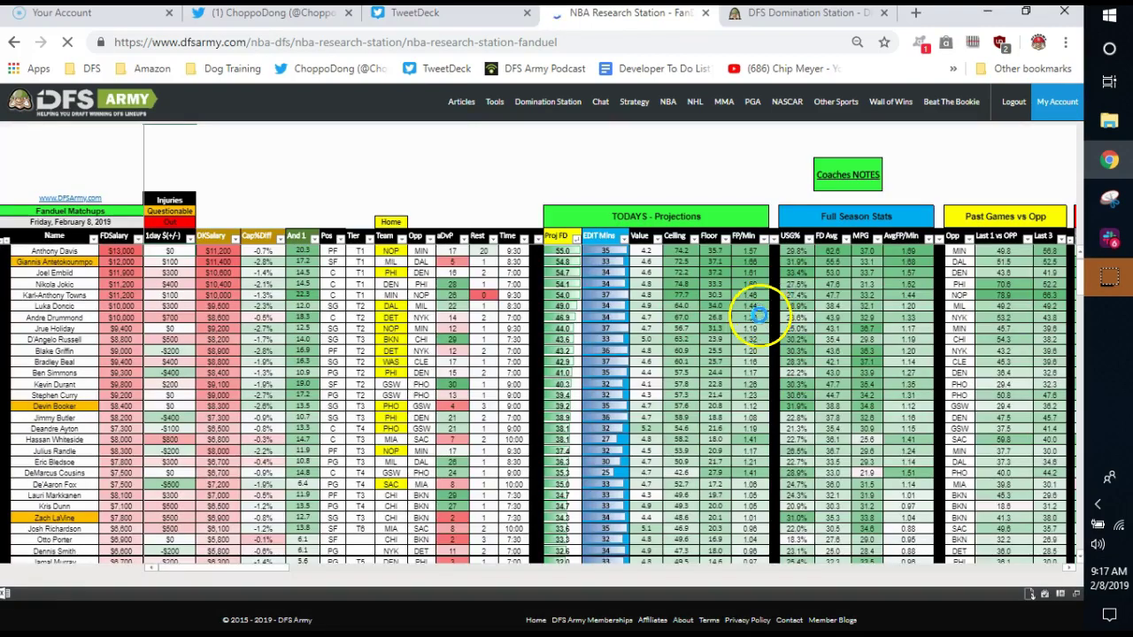
- Increase the browser page zoom one level above 67% to enlarge the research spreadsheet
{"action": "left_click", "coordinate": [1066, 42]}
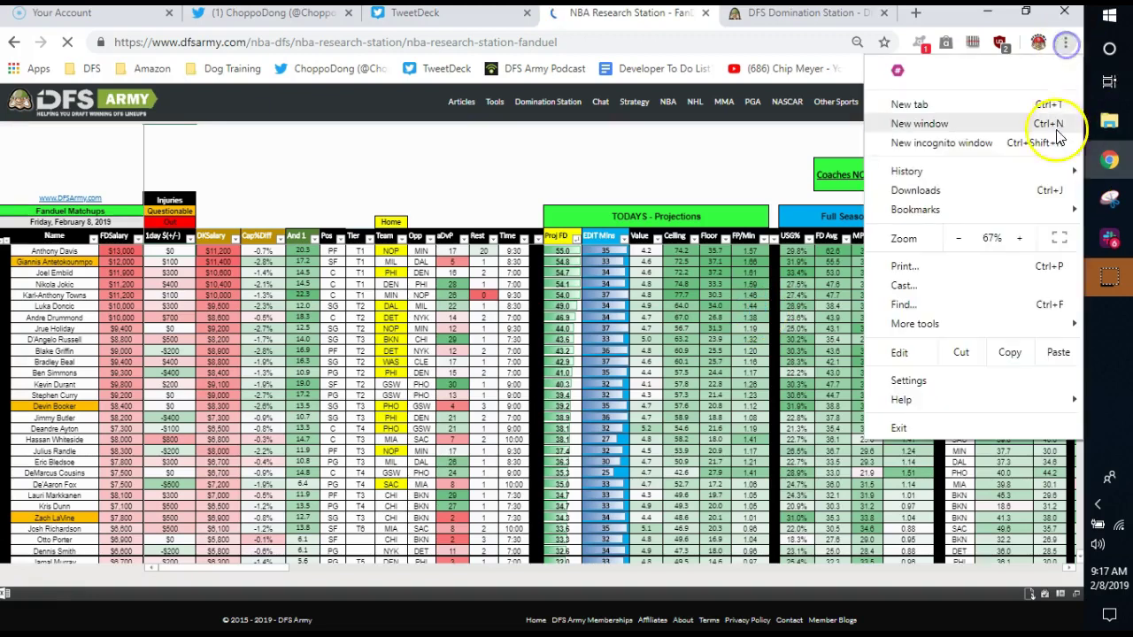
{"action": "left_click", "coordinate": [1018, 237]}
{"action": "left_click", "coordinate": [1100, 324]}
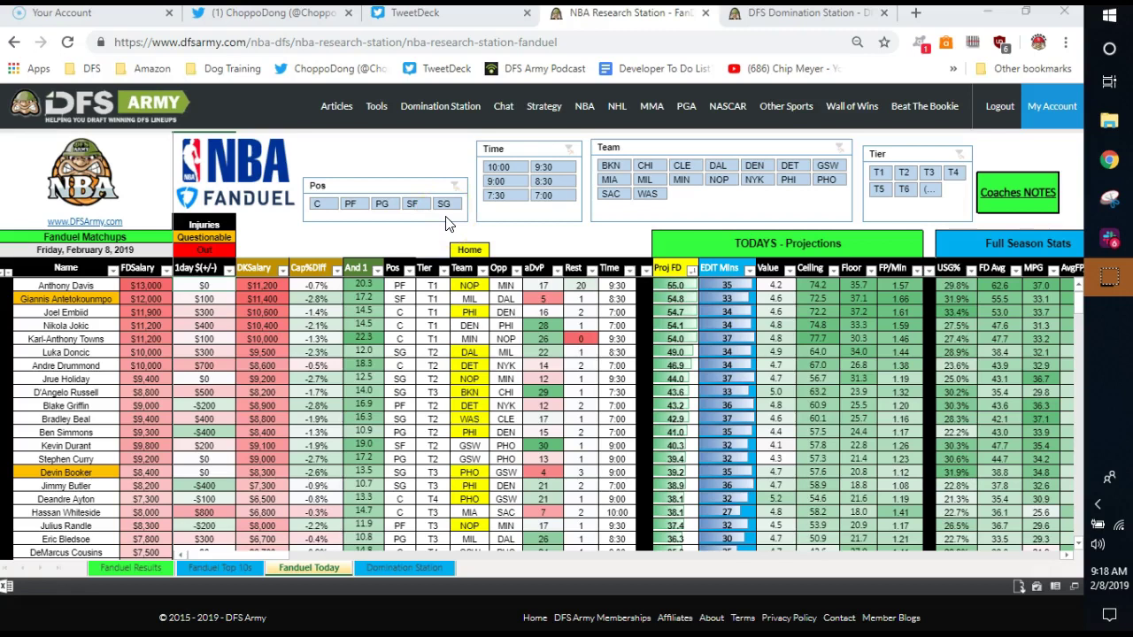
- Sort the Fanduel Today player table by And 1 in descending order and look through the ranking
{"action": "left_click", "coordinate": [378, 269]}
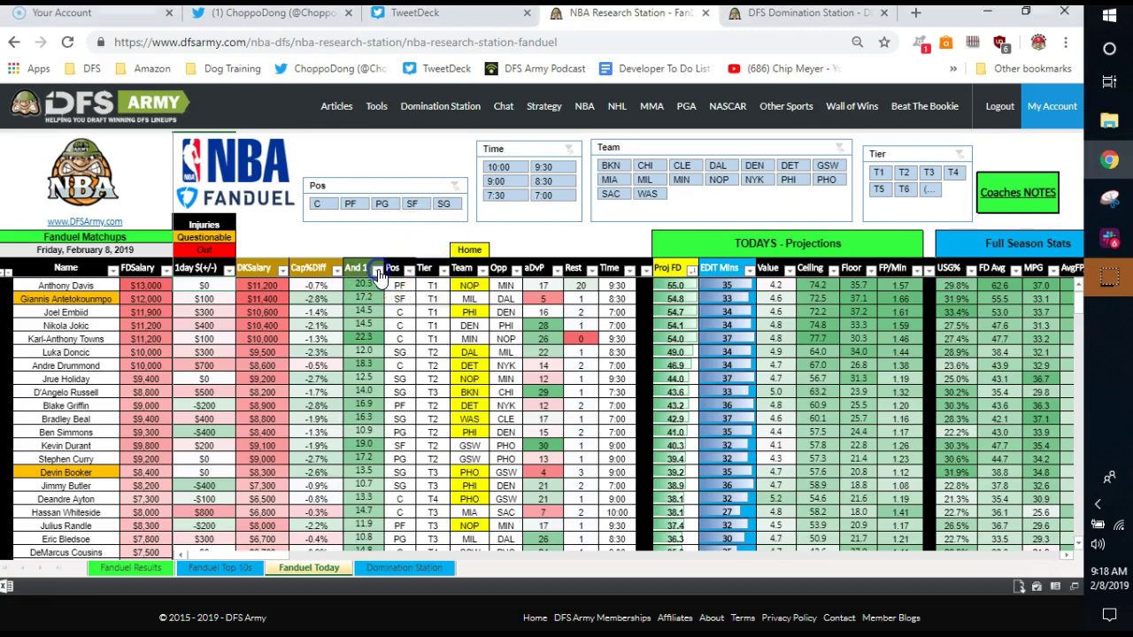
{"action": "left_click", "coordinate": [374, 271]}
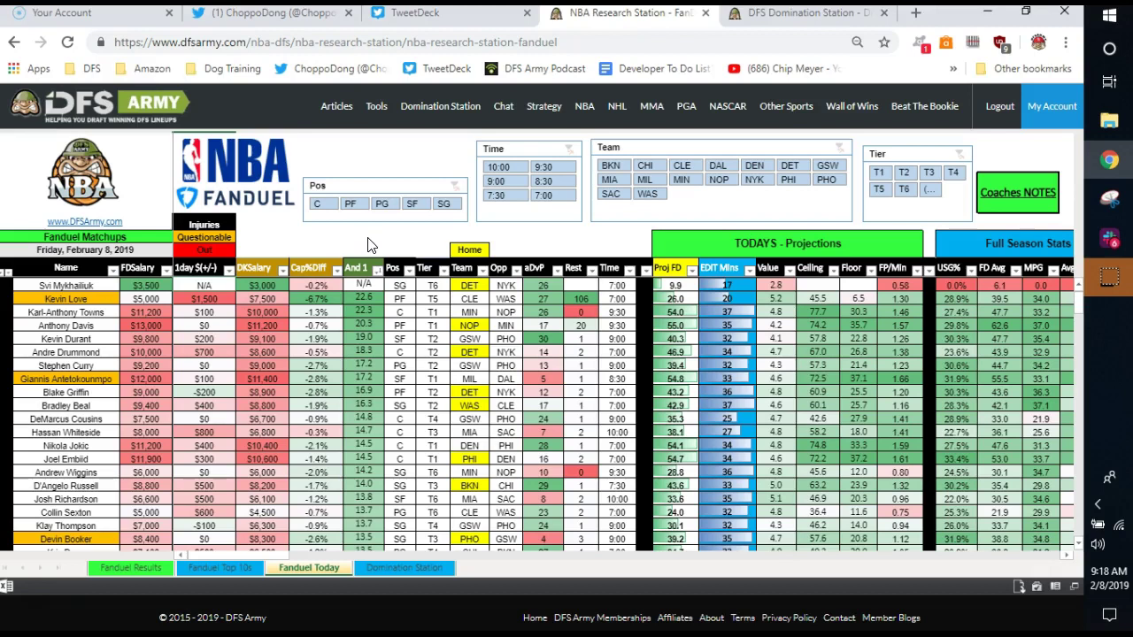
{"action": "scroll", "coordinate": [372, 368], "scroll_direction": "down", "scroll_amount": 6}
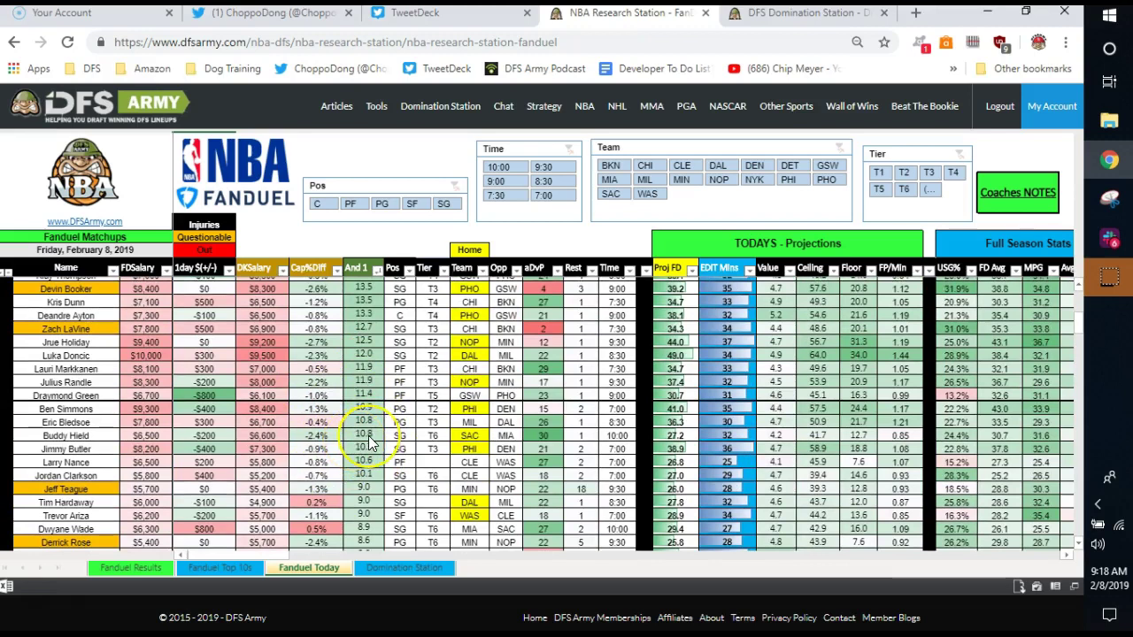
{"action": "scroll", "coordinate": [358, 434], "scroll_direction": "up", "scroll_amount": 6}
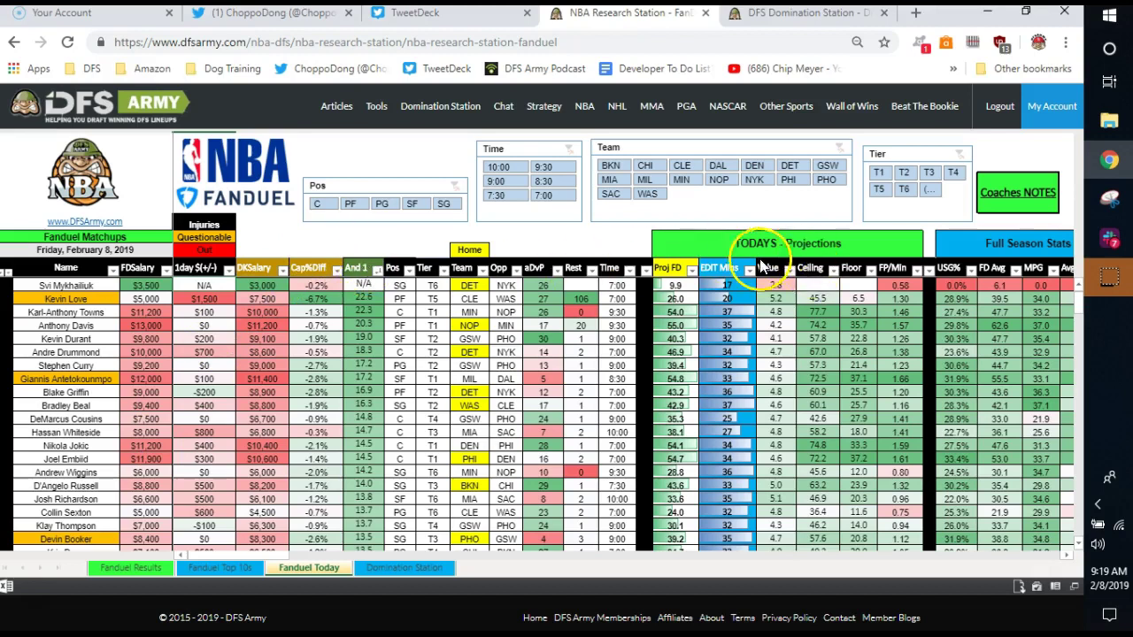
- Examine the Who's Hot and Clock Watch columns of the Fanduel Today sheet
{"action": "left_click", "coordinate": [356, 566]}
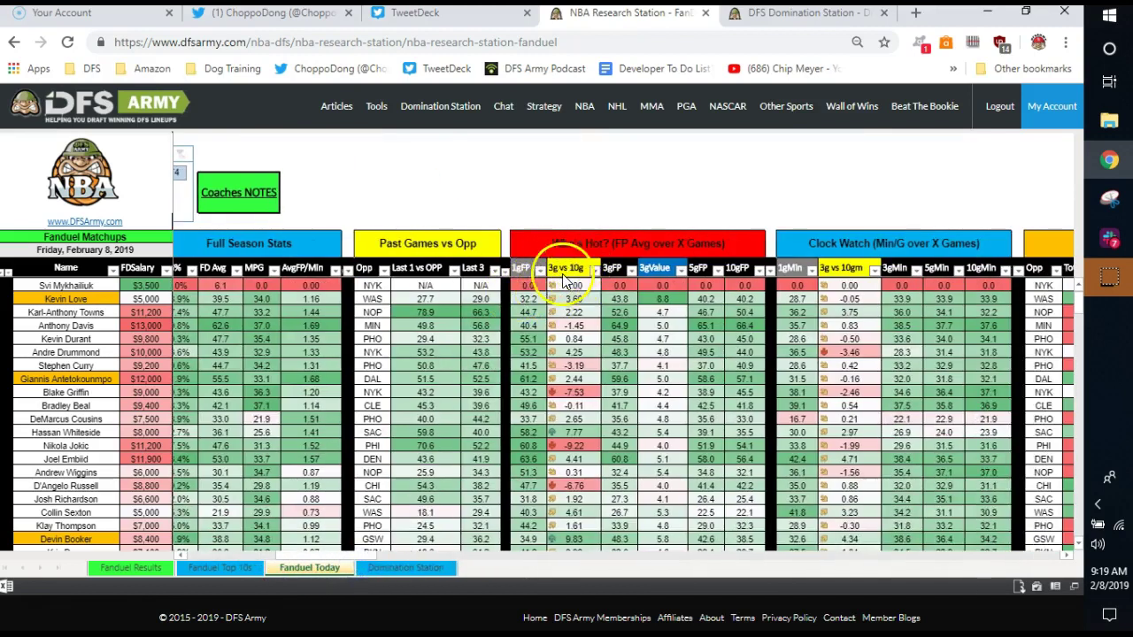
{"action": "left_click_drag", "start_coordinate": [342, 558], "coordinate": [230, 555]}
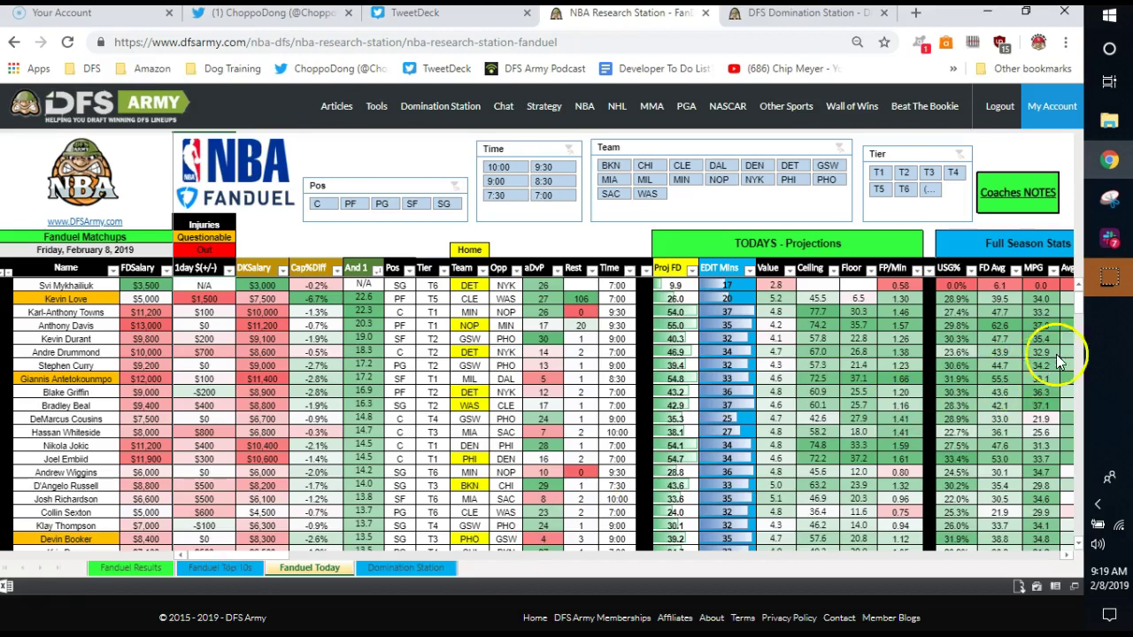
- View the L5 versus L10 moving-average chart in mov avg.png and return to the research sheet in Chrome
{"action": "left_click", "coordinate": [1109, 160]}
{"action": "double_click", "coordinate": [214, 118]}
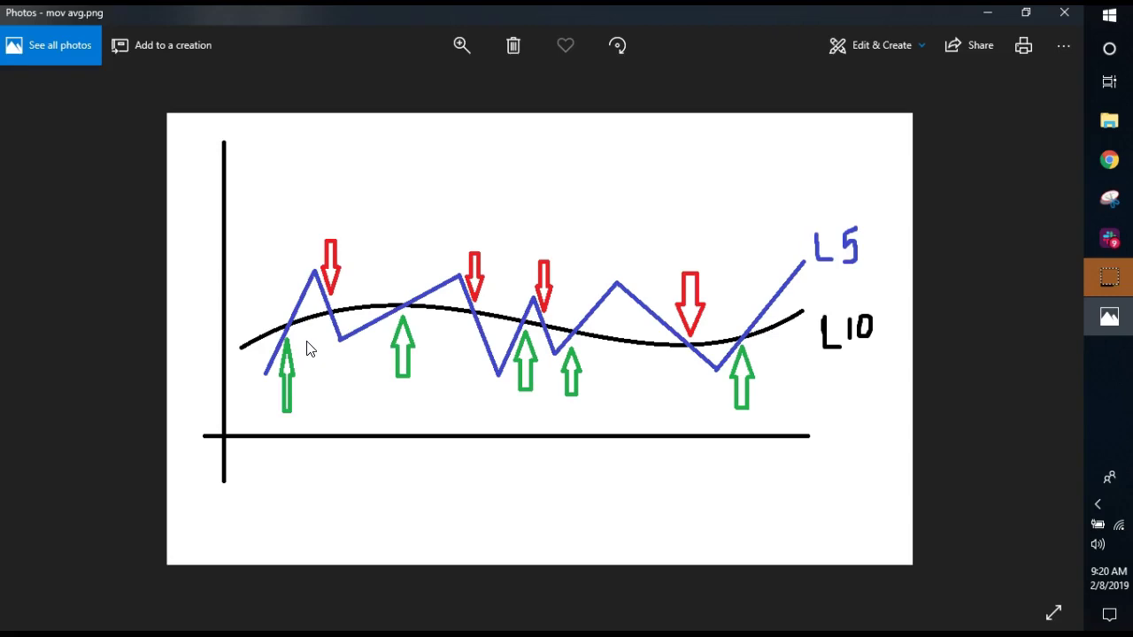
{"action": "left_click", "coordinate": [1109, 160]}
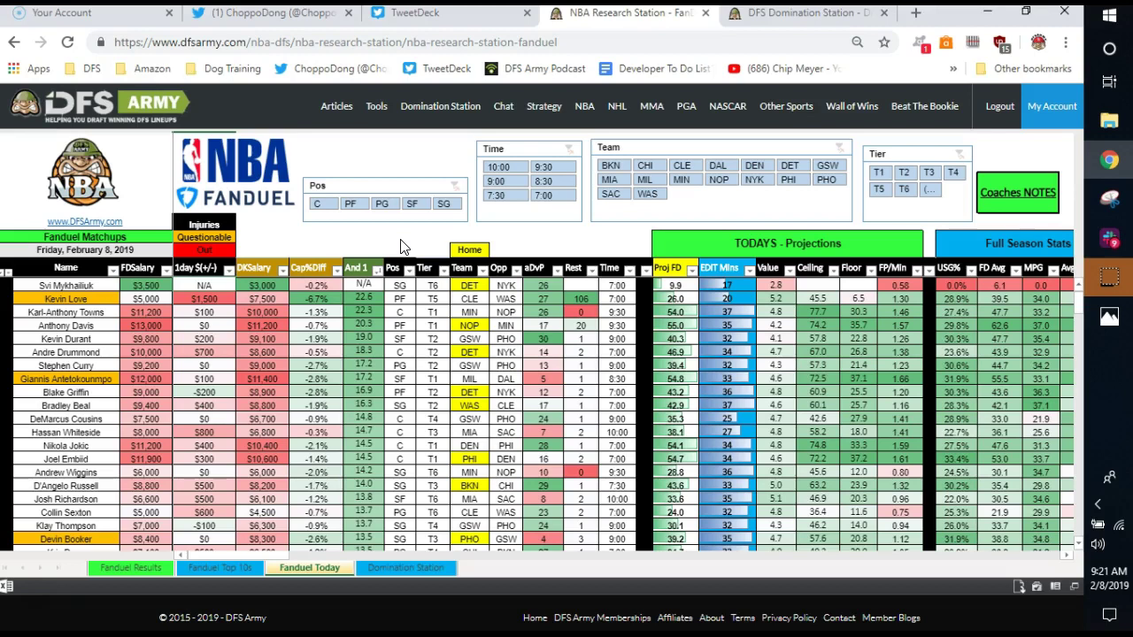
- Filter the player table to the PG position
{"action": "left_click", "coordinate": [376, 284]}
{"action": "left_click", "coordinate": [381, 203]}
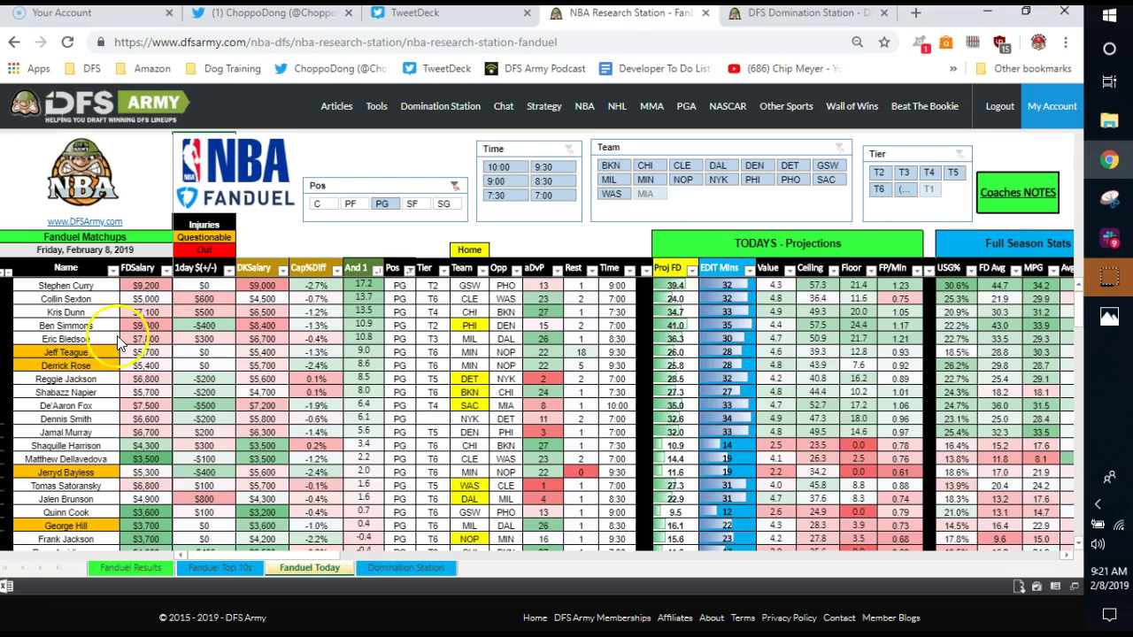
{"action": "mouse_move", "coordinate": [585, 106]}
{"action": "left_click", "coordinate": [605, 253]}
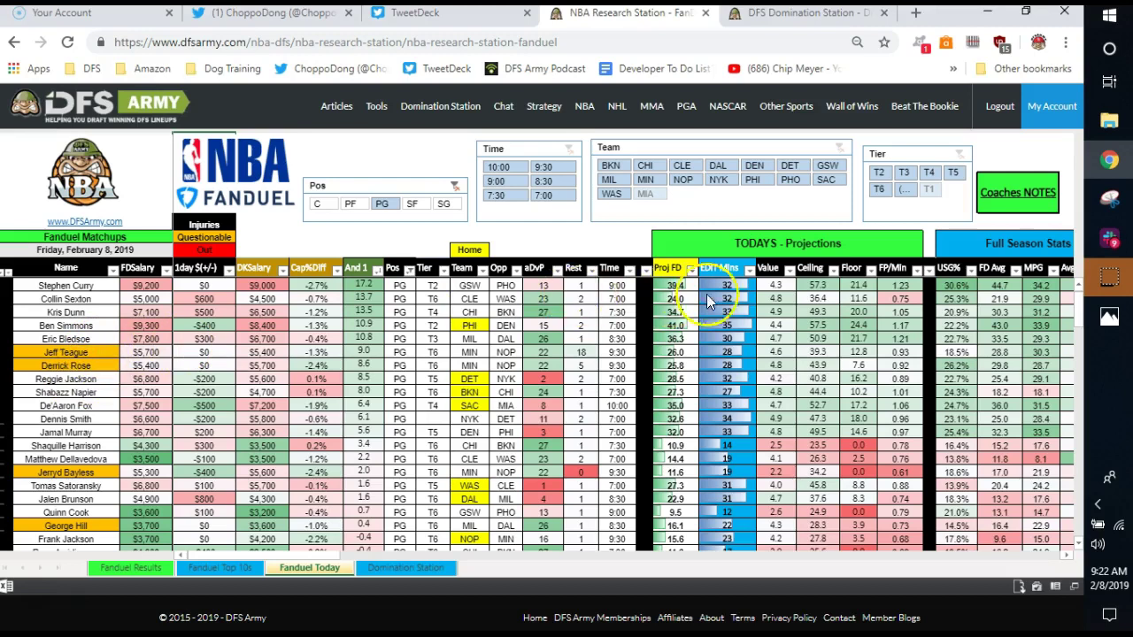
- Sort the point guards by Value in descending order and examine the players at the head of the list
{"action": "left_click", "coordinate": [790, 278]}
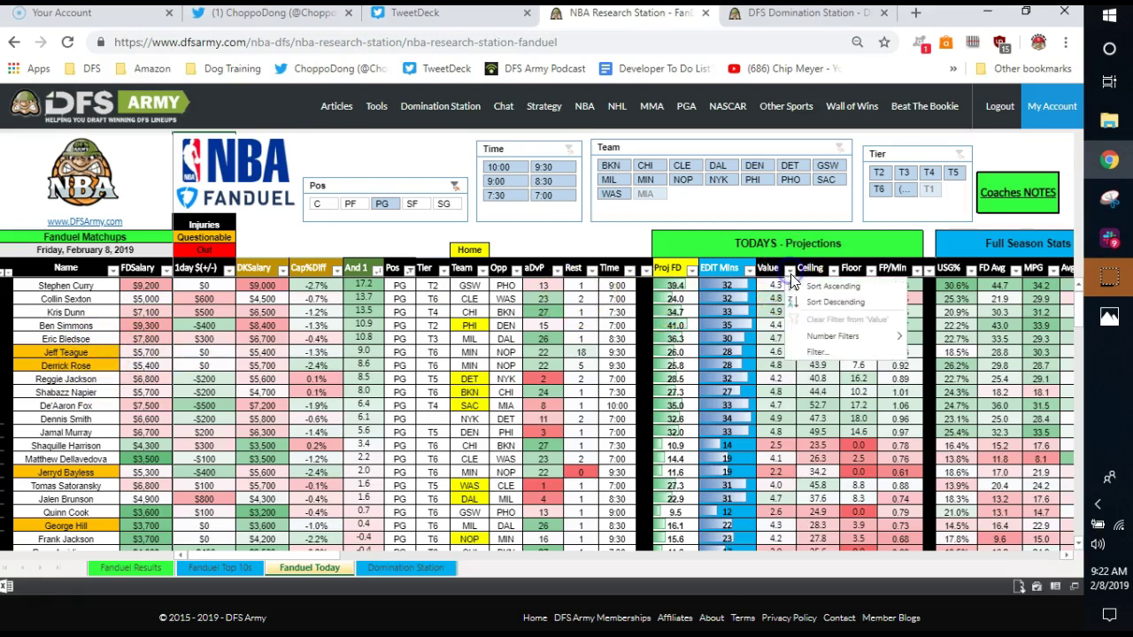
{"action": "left_click", "coordinate": [814, 305]}
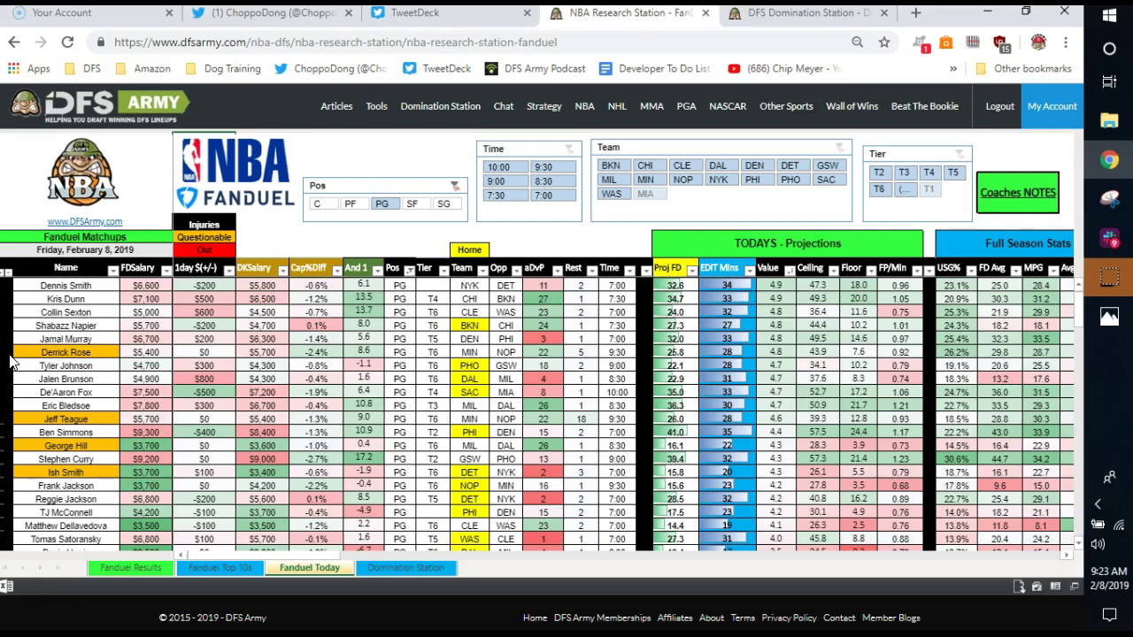
{"action": "left_click", "coordinate": [52, 326]}
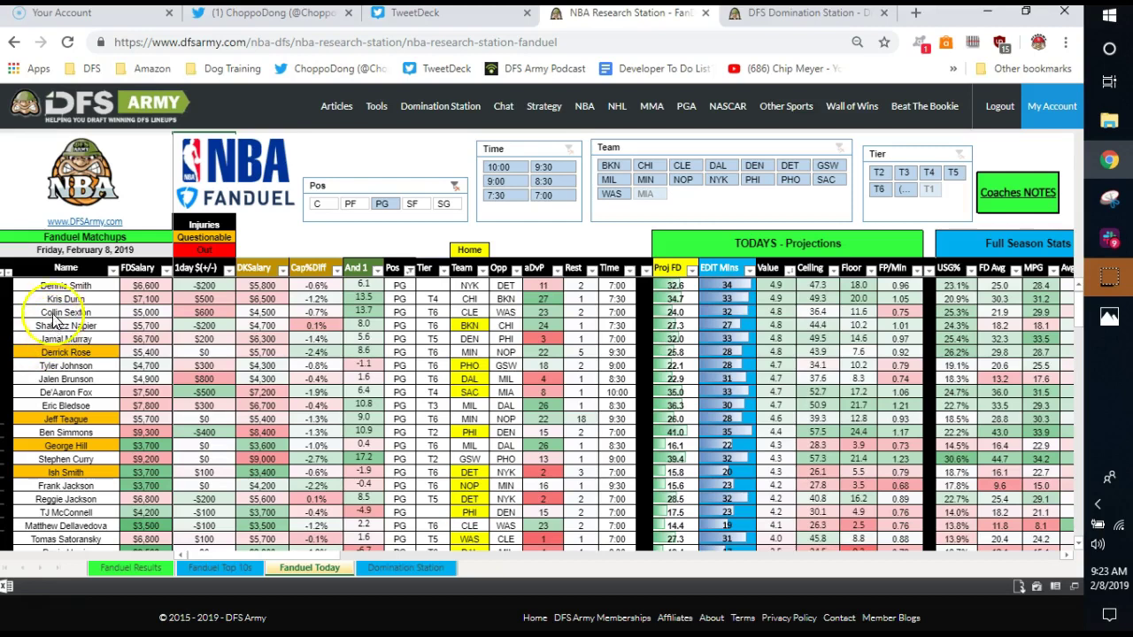
{"action": "left_click", "coordinate": [64, 273]}
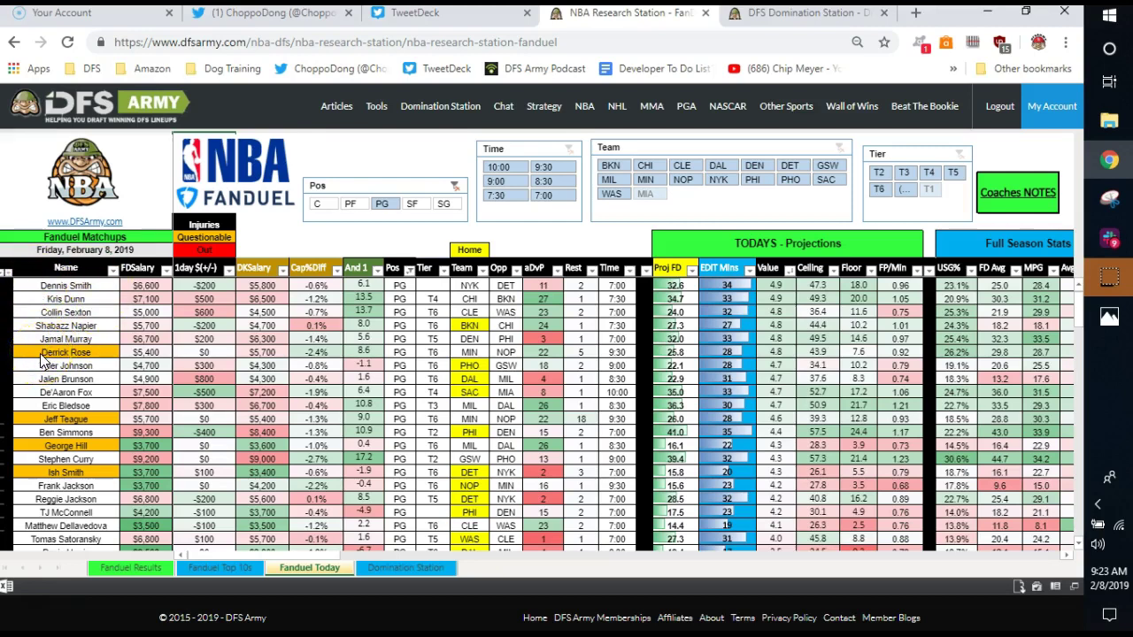
{"action": "left_click", "coordinate": [73, 317]}
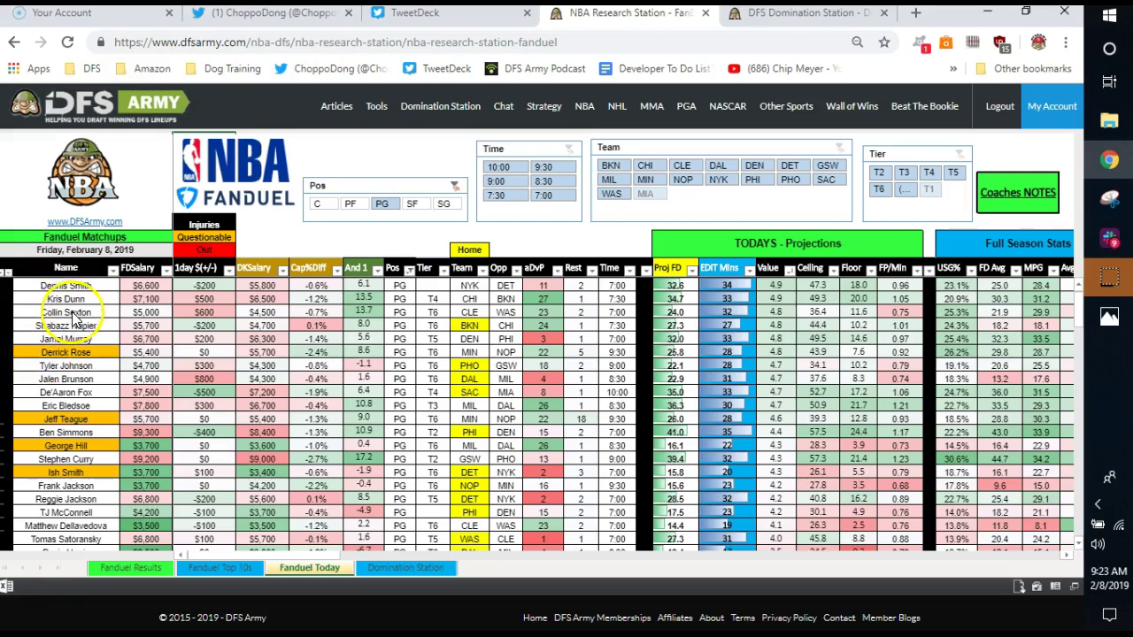
{"action": "left_click", "coordinate": [776, 301]}
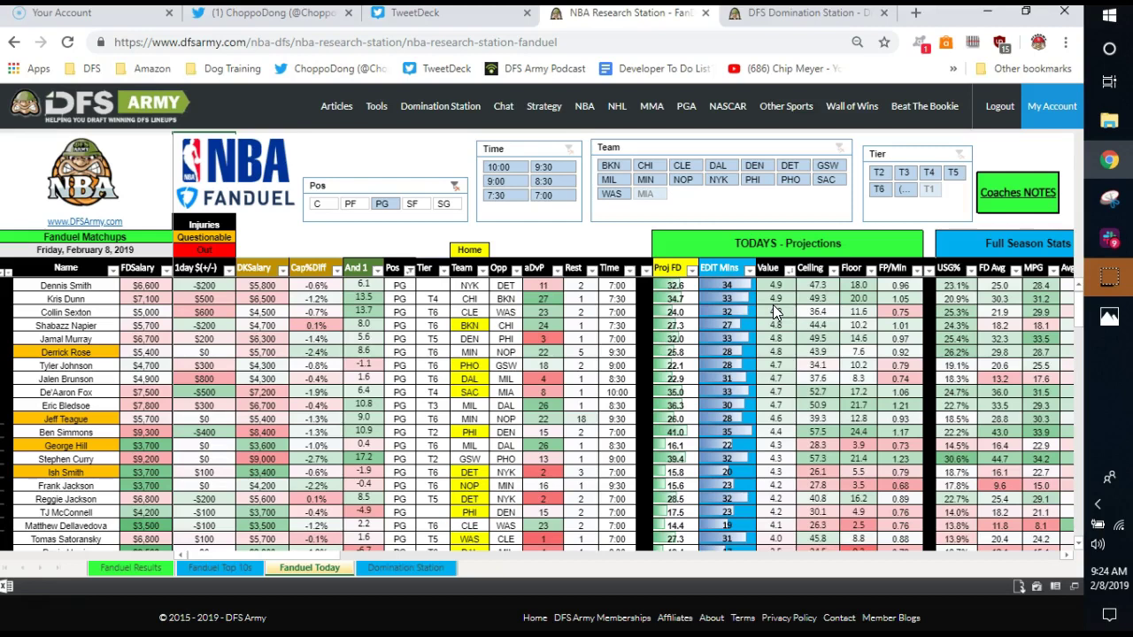
{"action": "left_click", "coordinate": [721, 339]}
- Sort the point guards by 3g vs 10g in the Who's Hot section in descending order
{"action": "left_click_drag", "start_coordinate": [281, 555], "coordinate": [385, 545]}
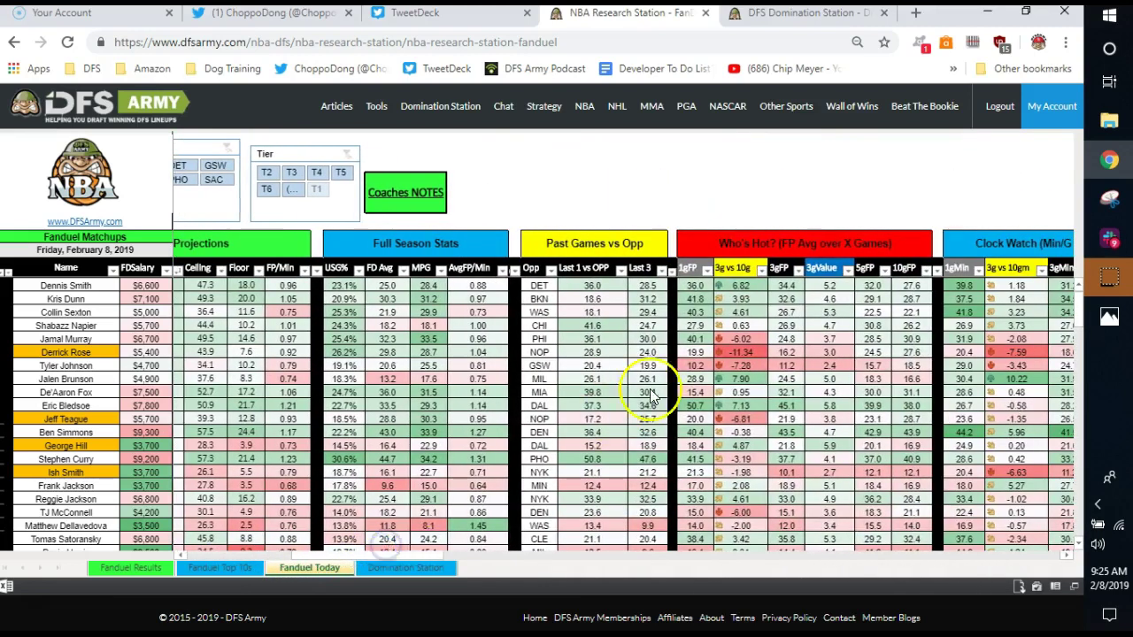
{"action": "left_click", "coordinate": [763, 269]}
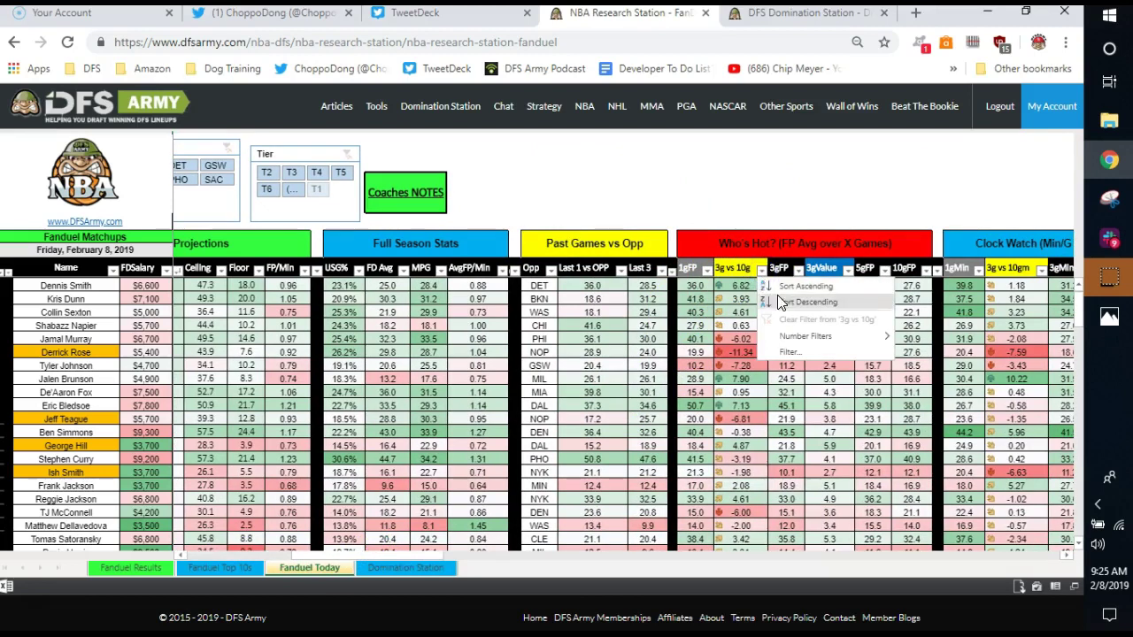
{"action": "left_click", "coordinate": [781, 302]}
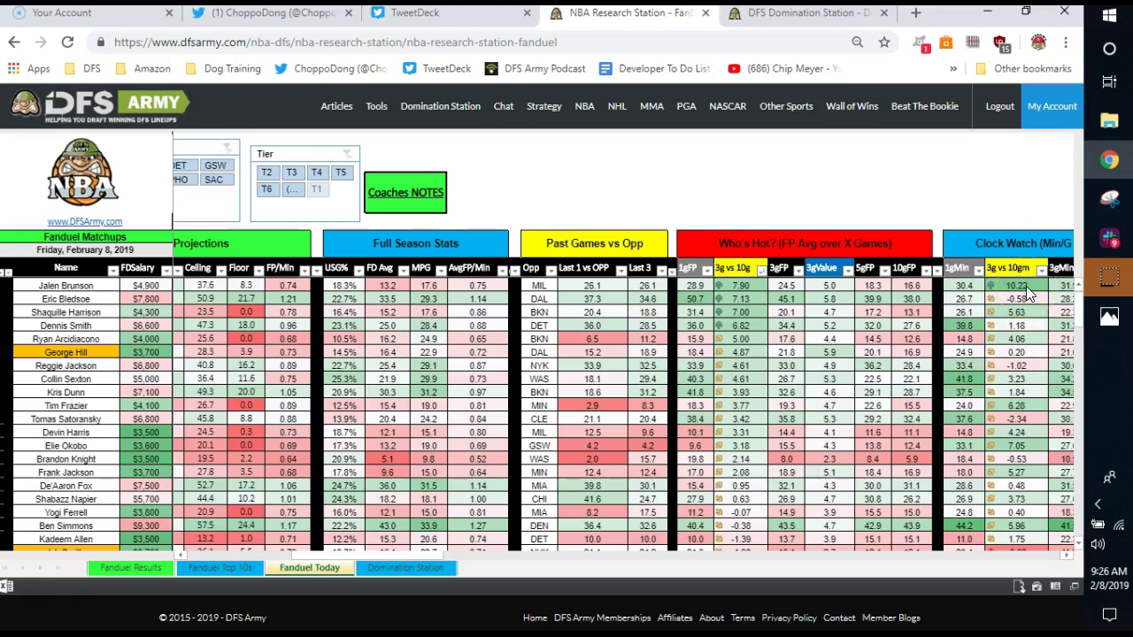
{"action": "left_click", "coordinate": [961, 285]}
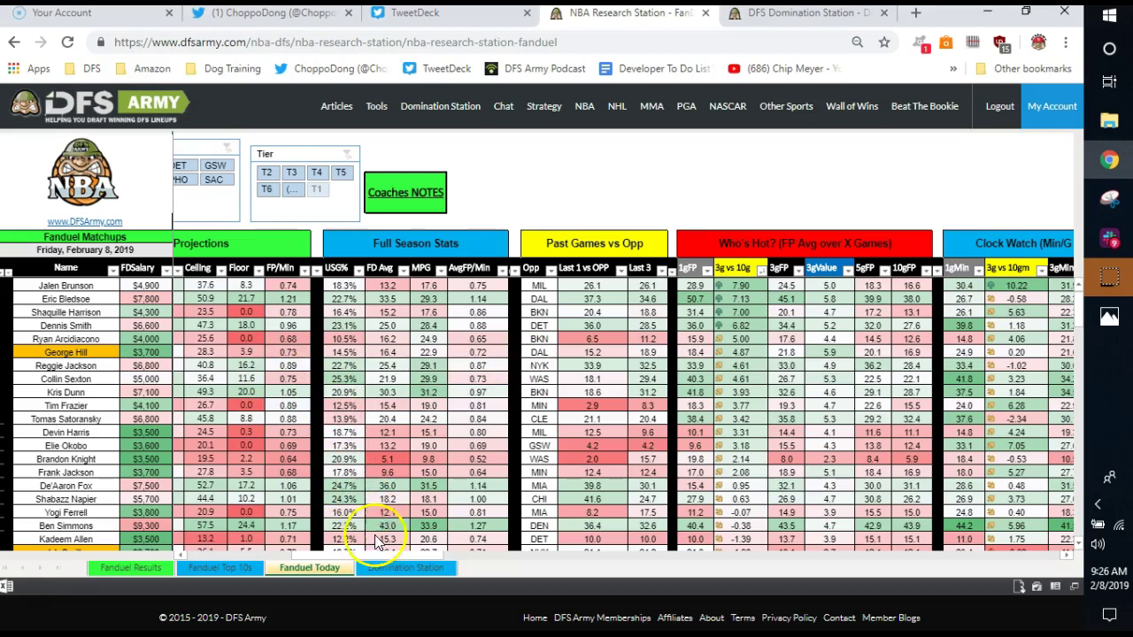
- Sort the point guards by the And 1 column in descending order
{"action": "left_click_drag", "start_coordinate": [372, 555], "coordinate": [243, 559]}
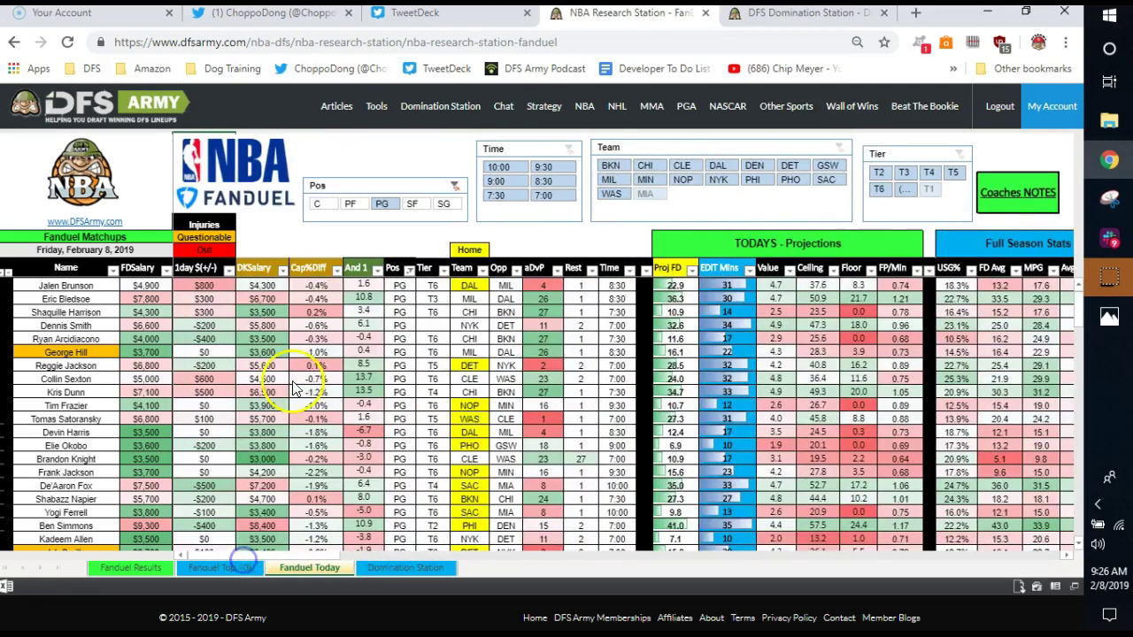
{"action": "left_click", "coordinate": [379, 271]}
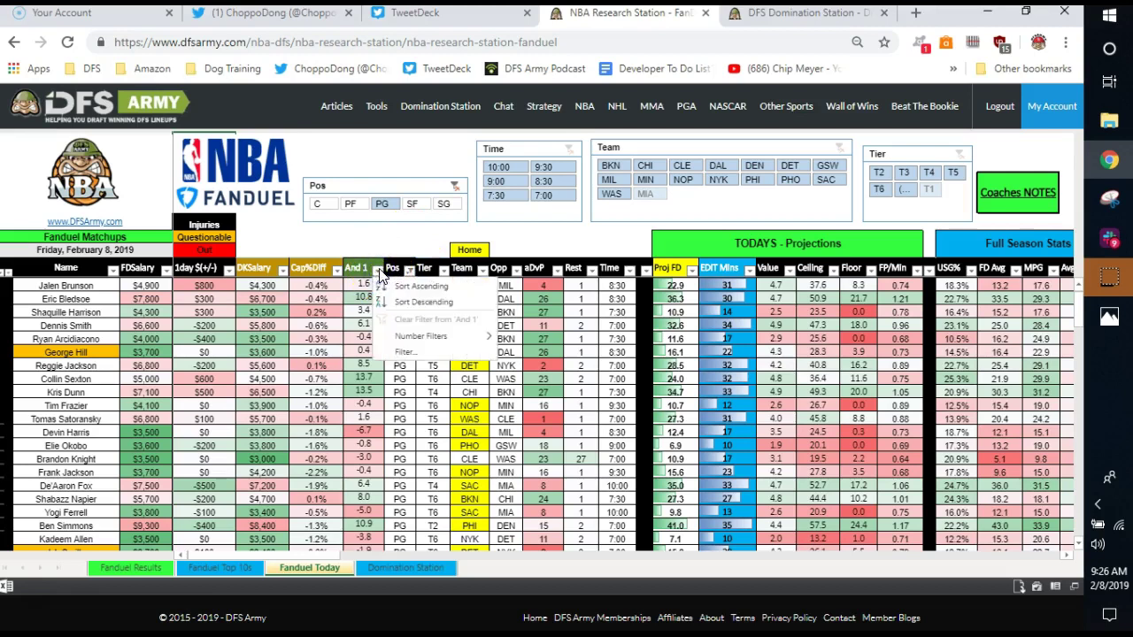
{"action": "left_click", "coordinate": [421, 286]}
{"action": "left_click", "coordinate": [450, 228]}
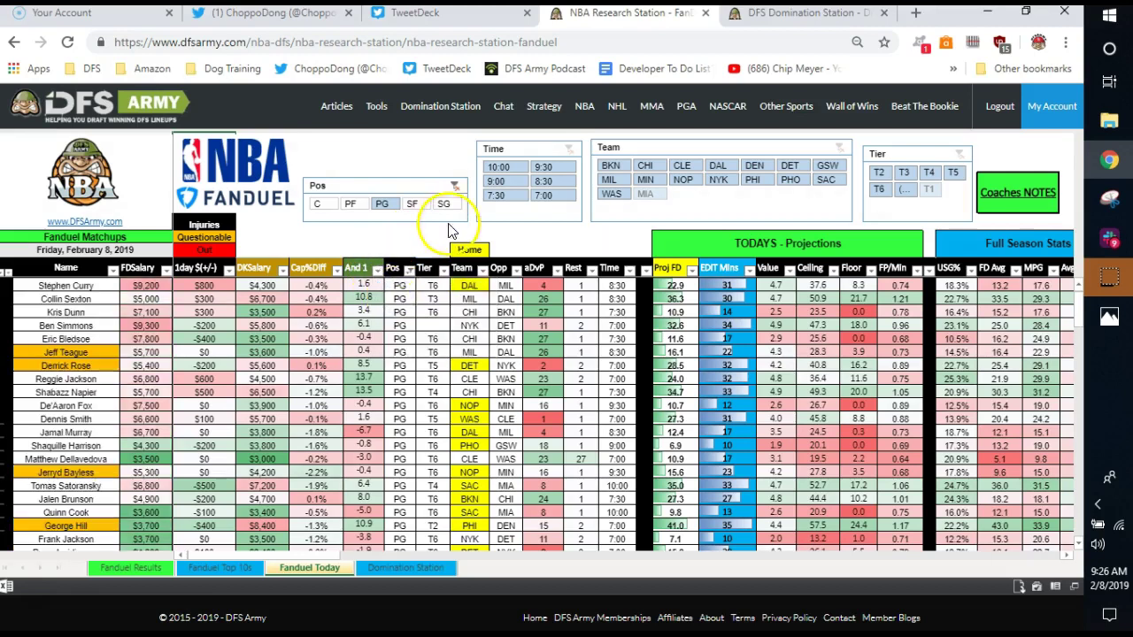
{"action": "left_click", "coordinate": [448, 211]}
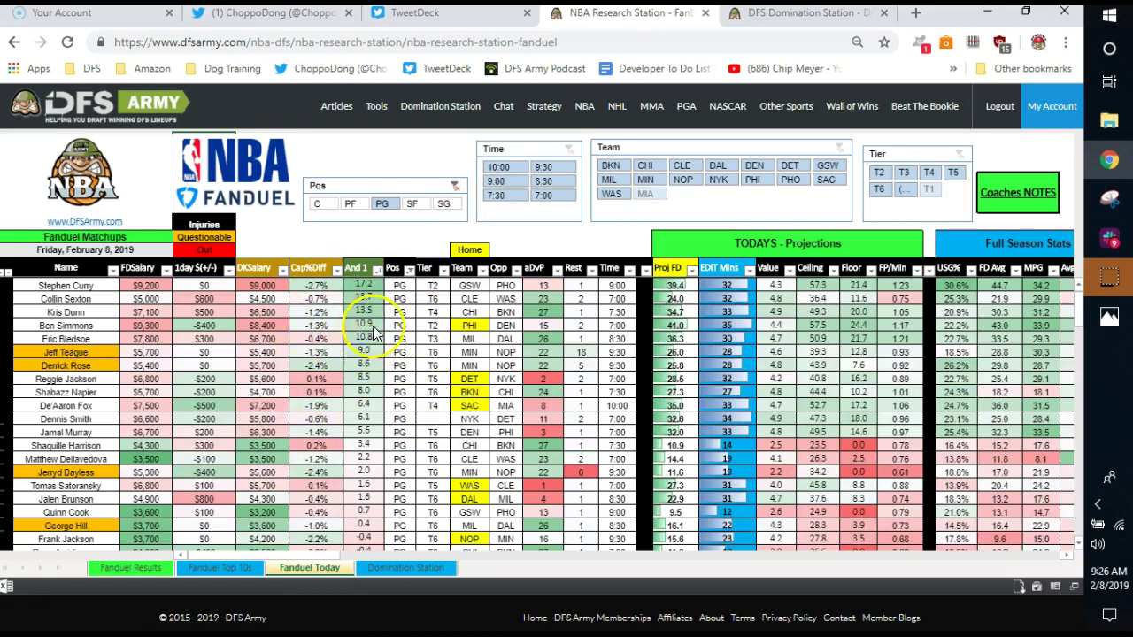
- Change the position filter to SG and look through the shooting guards, including the low-salary players
{"action": "left_click", "coordinate": [443, 211]}
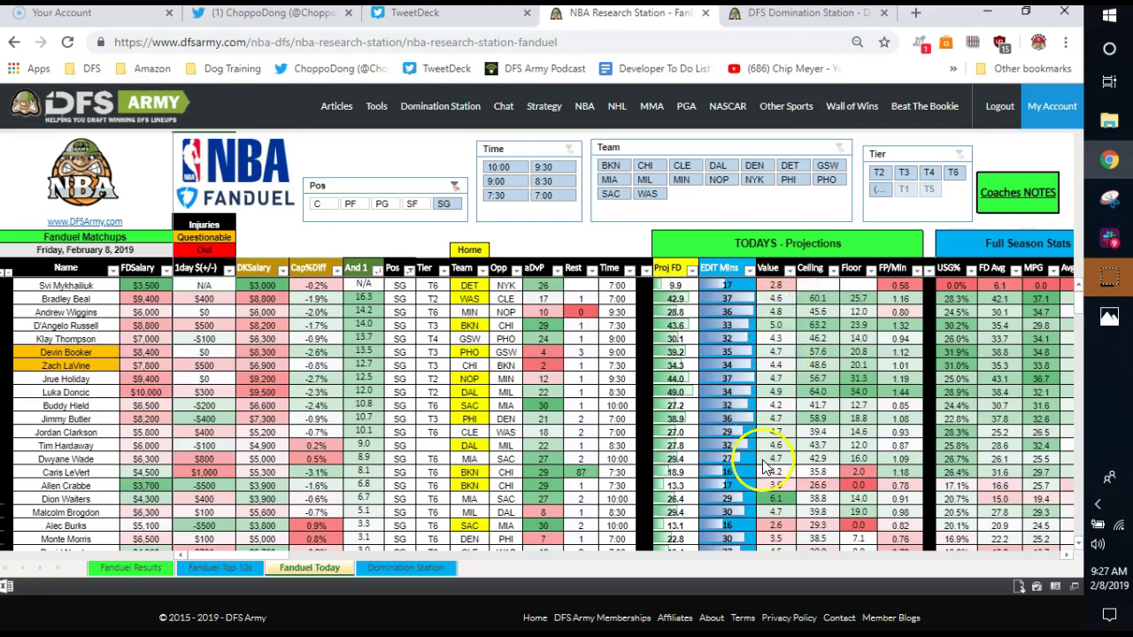
{"action": "scroll", "coordinate": [757, 455], "scroll_direction": "down", "scroll_amount": 2}
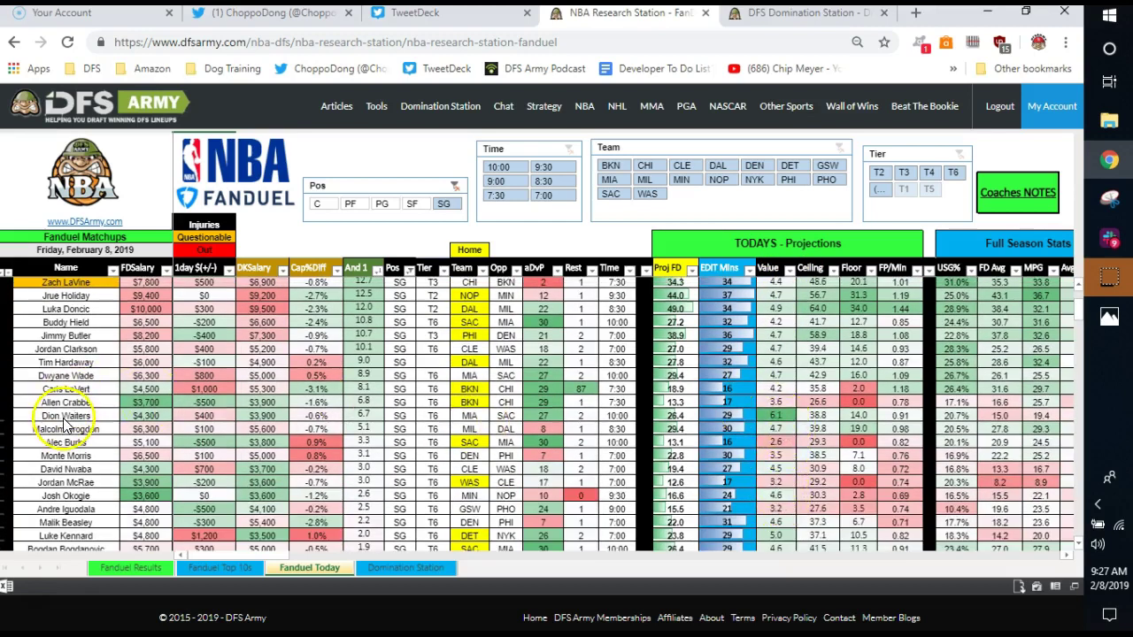
{"action": "scroll", "coordinate": [715, 418], "scroll_direction": "down", "scroll_amount": 2}
{"action": "scroll", "coordinate": [715, 417], "scroll_direction": "down", "scroll_amount": 1}
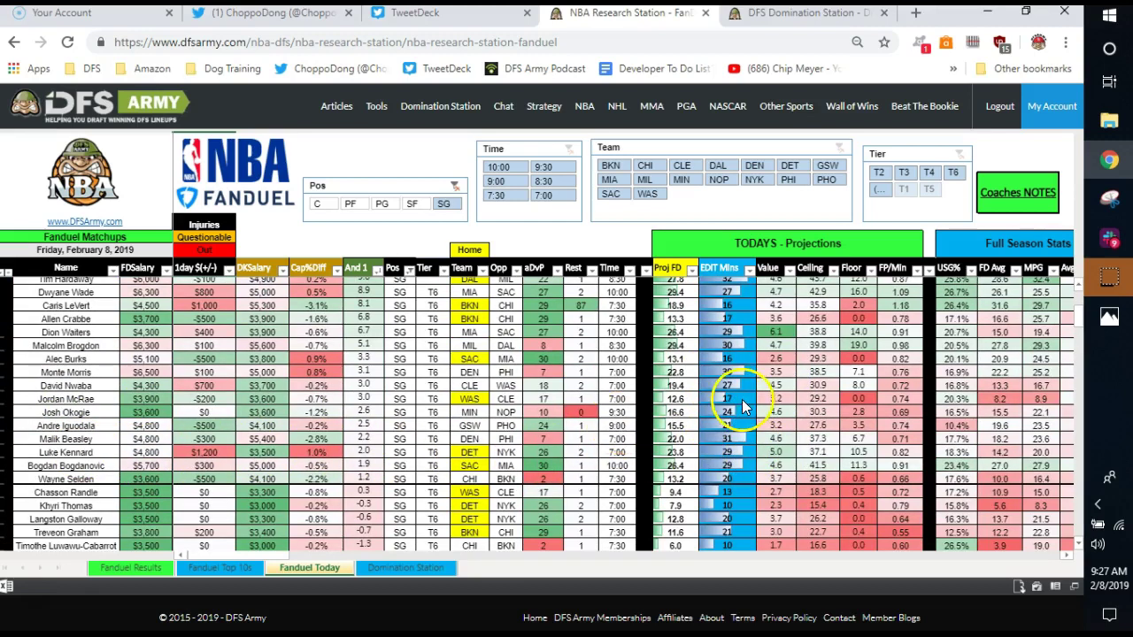
- Examine the And 1, minutes, Value and ceiling projections across the shooting guards, from the cheapest players back to the head of the list
{"action": "scroll", "coordinate": [717, 404], "scroll_direction": "down", "scroll_amount": 2}
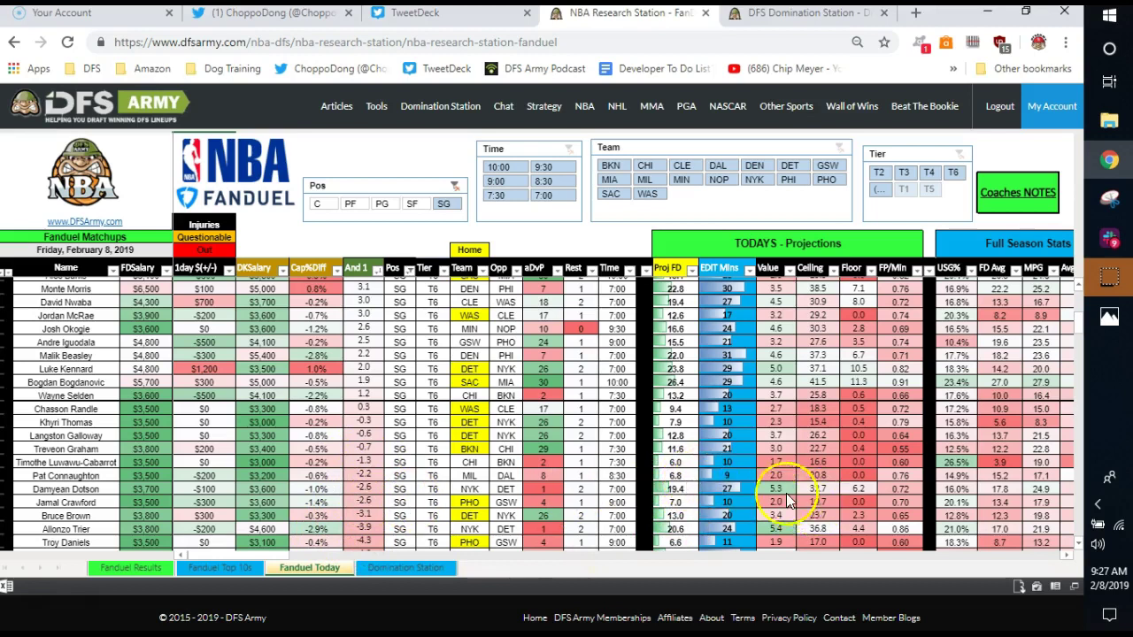
{"action": "scroll", "coordinate": [781, 501], "scroll_direction": "up", "scroll_amount": 1}
{"action": "scroll", "coordinate": [781, 501], "scroll_direction": "up", "scroll_amount": 6}
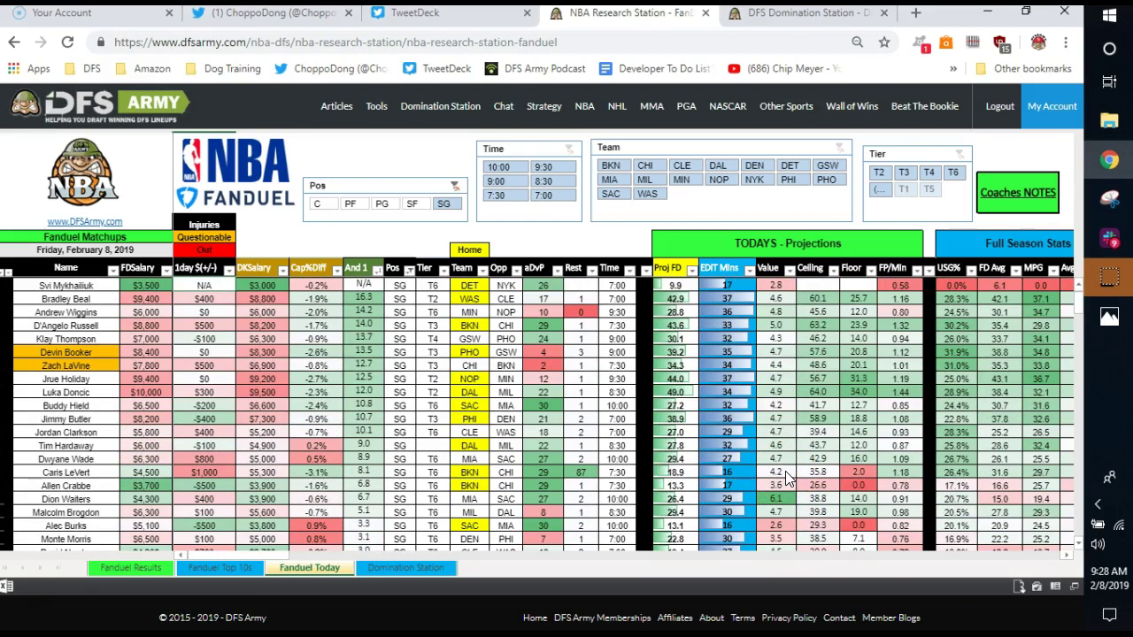
{"action": "left_click", "coordinate": [777, 330]}
{"action": "left_click", "coordinate": [777, 321]}
{"action": "left_click", "coordinate": [783, 385]}
{"action": "left_click", "coordinate": [757, 439]}
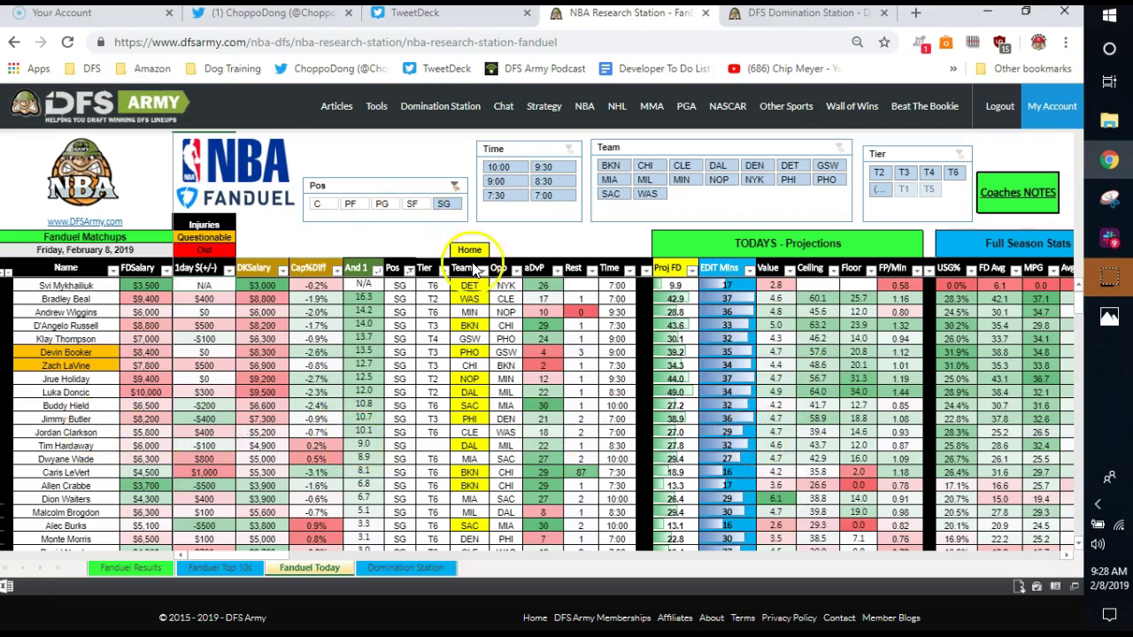
- Review the shooting guards' recent form and minutes in the Who's Hot and Clock Watch sections, returning to today's projections
{"action": "left_click_drag", "start_coordinate": [259, 555], "coordinate": [376, 557]}
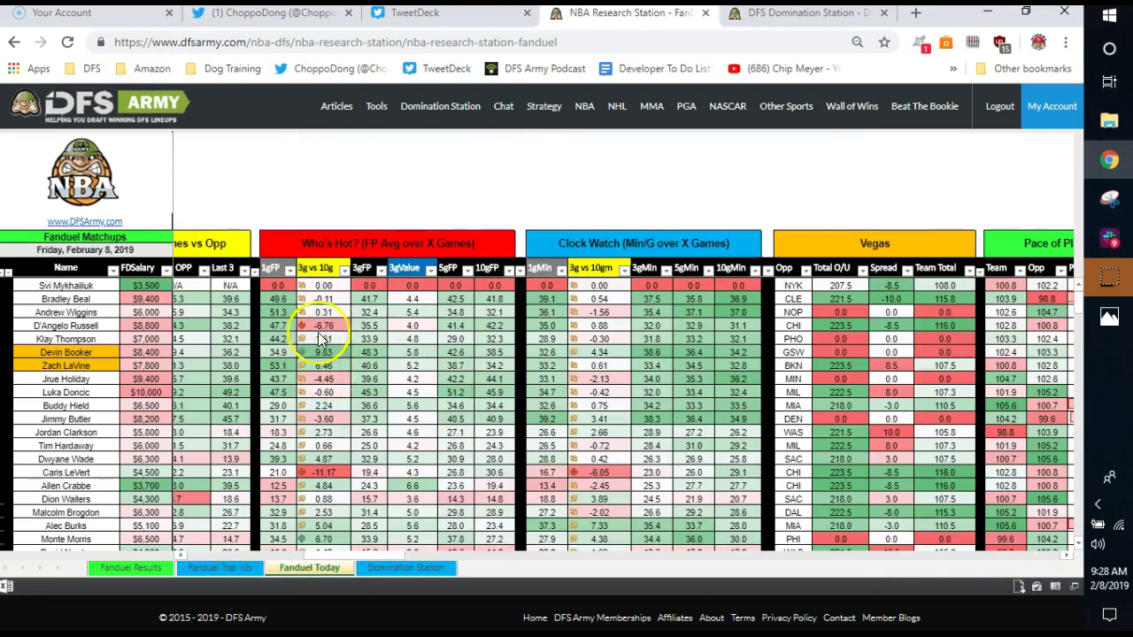
{"action": "scroll", "coordinate": [335, 469], "scroll_direction": "down", "scroll_amount": 2}
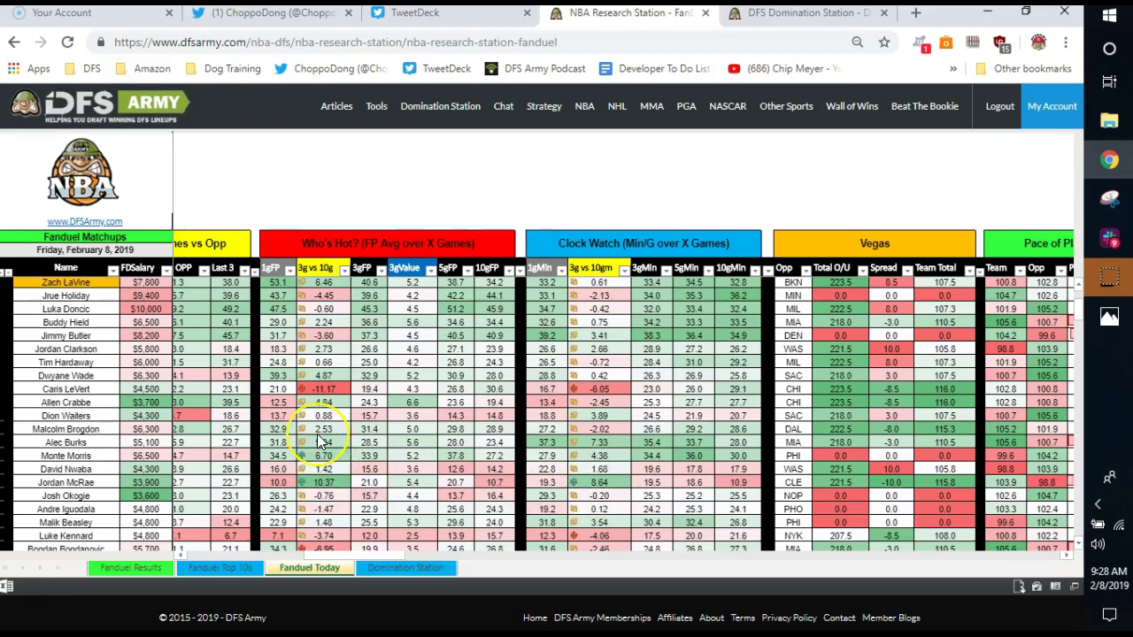
{"action": "scroll", "coordinate": [320, 440], "scroll_direction": "down", "scroll_amount": 1}
{"action": "scroll", "coordinate": [317, 434], "scroll_direction": "down", "scroll_amount": 1}
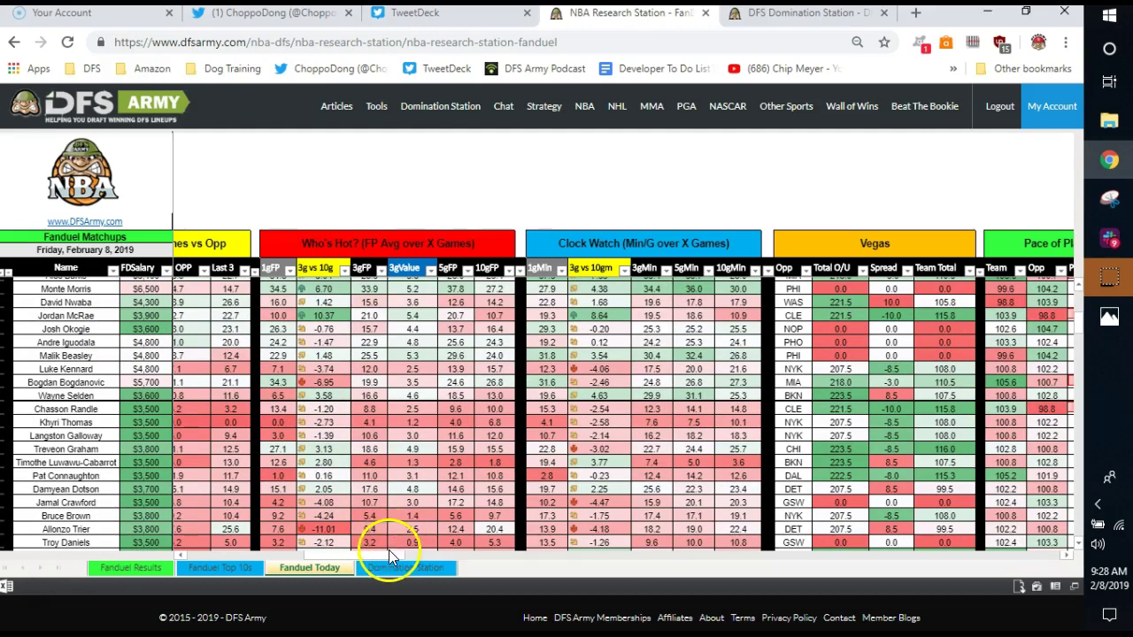
{"action": "left_click_drag", "start_coordinate": [389, 551], "coordinate": [225, 537]}
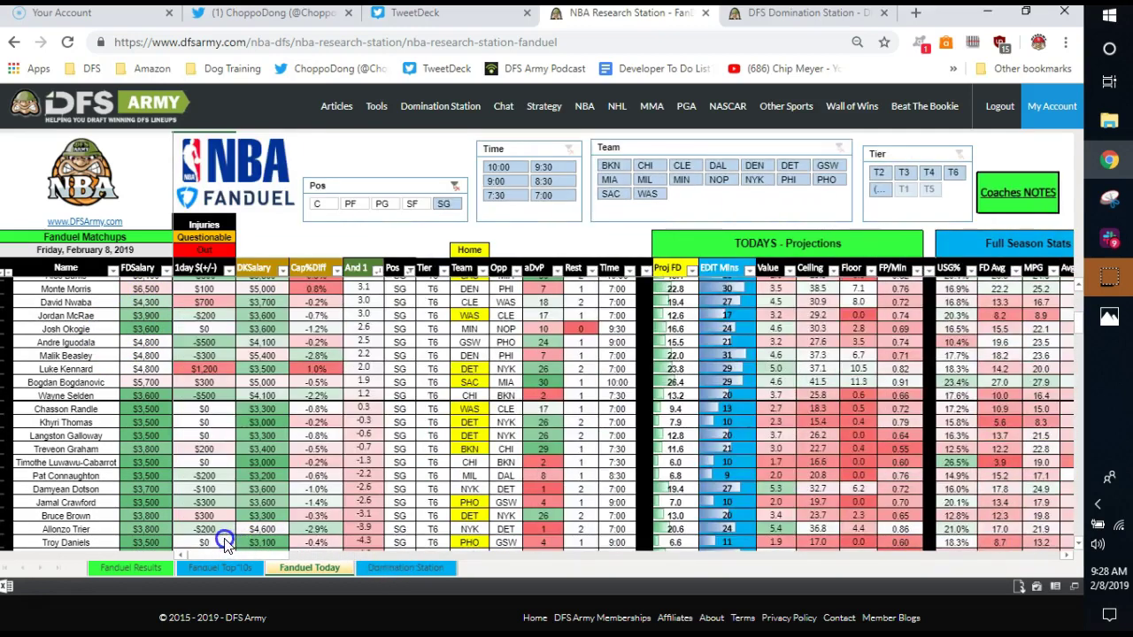
{"action": "scroll", "coordinate": [204, 381], "scroll_direction": "up", "scroll_amount": 5}
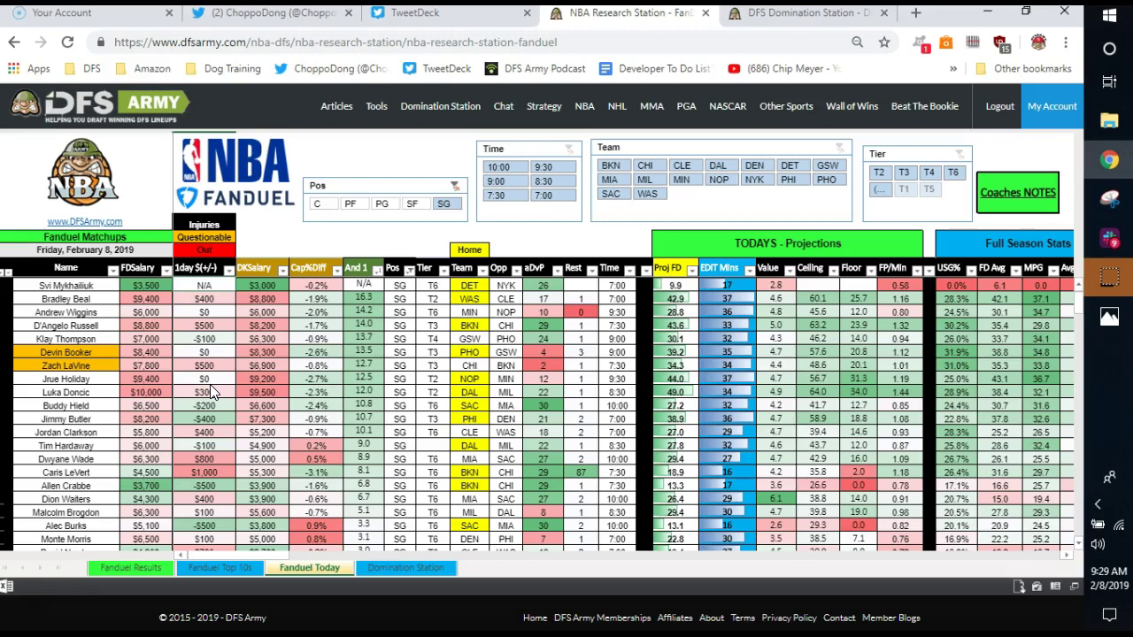
- Change the position filter to SF and examine the small forwards' projections and Who's Hot figures
{"action": "left_click", "coordinate": [415, 203]}
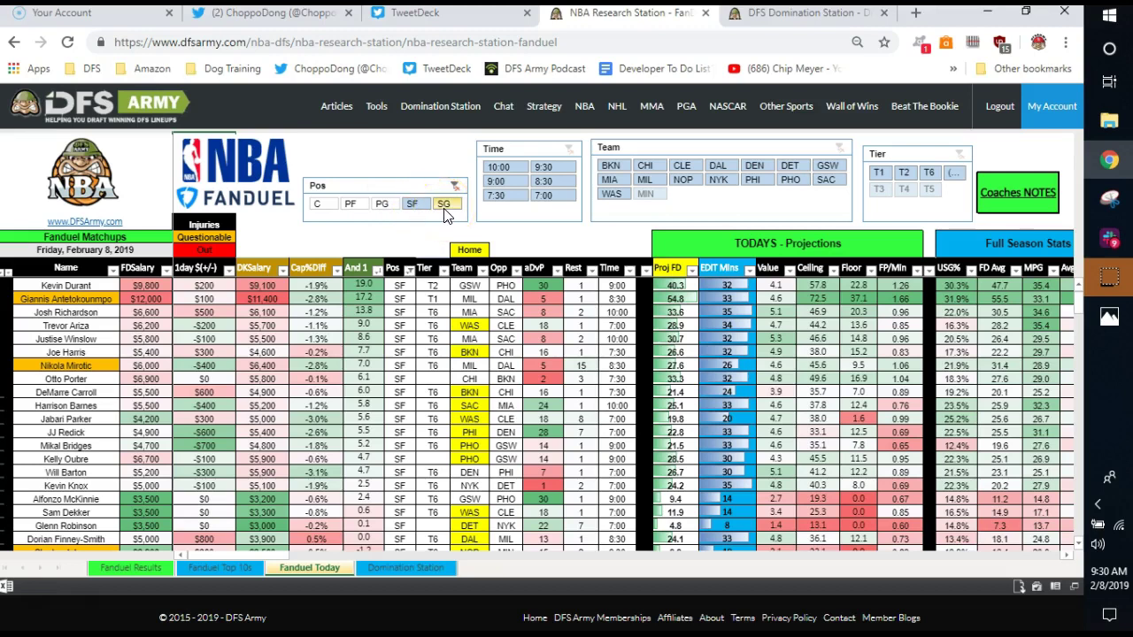
{"action": "left_click", "coordinate": [407, 209]}
{"action": "scroll", "coordinate": [783, 473], "scroll_direction": "down", "scroll_amount": 4}
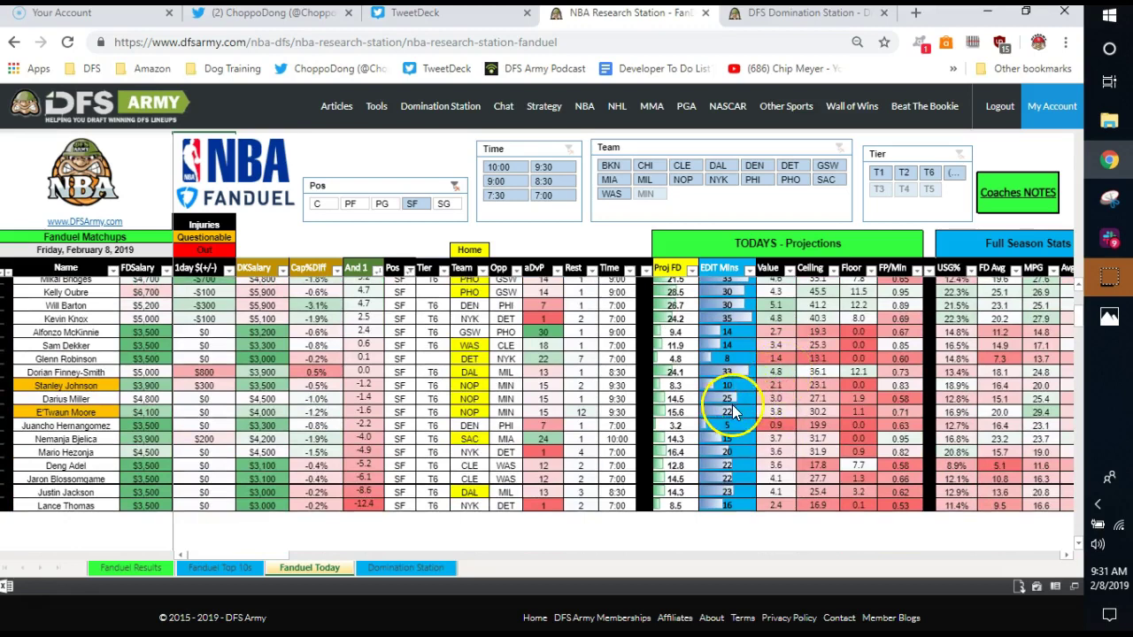
{"action": "scroll", "coordinate": [694, 434], "scroll_direction": "up", "scroll_amount": 4}
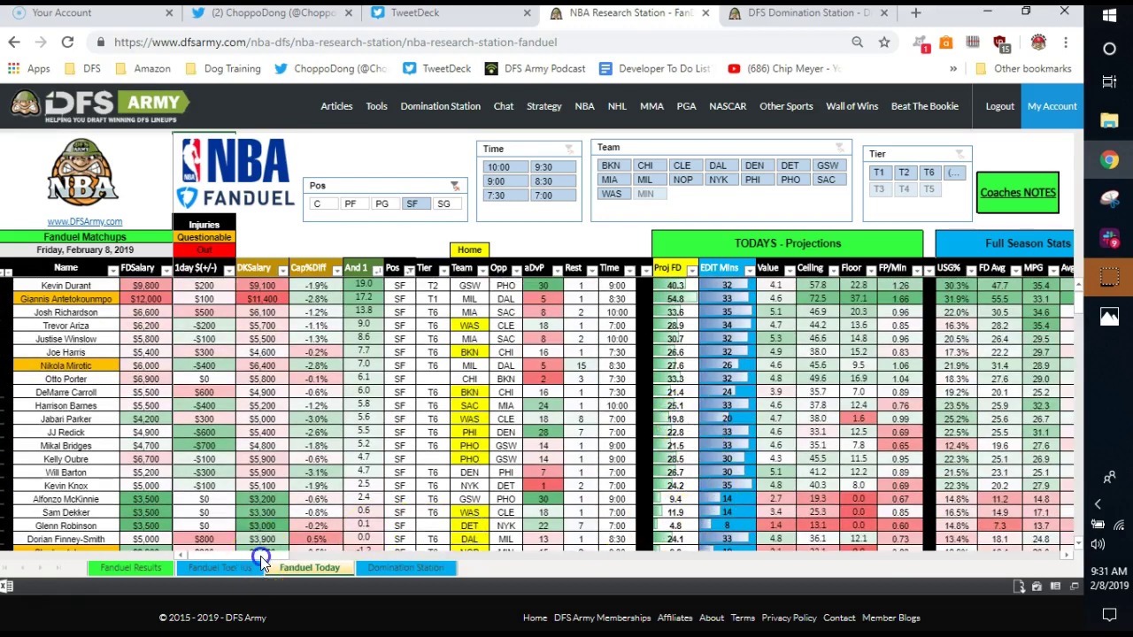
{"action": "left_click_drag", "start_coordinate": [262, 558], "coordinate": [376, 560]}
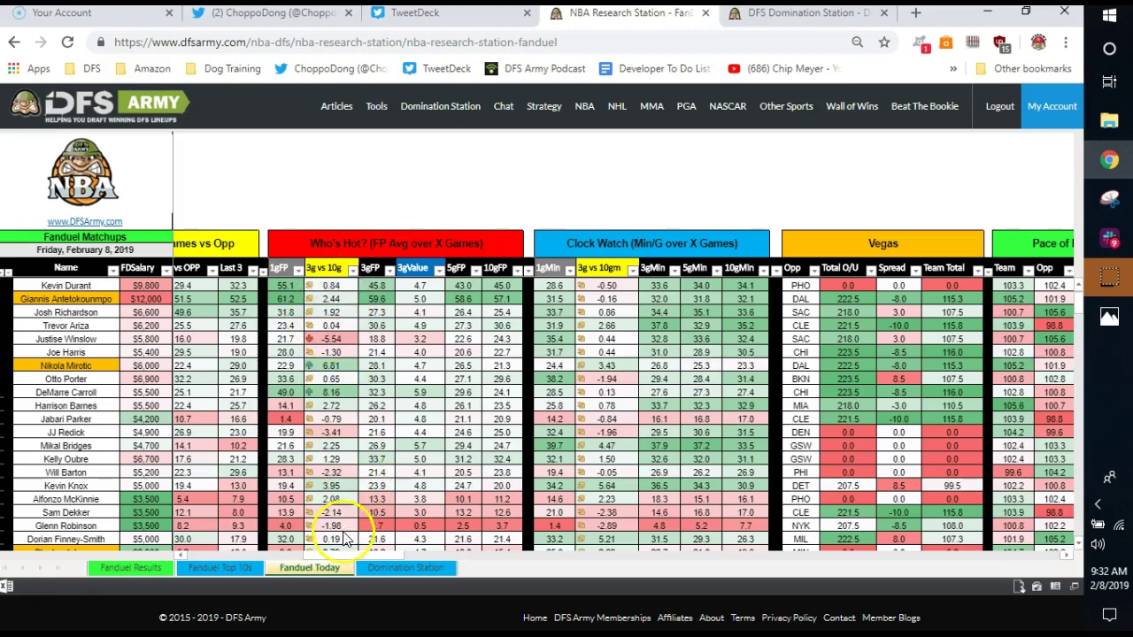
{"action": "left_click_drag", "start_coordinate": [352, 556], "coordinate": [230, 560]}
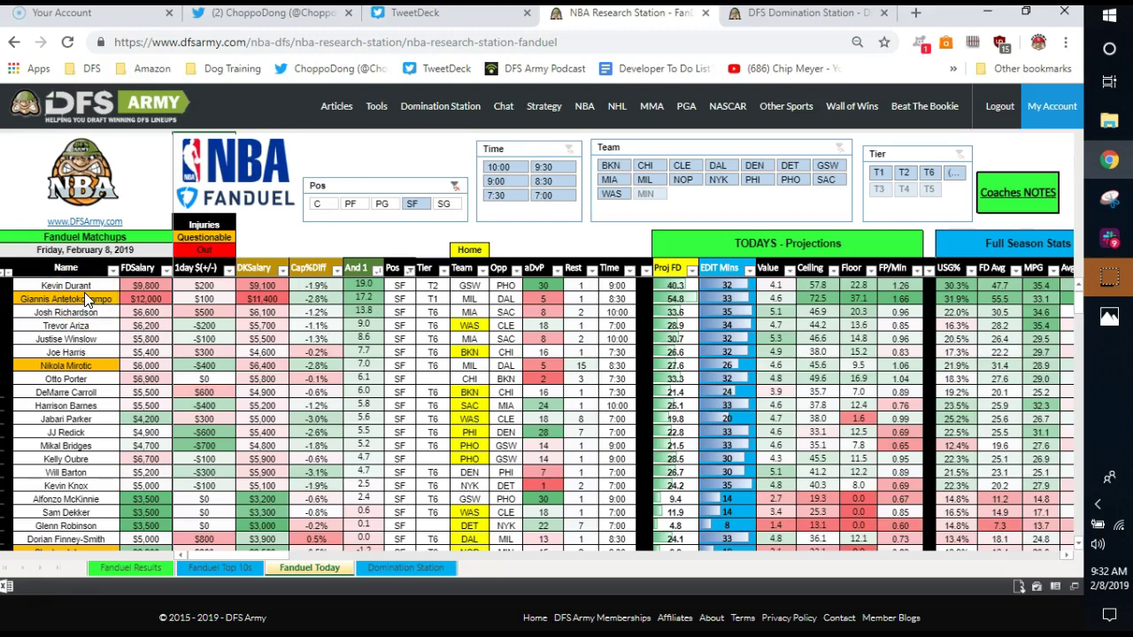
- Change the position filter to PF and look through the power forwards' salaries and projections, including the low-salary players
{"action": "left_click", "coordinate": [350, 203]}
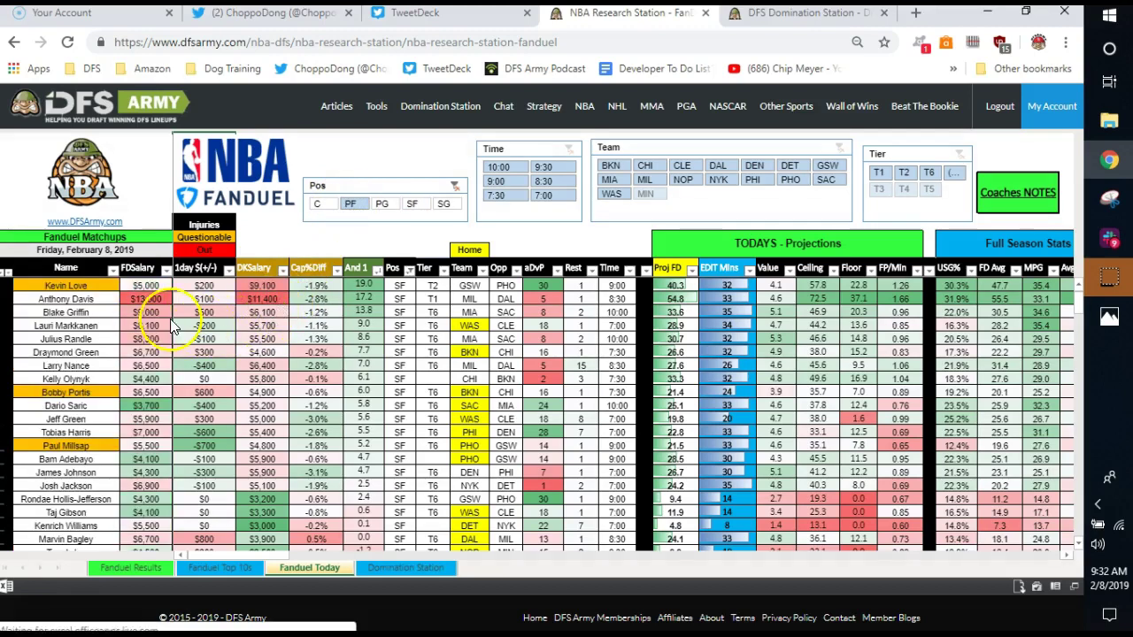
{"action": "left_click", "coordinate": [97, 295]}
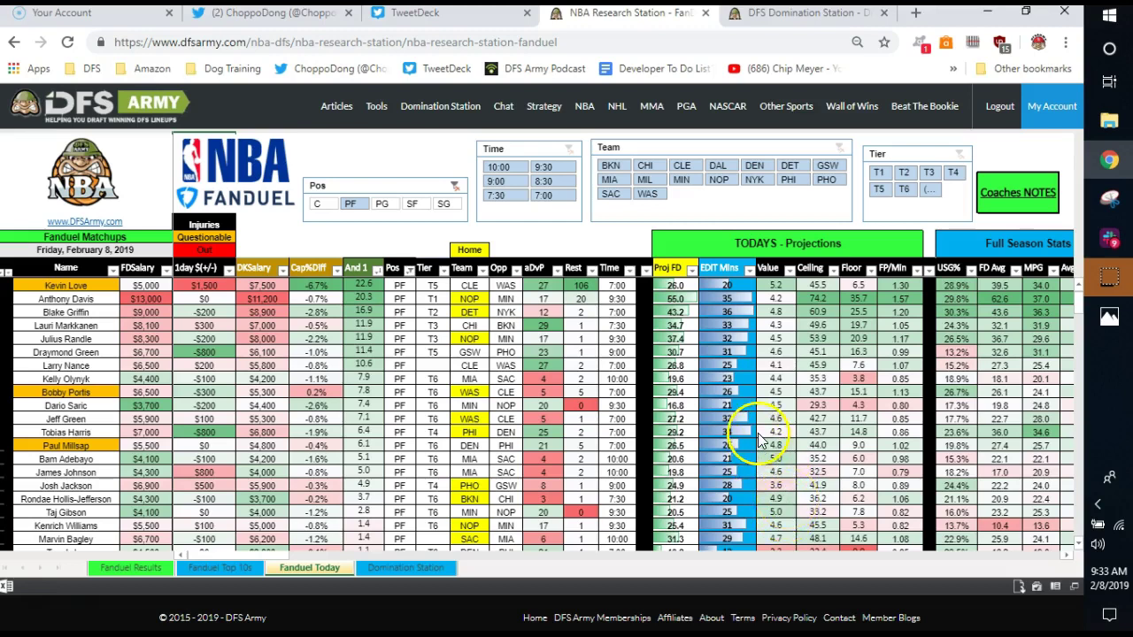
{"action": "scroll", "coordinate": [765, 451], "scroll_direction": "down", "scroll_amount": 5}
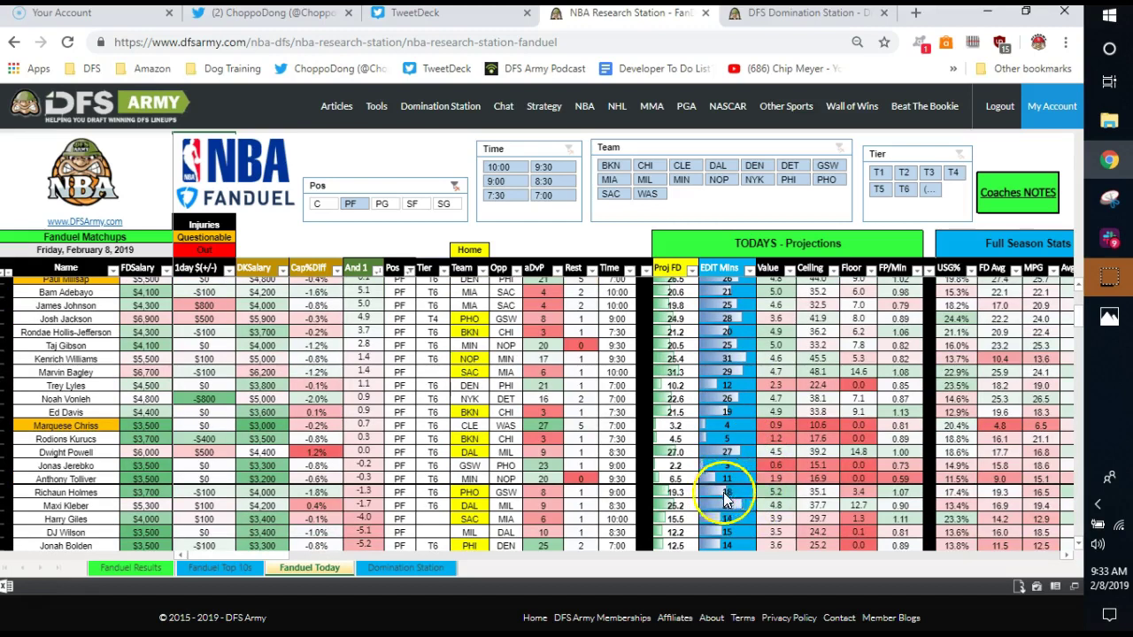
{"action": "scroll", "coordinate": [772, 476], "scroll_direction": "up", "scroll_amount": 3}
{"action": "scroll", "coordinate": [773, 475], "scroll_direction": "up", "scroll_amount": 2}
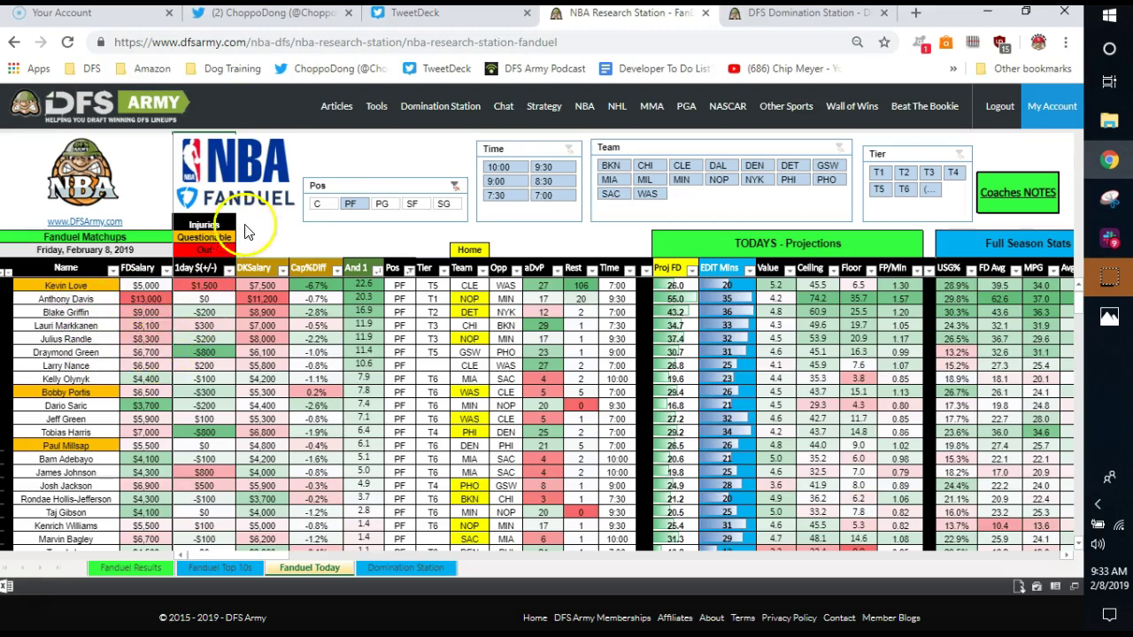
- Change the position filter to C and examine the centers' projections, past games against the opponent and recent form
{"action": "left_click", "coordinate": [316, 204]}
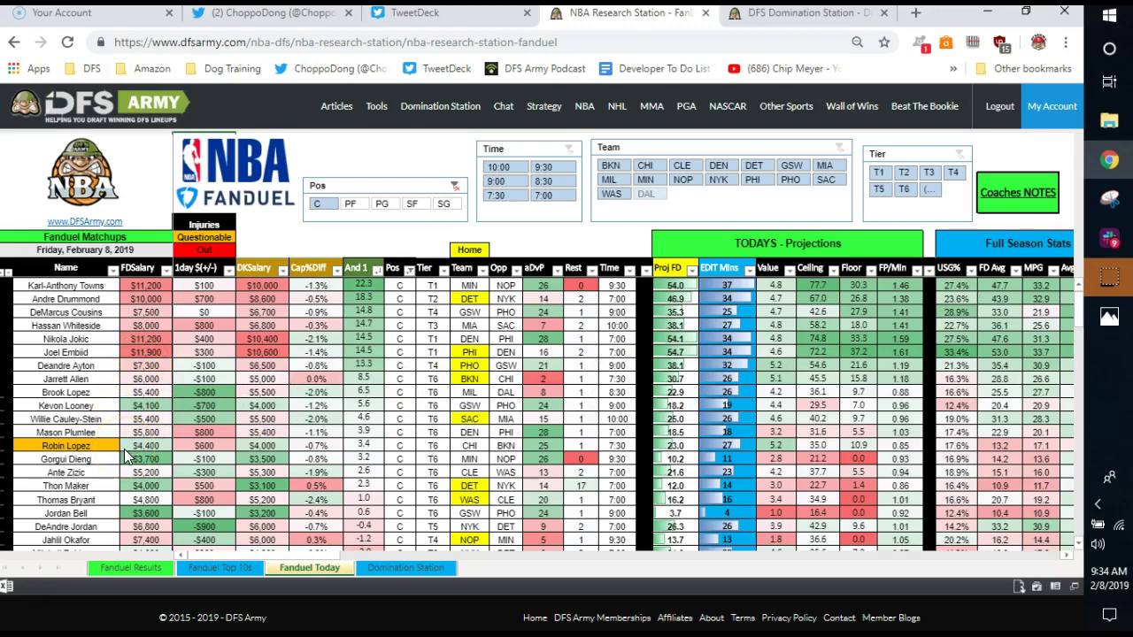
{"action": "scroll", "coordinate": [124, 452], "scroll_direction": "down", "scroll_amount": 2}
{"action": "scroll", "coordinate": [164, 445], "scroll_direction": "down", "scroll_amount": 1}
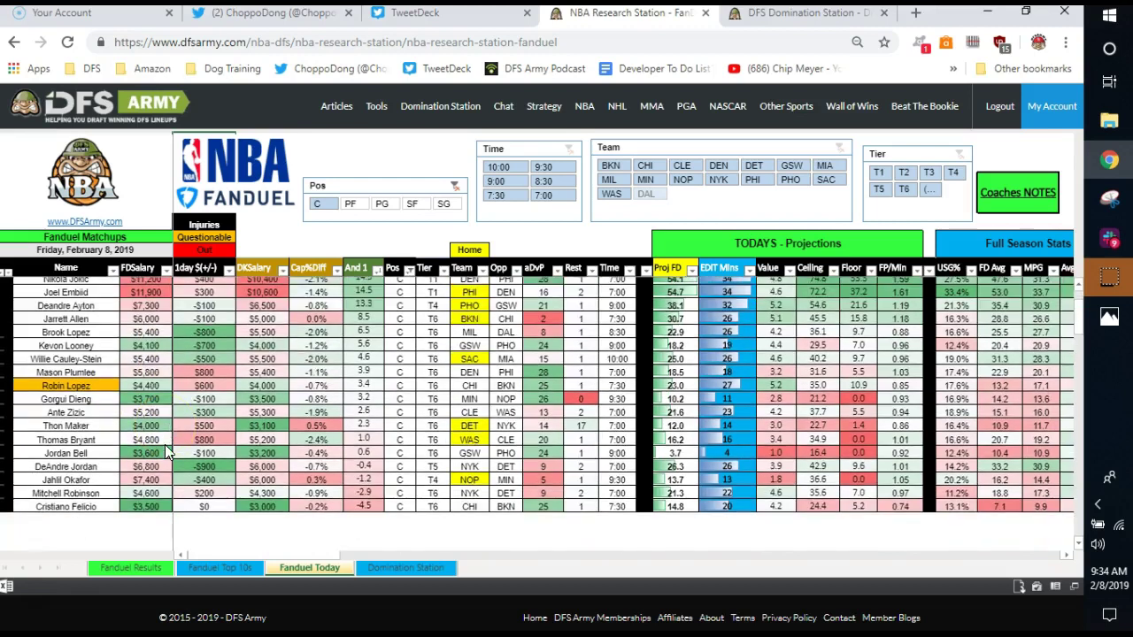
{"action": "scroll", "coordinate": [165, 444], "scroll_direction": "up", "scroll_amount": 3}
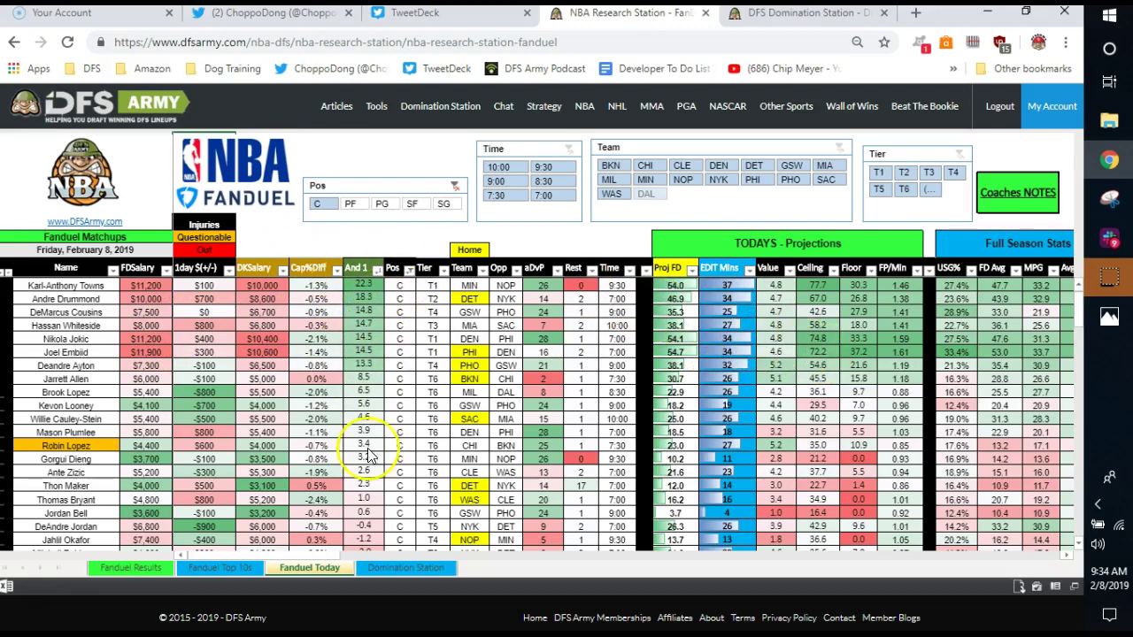
{"action": "scroll", "coordinate": [414, 566], "scroll_direction": "right", "scroll_amount": 5}
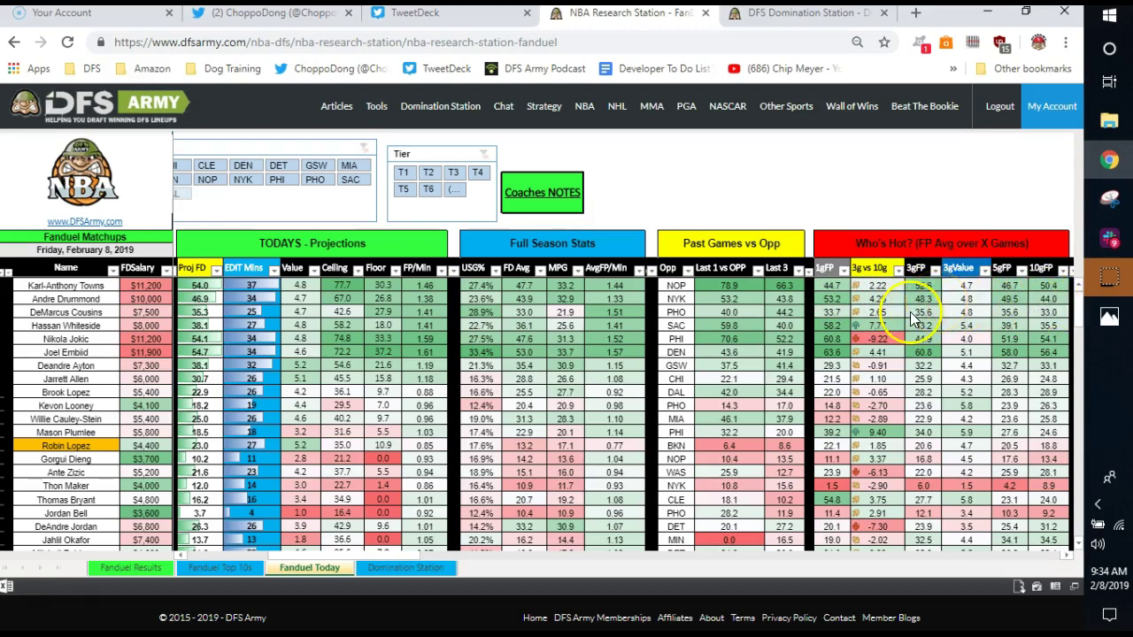
{"action": "left_click", "coordinate": [373, 558]}
{"action": "left_click_drag", "start_coordinate": [373, 557], "coordinate": [246, 558]}
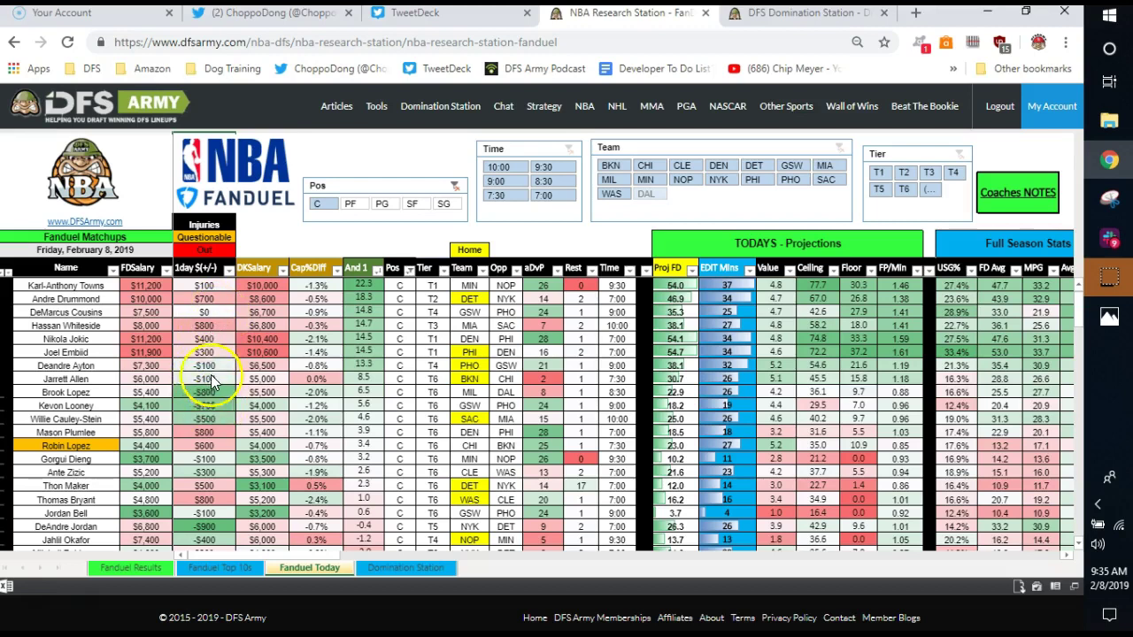
{"action": "left_click", "coordinate": [218, 312]}
- Set the position filter back to PG and go over the point guards with the highest And 1 scores
{"action": "left_click", "coordinate": [381, 204]}
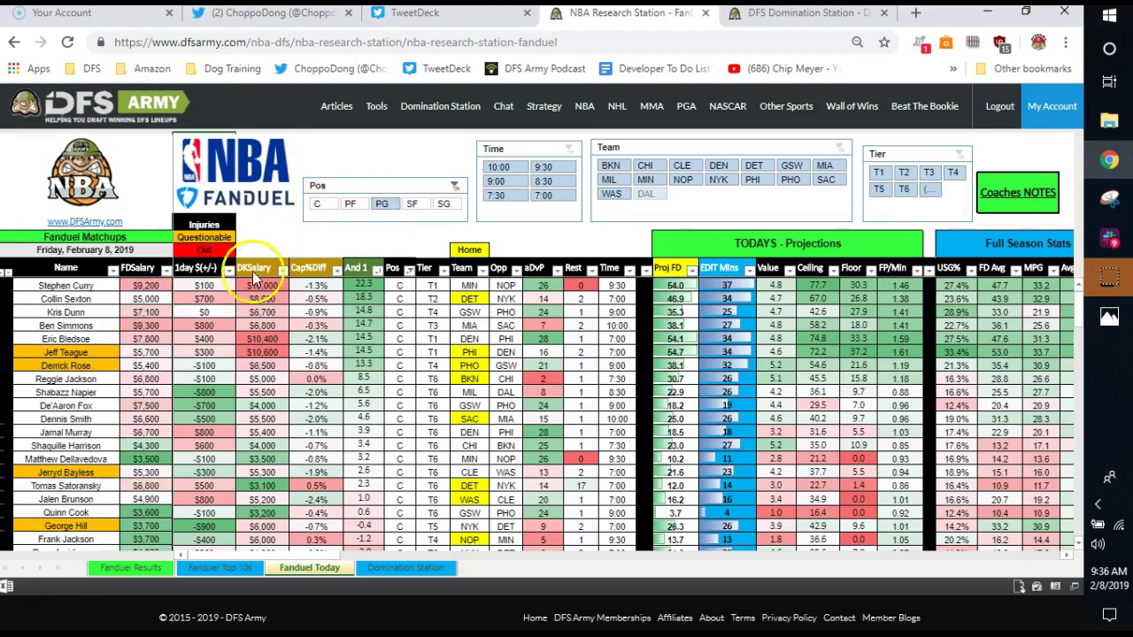
{"action": "left_click", "coordinate": [86, 305]}
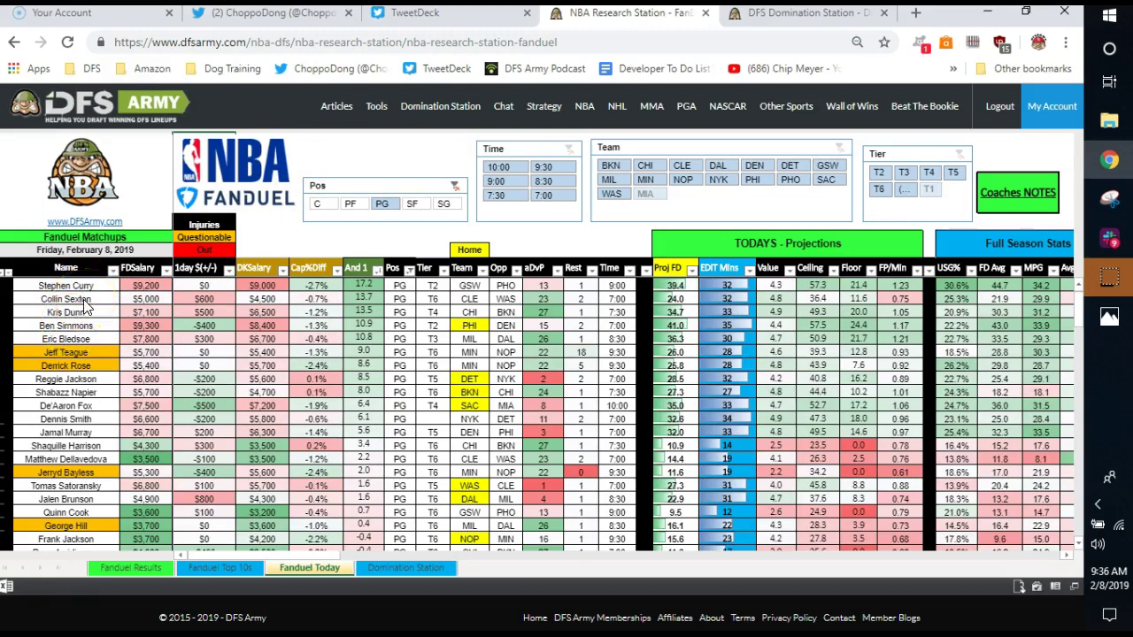
{"action": "left_click", "coordinate": [89, 315]}
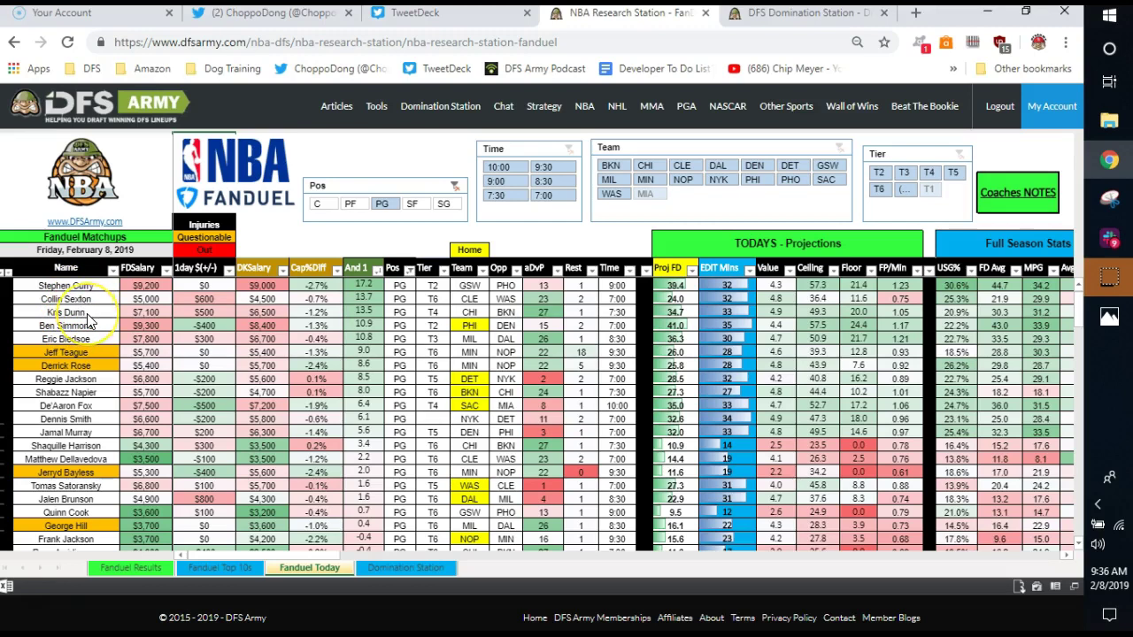
{"action": "left_click", "coordinate": [93, 334]}
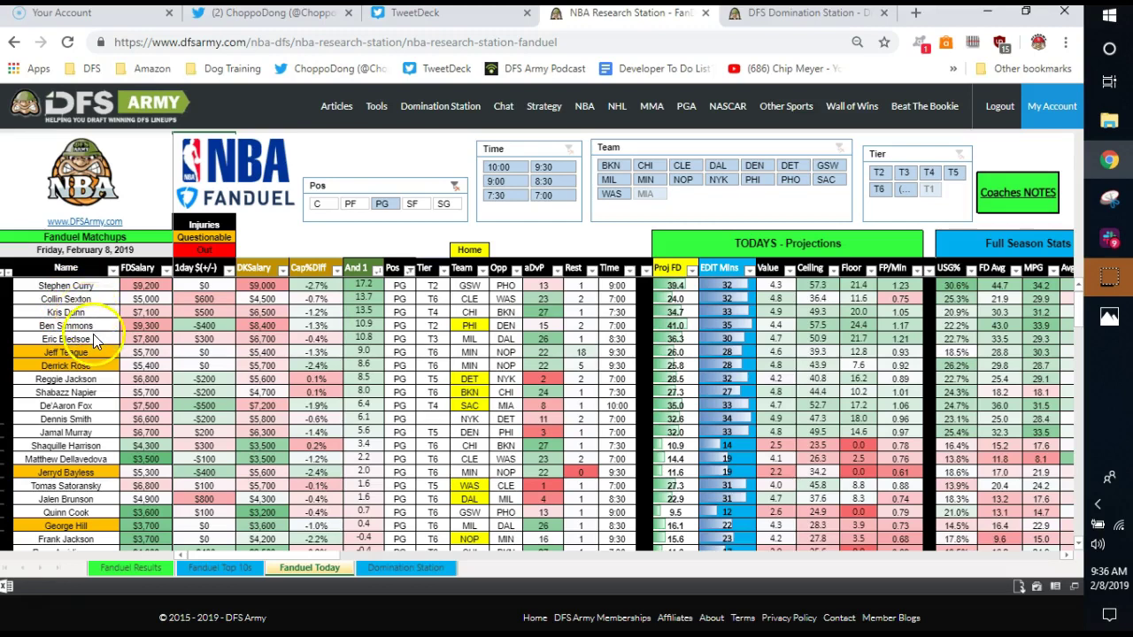
{"action": "left_click", "coordinate": [97, 385]}
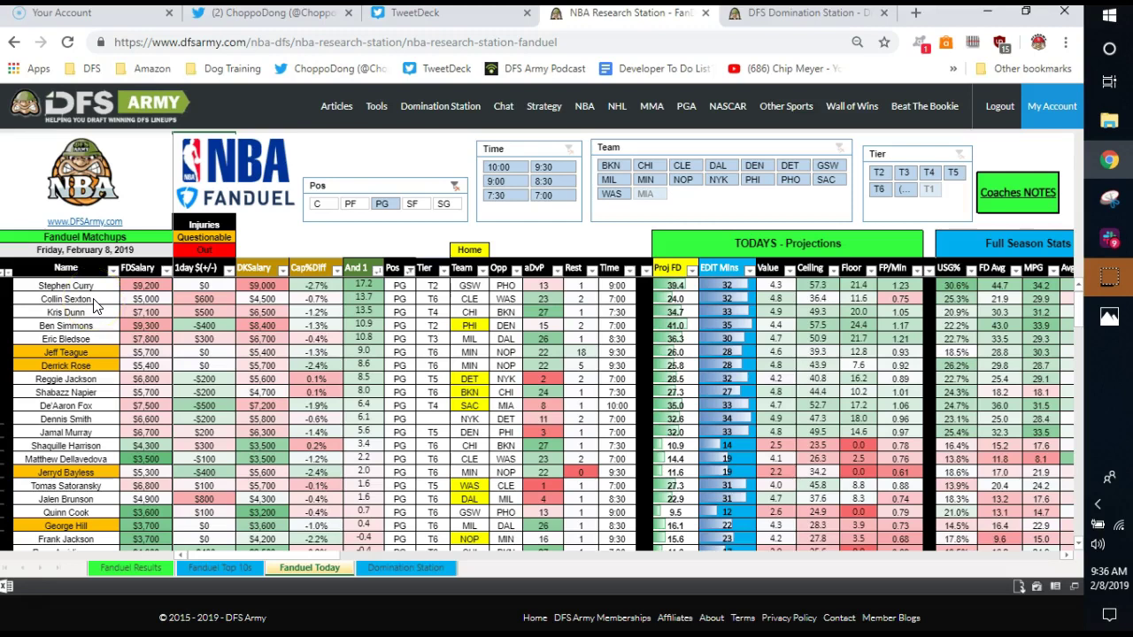
- Set the position filter back to SG and recheck the salaries and And 1 scores of the highest-ranked shooting guards
{"action": "left_click", "coordinate": [443, 204]}
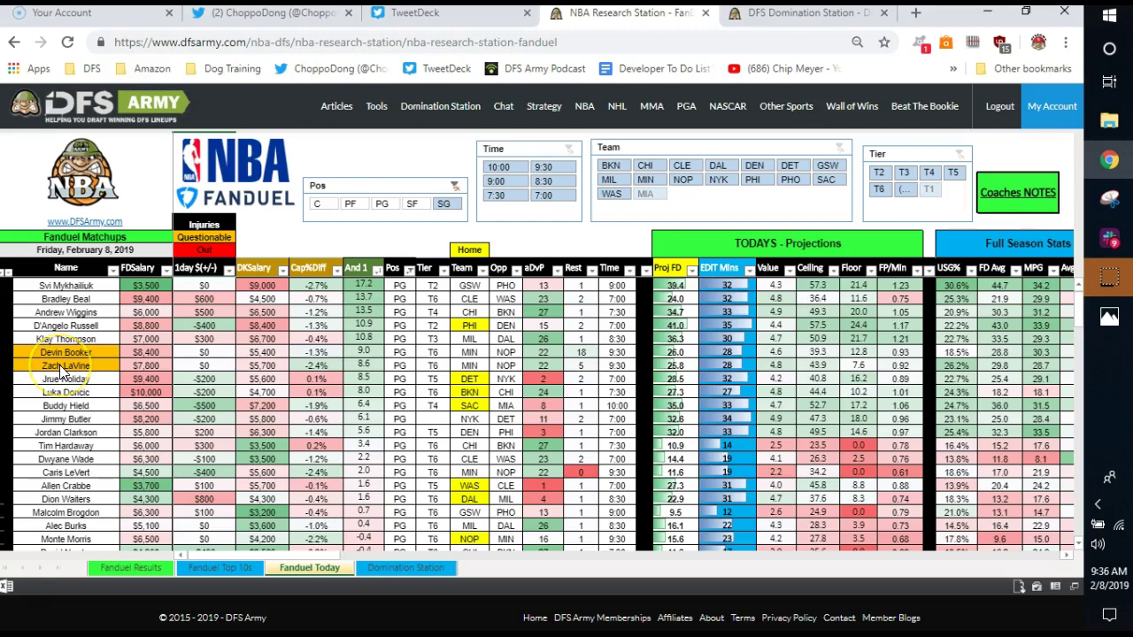
{"action": "left_click", "coordinate": [262, 372]}
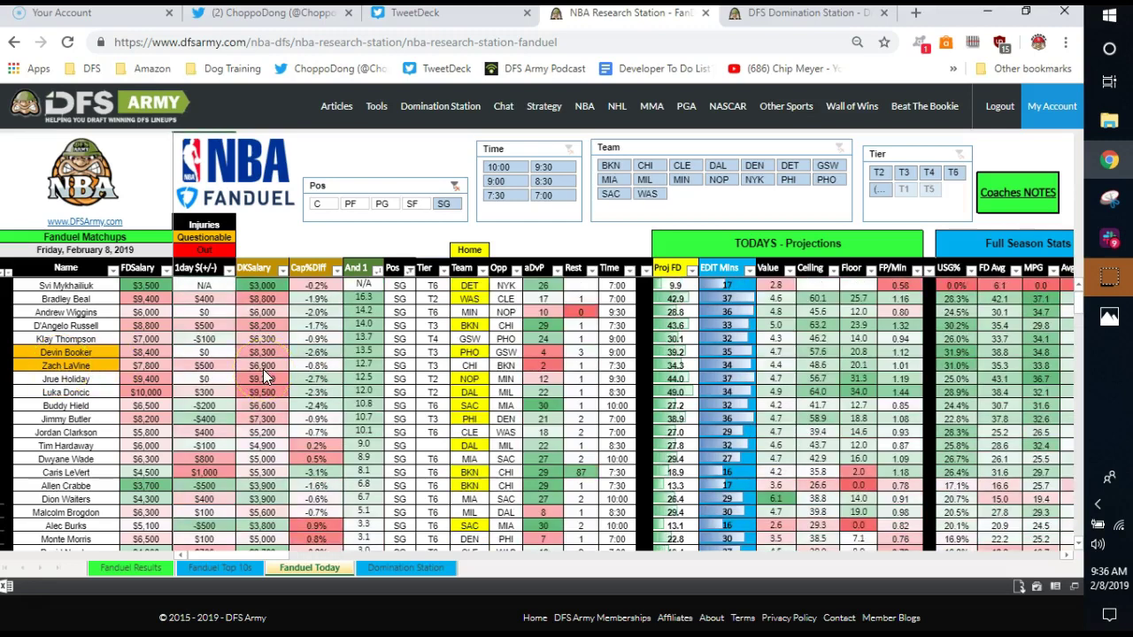
{"action": "left_click", "coordinate": [365, 316]}
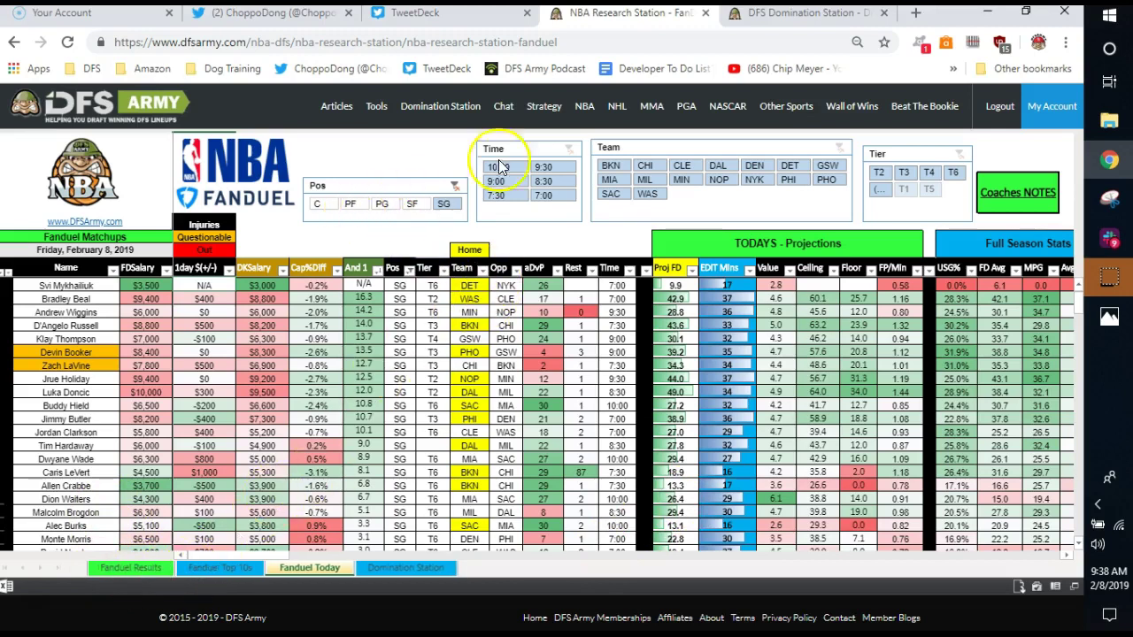
- Switch to the DFS Domination Station and load the FanDuel NBA Classic contest with the Main slate for 2019-02-08
{"action": "left_click", "coordinate": [818, 13]}
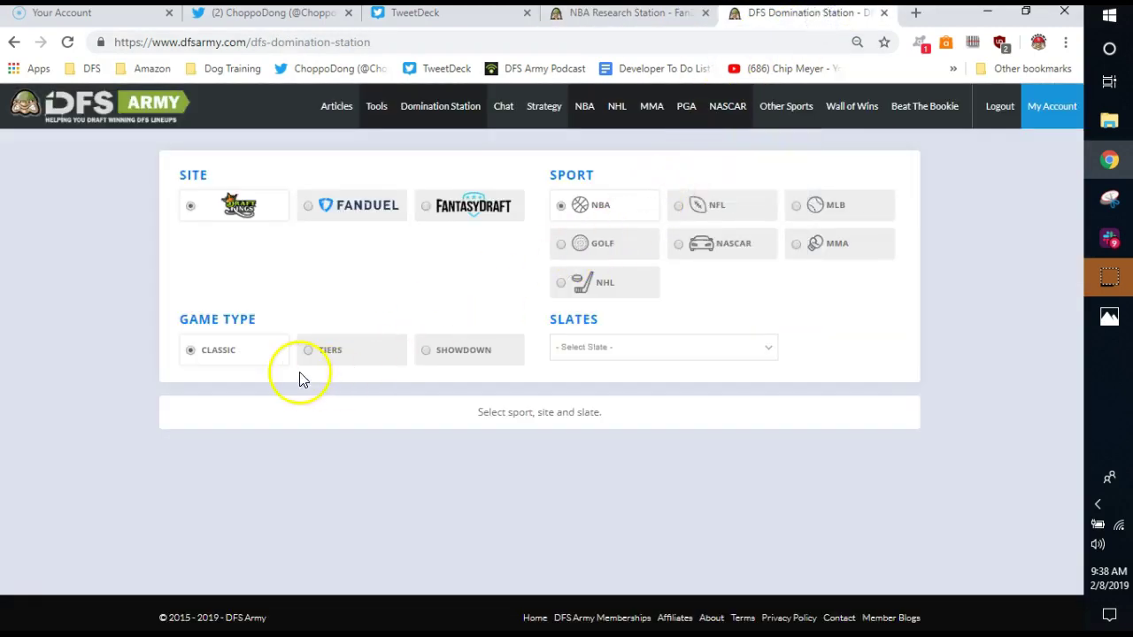
{"action": "left_click", "coordinate": [620, 350]}
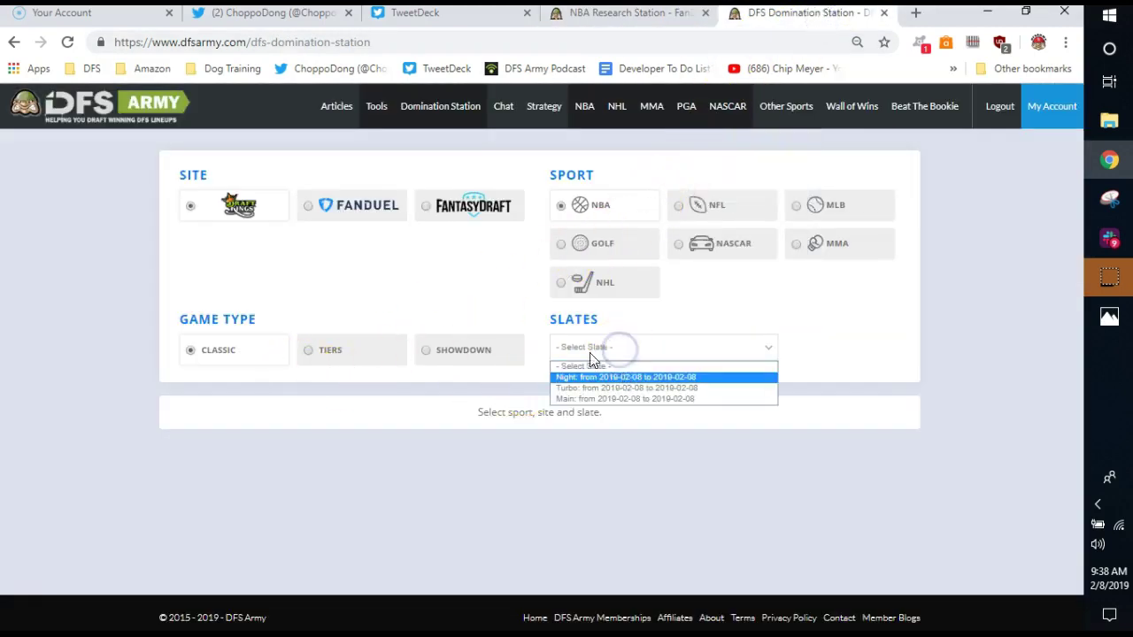
{"action": "left_click", "coordinate": [384, 215]}
{"action": "left_click", "coordinate": [385, 215]}
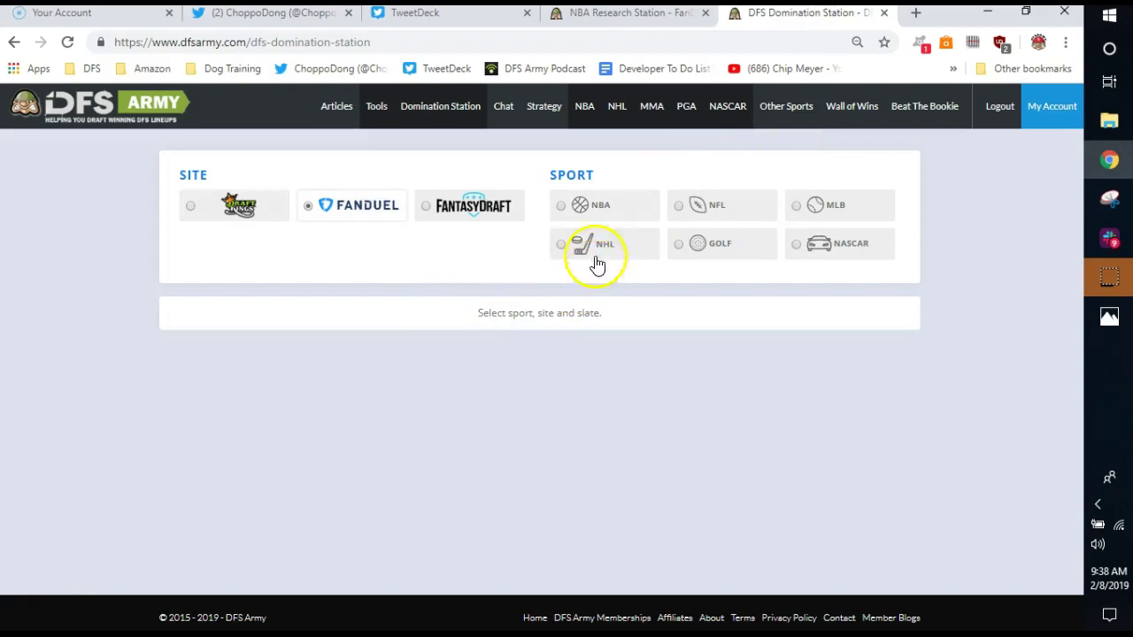
{"action": "left_click", "coordinate": [580, 210]}
{"action": "left_click", "coordinate": [604, 310]}
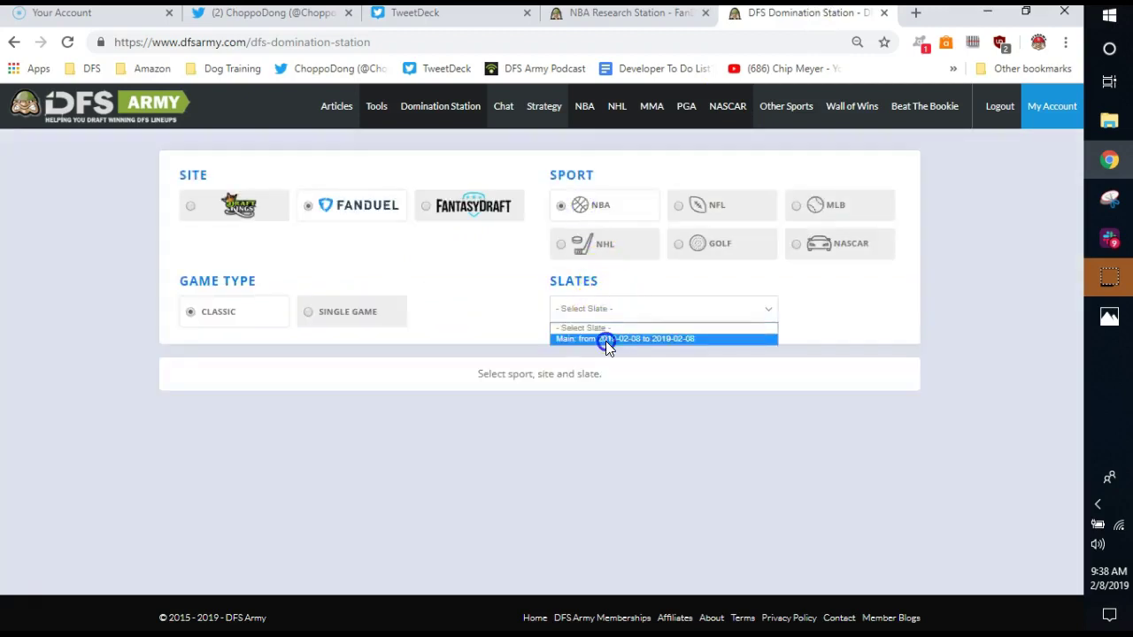
{"action": "left_click", "coordinate": [605, 340]}
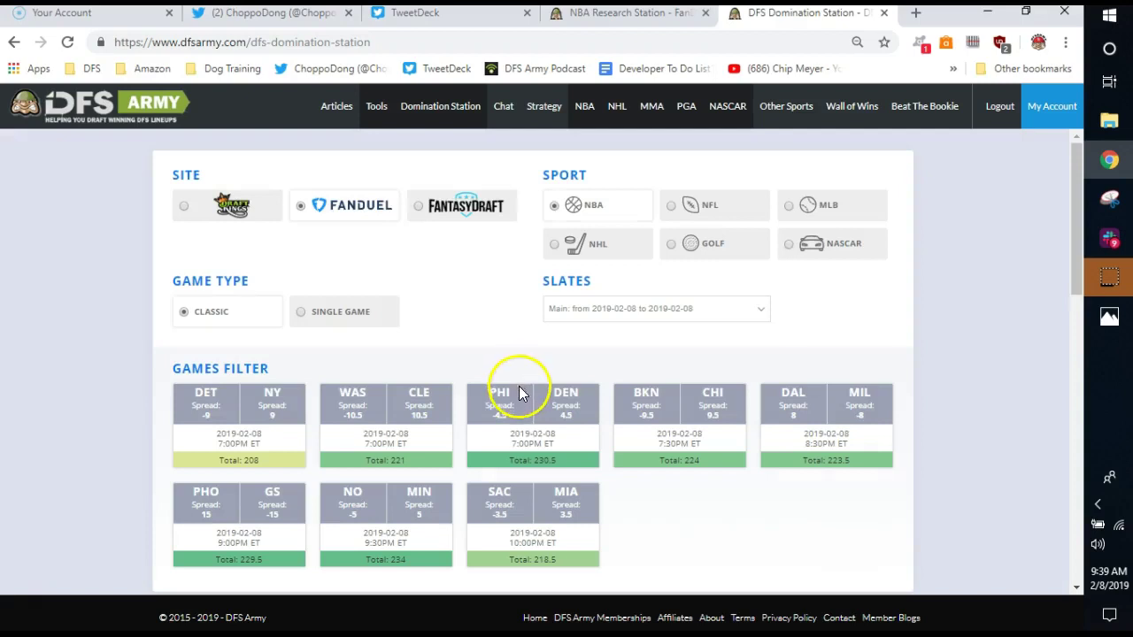
- Set the optimizer to build 5 lineups with 3 unique players between them
{"action": "scroll", "coordinate": [111, 410], "scroll_direction": "down", "scroll_amount": 1}
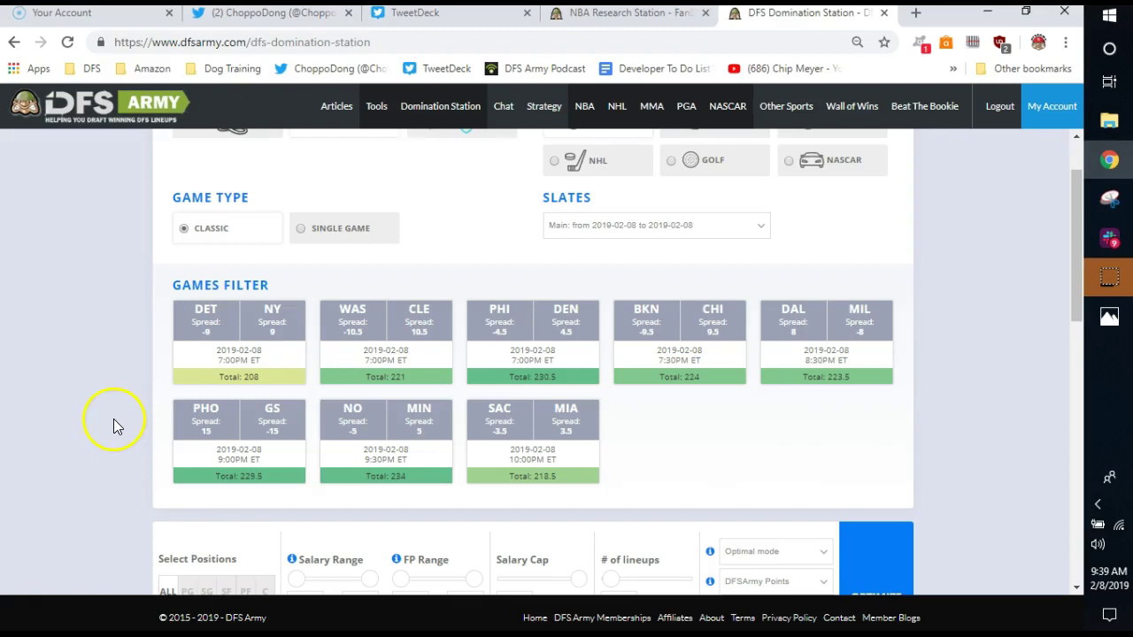
{"action": "scroll", "coordinate": [152, 360], "scroll_direction": "down", "scroll_amount": 2}
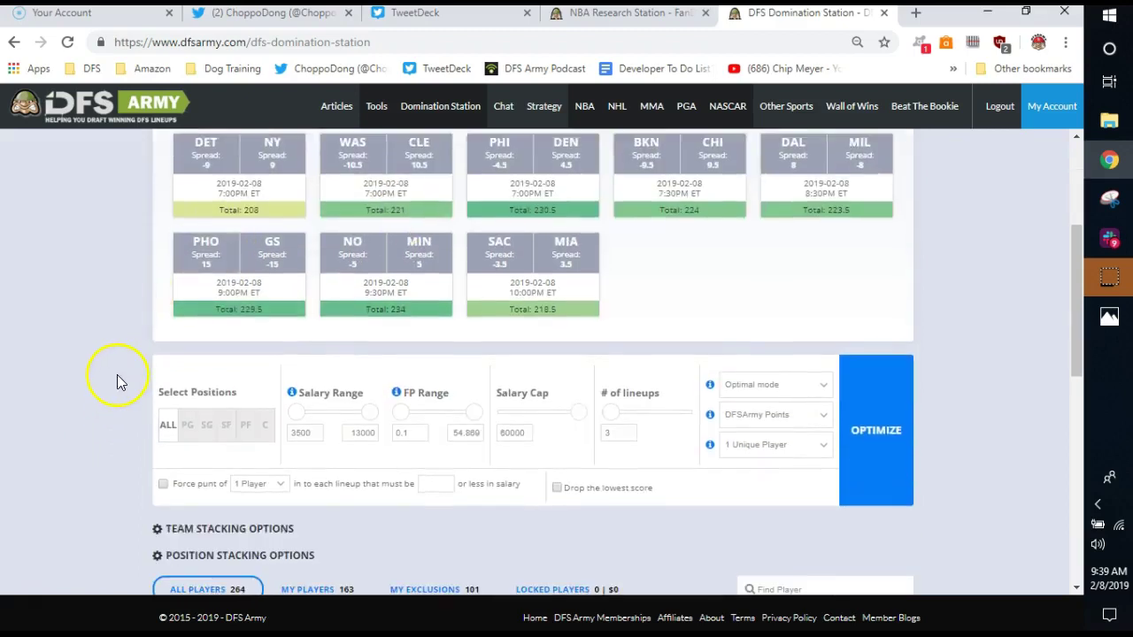
{"action": "scroll", "coordinate": [300, 428], "scroll_direction": "down", "scroll_amount": 2}
{"action": "double_click", "coordinate": [615, 265]}
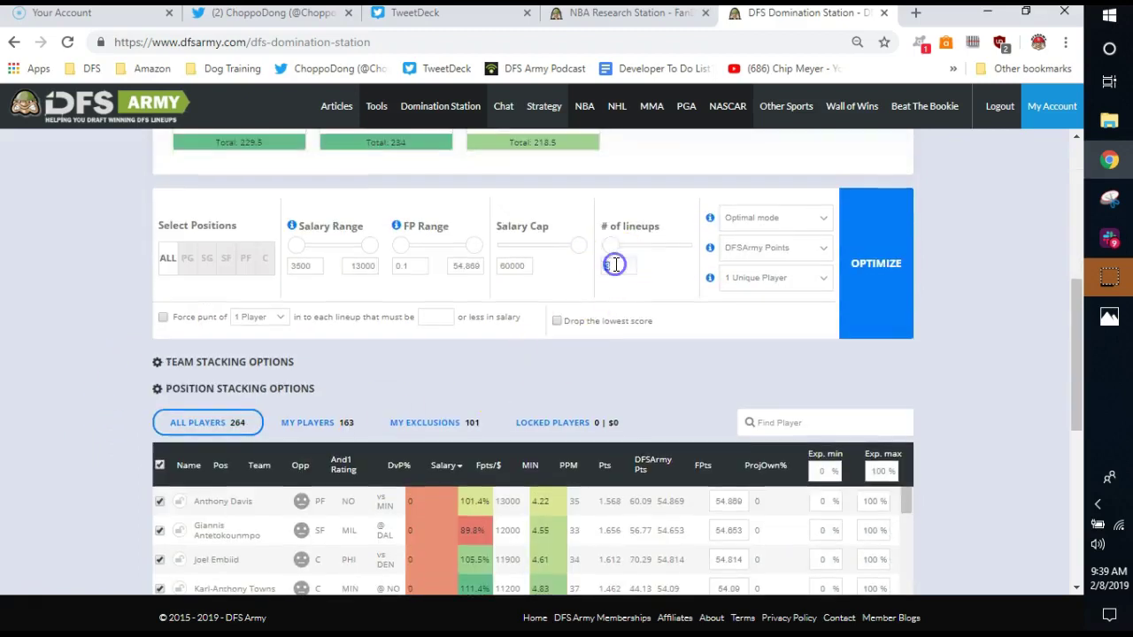
{"action": "type", "text": "5"}
{"action": "left_click", "coordinate": [745, 276]}
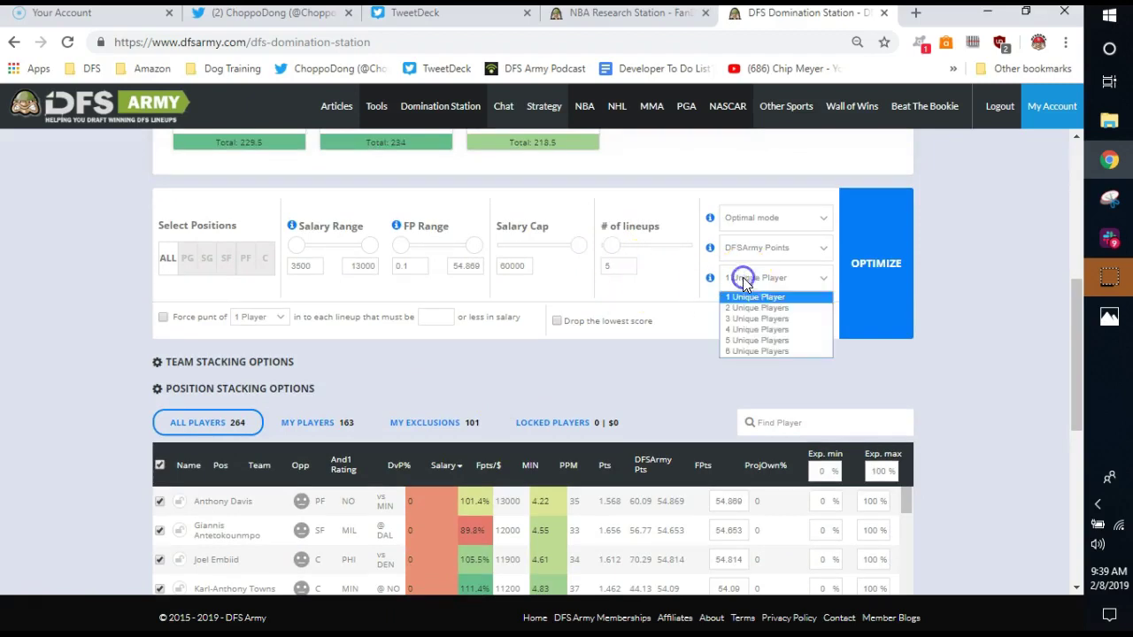
{"action": "left_click", "coordinate": [757, 318]}
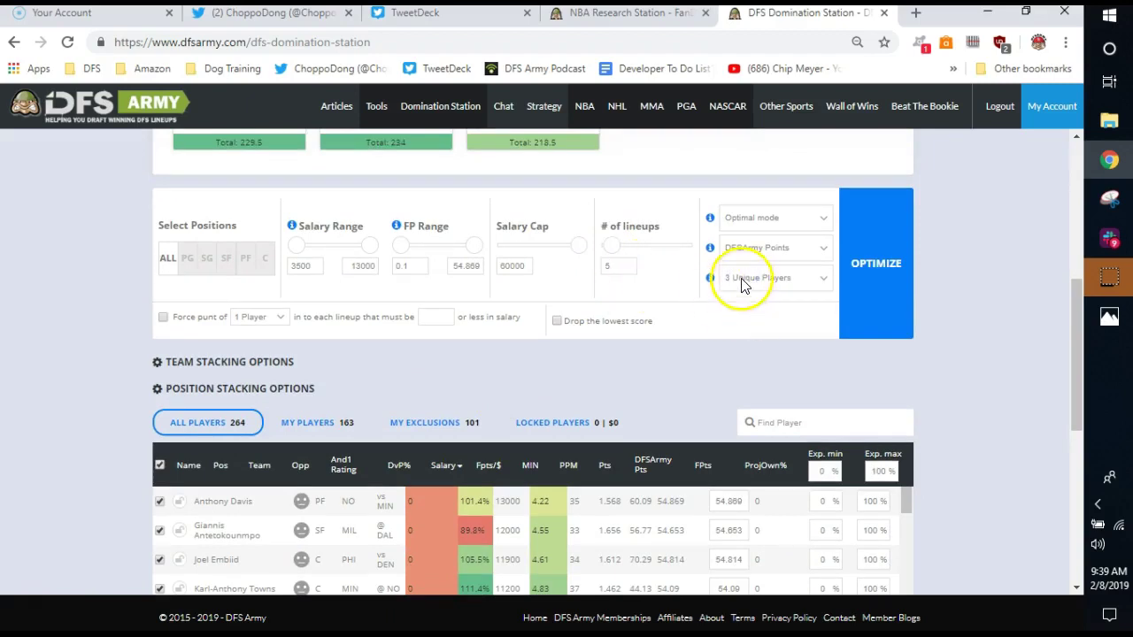
- Optimize the lineups in Optimal mode and review the player exposure percentages across the generated lineups
{"action": "left_click", "coordinate": [748, 224]}
{"action": "left_click", "coordinate": [749, 221]}
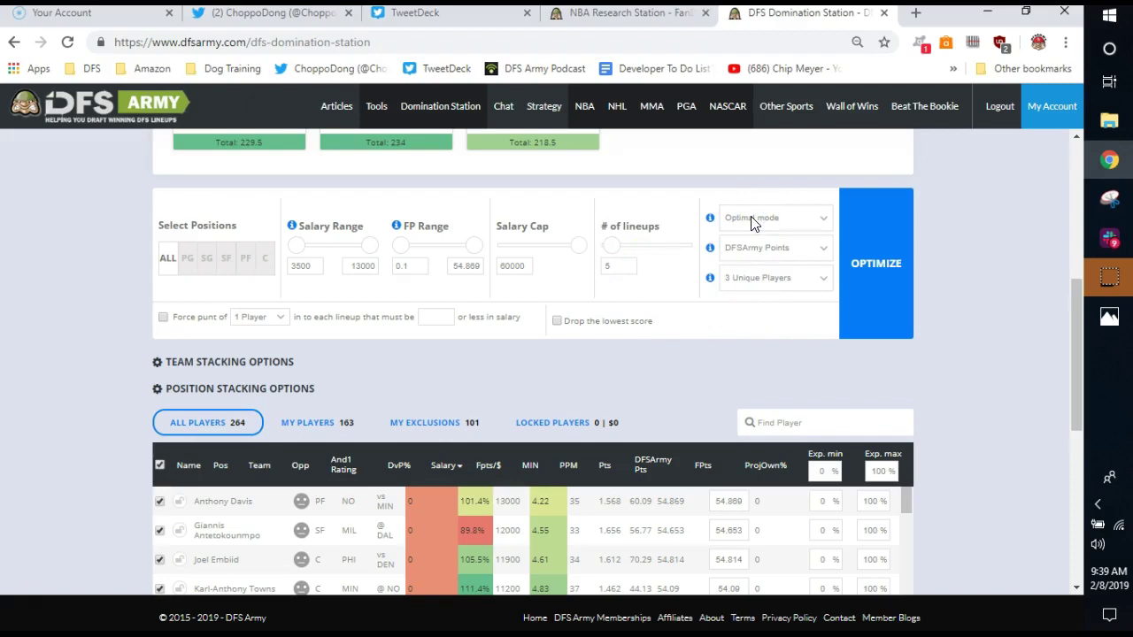
{"action": "left_click", "coordinate": [872, 244]}
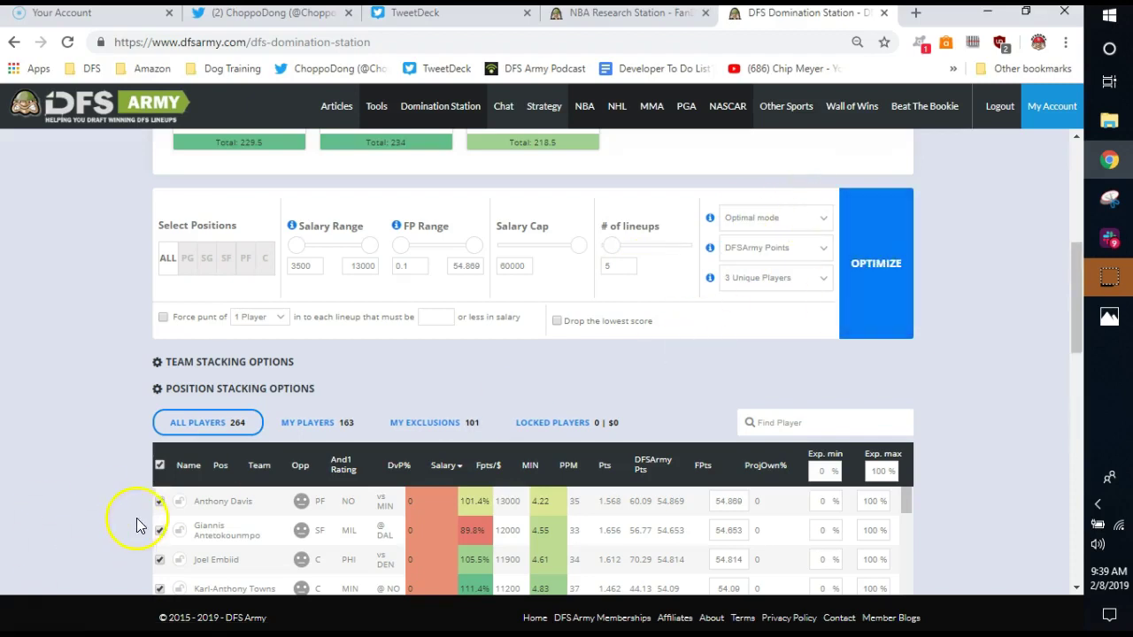
{"action": "scroll", "coordinate": [128, 447], "scroll_direction": "down", "scroll_amount": 8}
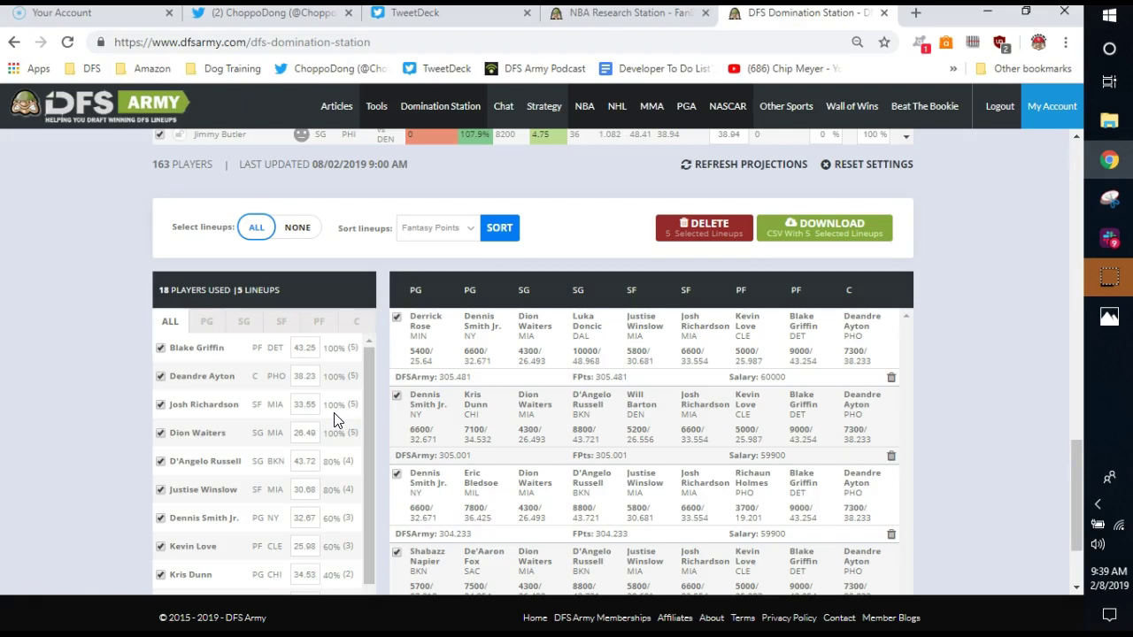
{"action": "left_click", "coordinate": [327, 478]}
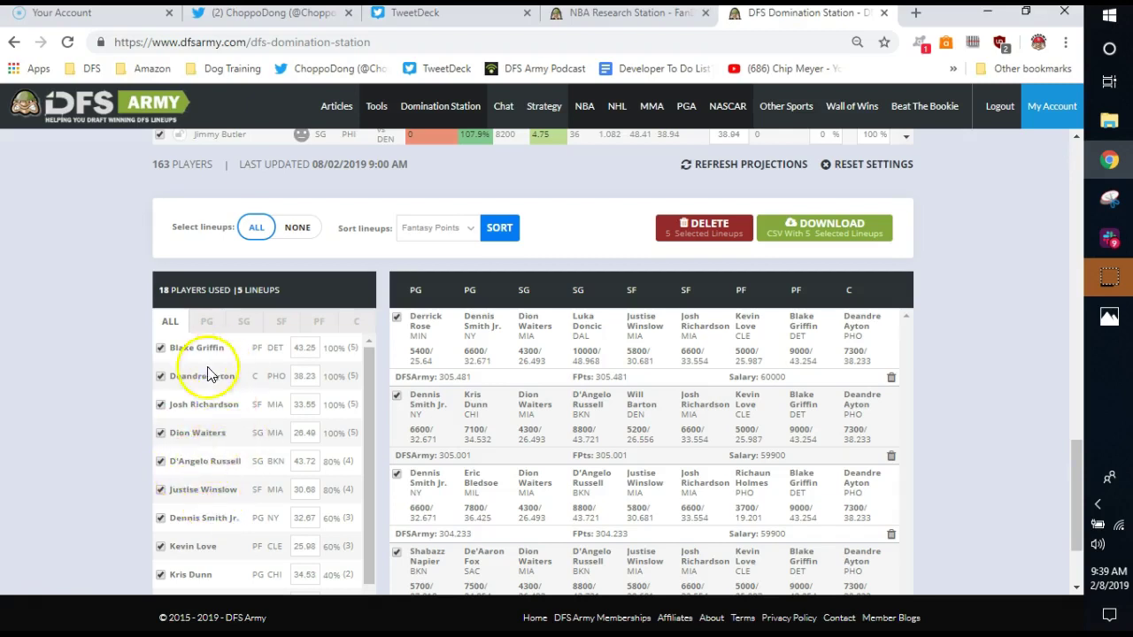
{"action": "scroll", "coordinate": [121, 428], "scroll_direction": "up", "scroll_amount": 10}
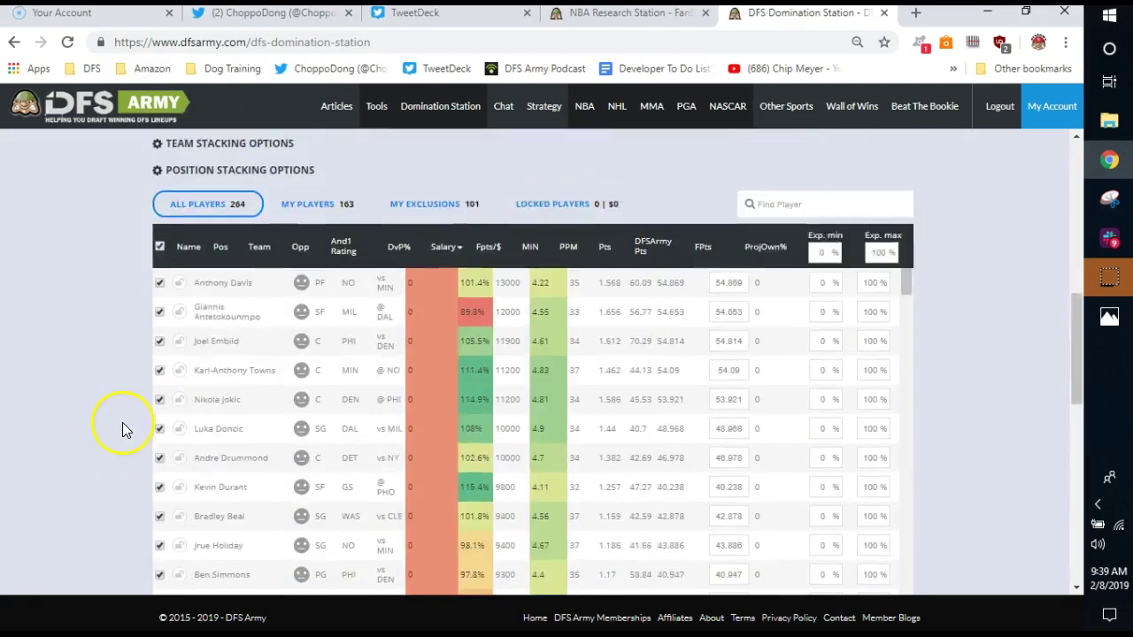
- Raise the uniqueness setting to 5 Unique Players, optimize again, and review the player exposures in the new lineups
{"action": "scroll", "coordinate": [583, 342], "scroll_direction": "up", "scroll_amount": 2}
{"action": "left_click", "coordinate": [761, 278]}
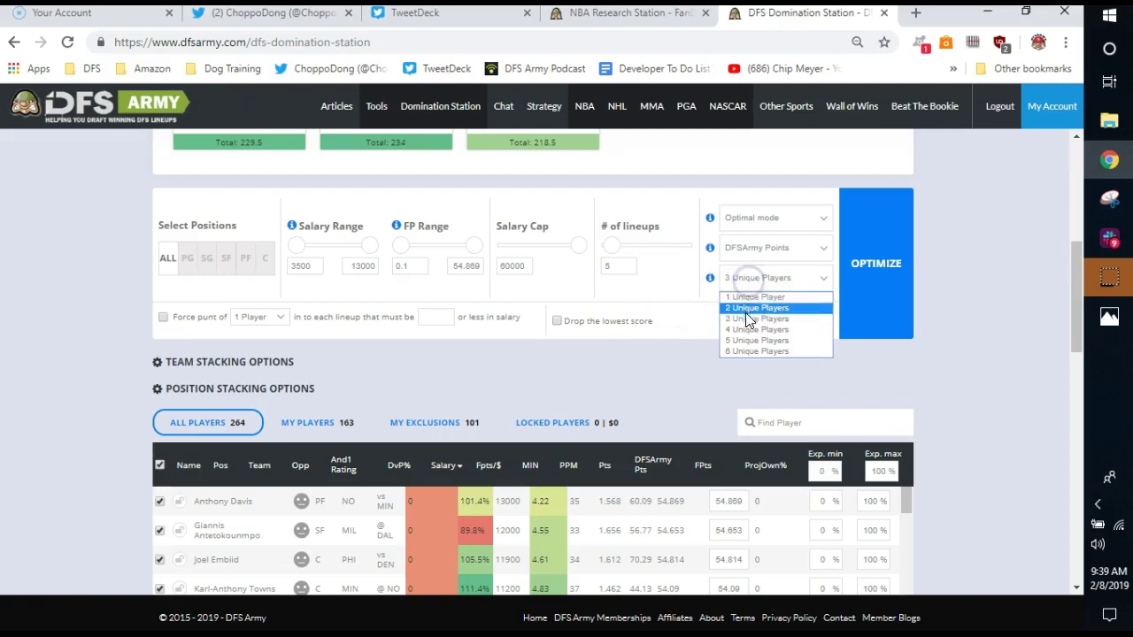
{"action": "left_click", "coordinate": [746, 341]}
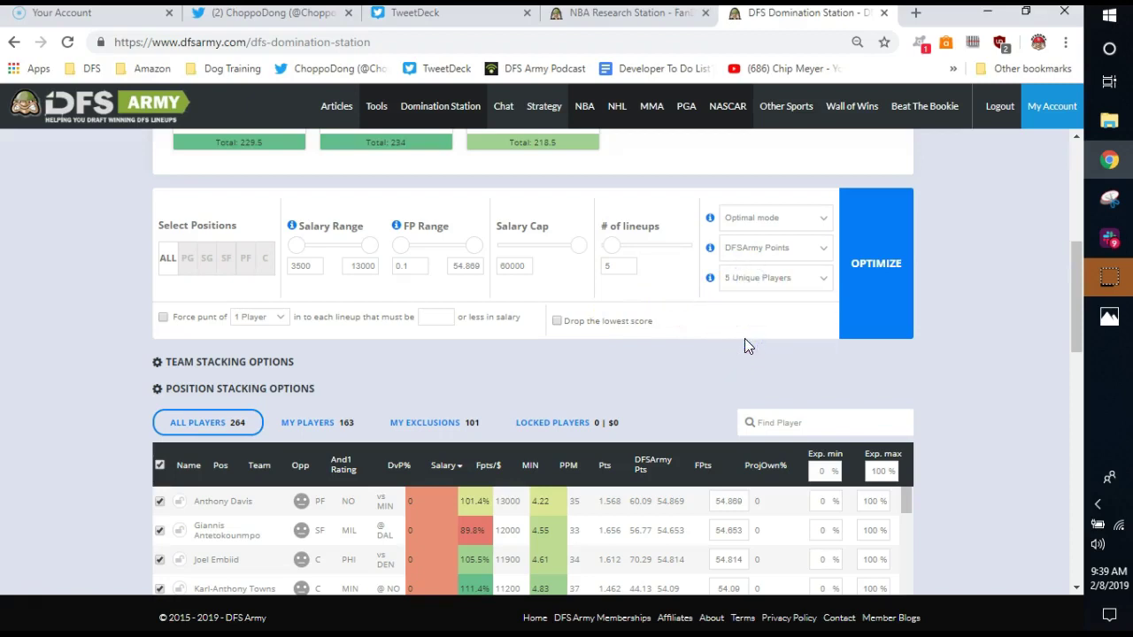
{"action": "left_click", "coordinate": [845, 297]}
{"action": "scroll", "coordinate": [89, 322], "scroll_direction": "down", "scroll_amount": 3}
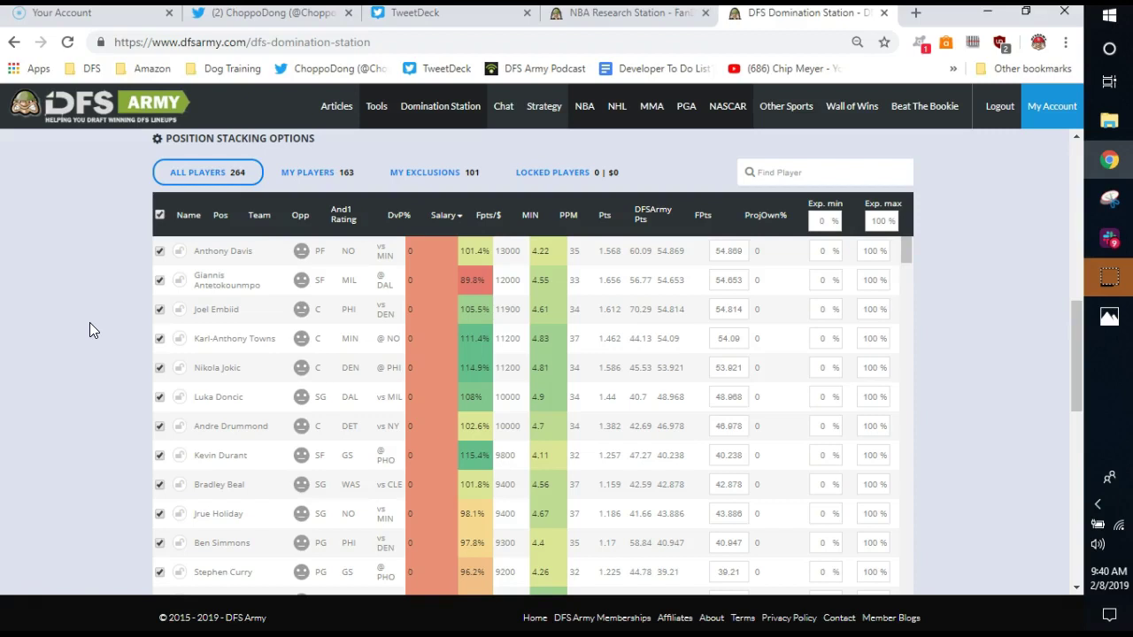
{"action": "scroll", "coordinate": [89, 322], "scroll_direction": "down", "scroll_amount": 10}
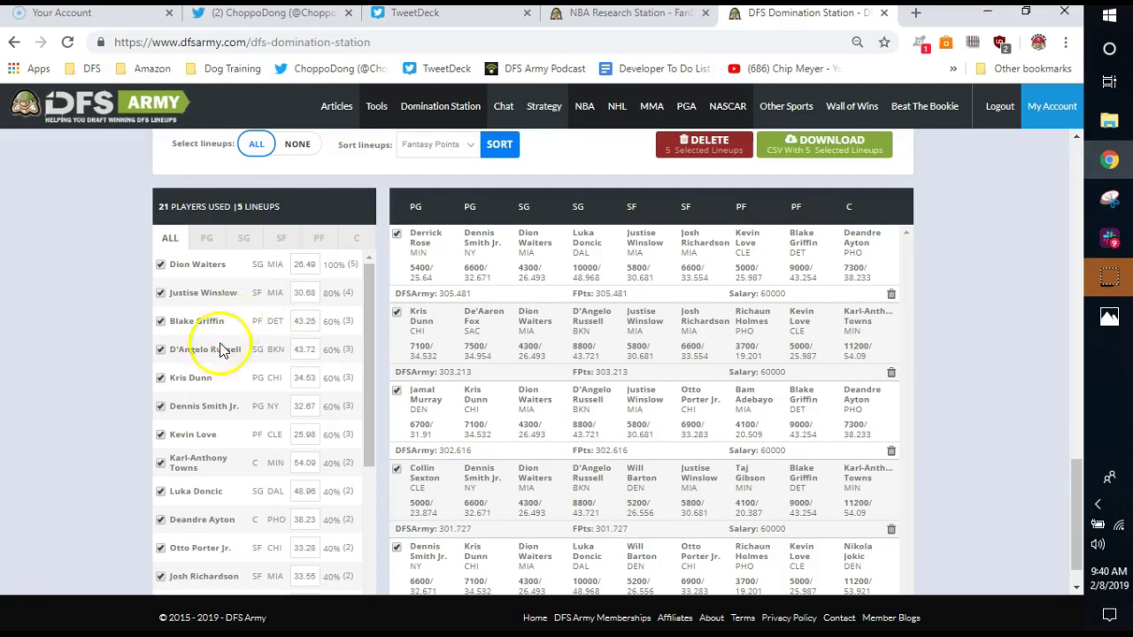
- Set the uniqueness setting back to 3 Unique Players, keeping 5 as the number of lineups
{"action": "scroll", "coordinate": [87, 378], "scroll_direction": "up", "scroll_amount": 10}
{"action": "scroll", "coordinate": [86, 371], "scroll_direction": "up", "scroll_amount": 10}
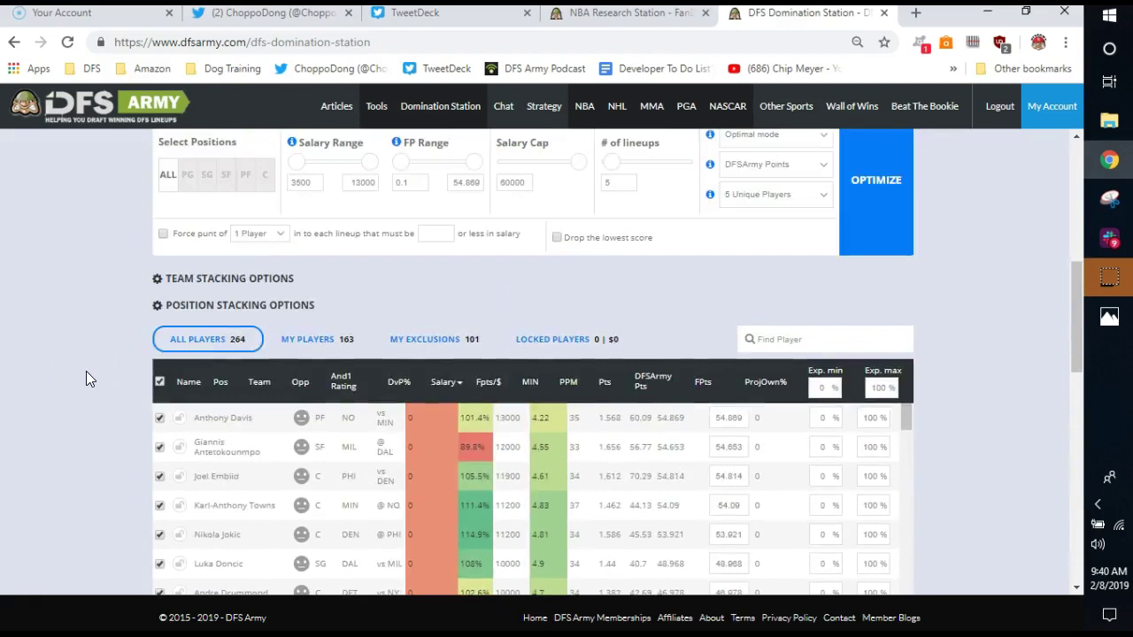
{"action": "left_click", "coordinate": [758, 445]}
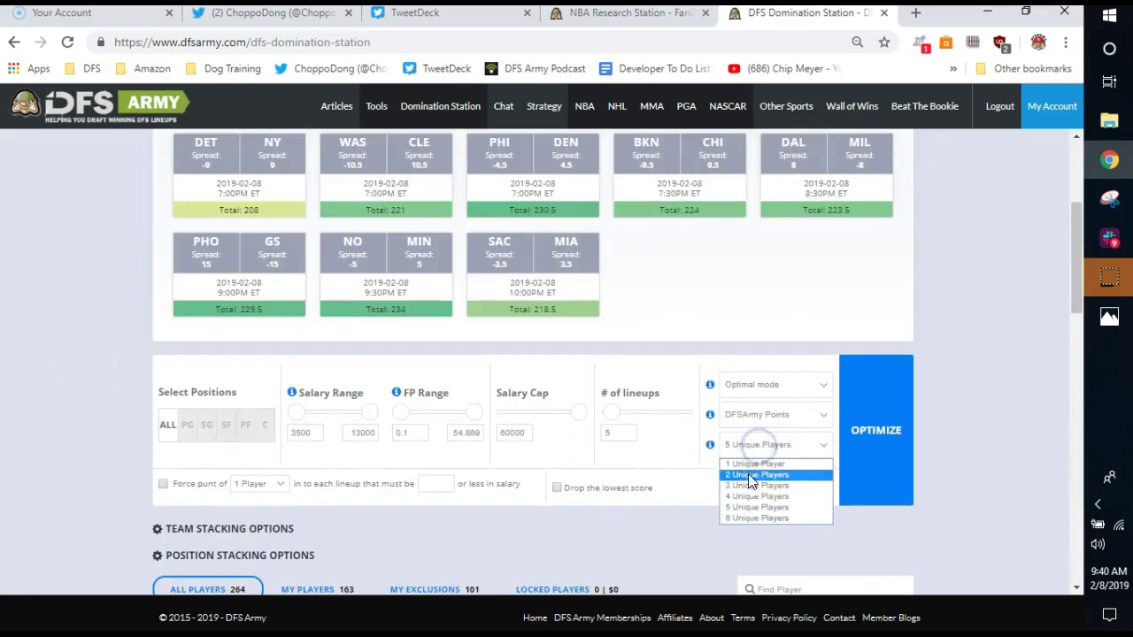
{"action": "left_click", "coordinate": [749, 485]}
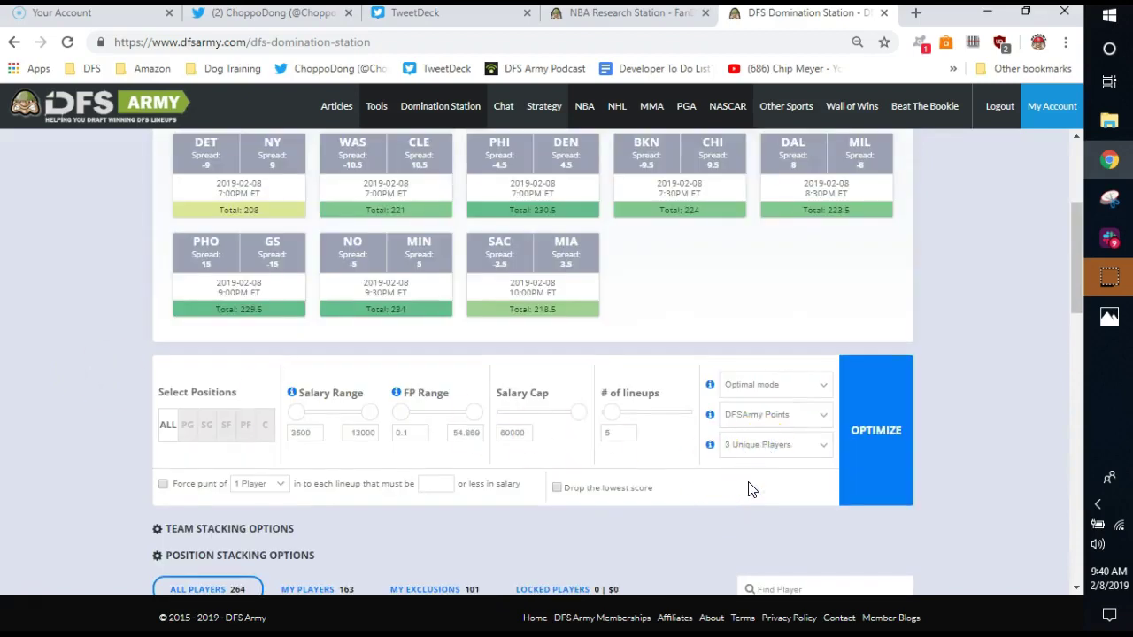
{"action": "left_click", "coordinate": [623, 438]}
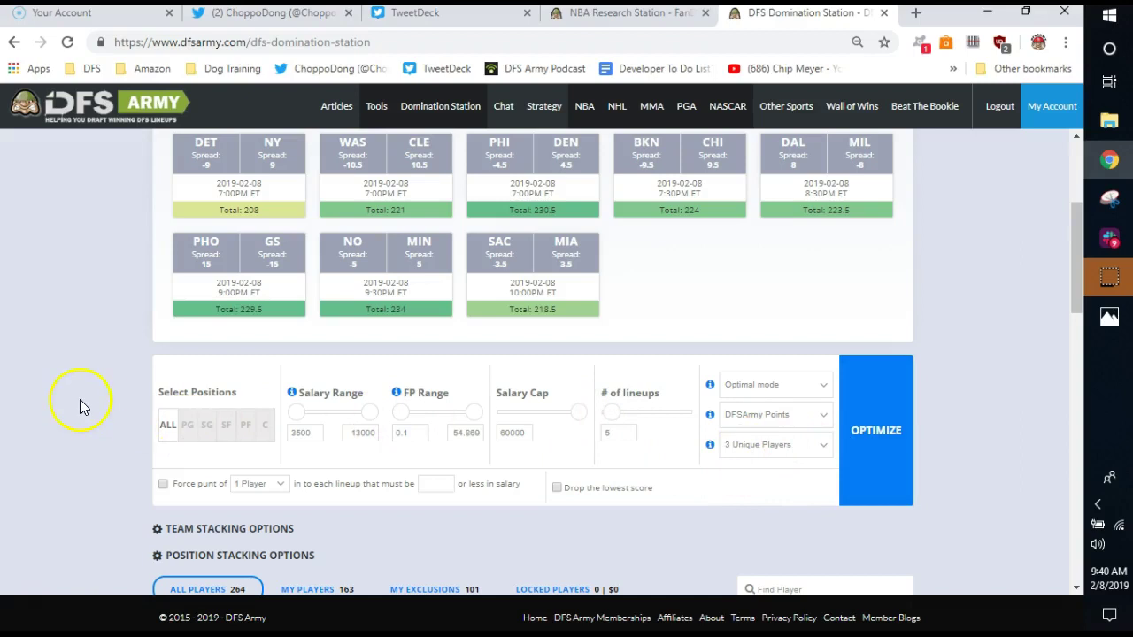
- In the player pool, rate Giannis Antetokounmpo as Love (10%) and Karl-Anthony Towns as Like (5%)
{"action": "scroll", "coordinate": [79, 403], "scroll_direction": "down", "scroll_amount": 4}
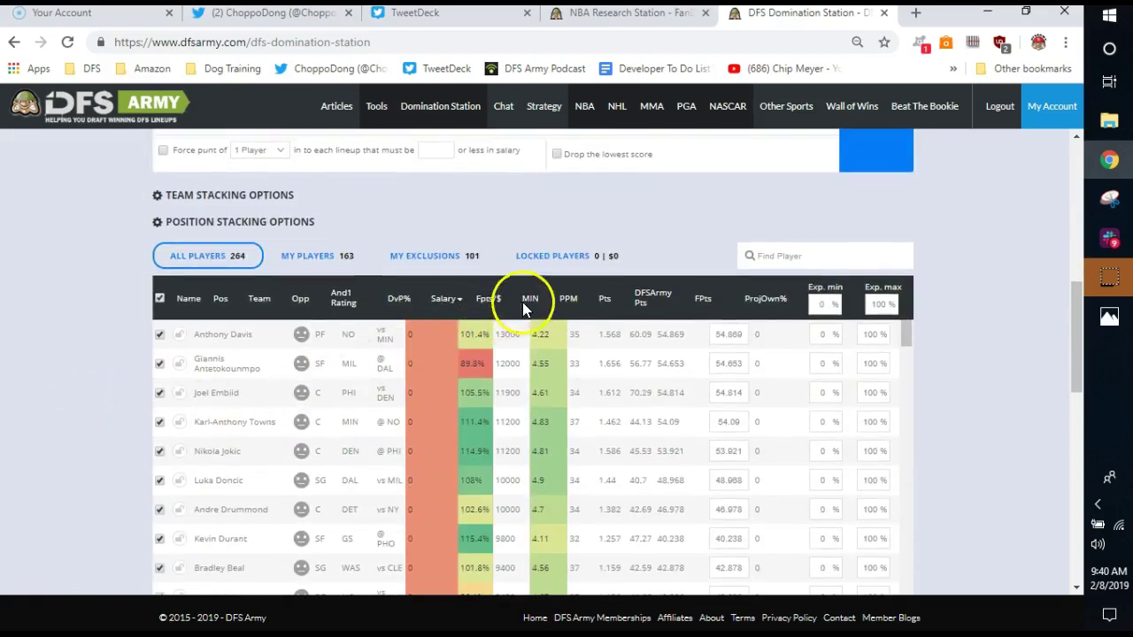
{"action": "scroll", "coordinate": [93, 376], "scroll_direction": "down", "scroll_amount": 1}
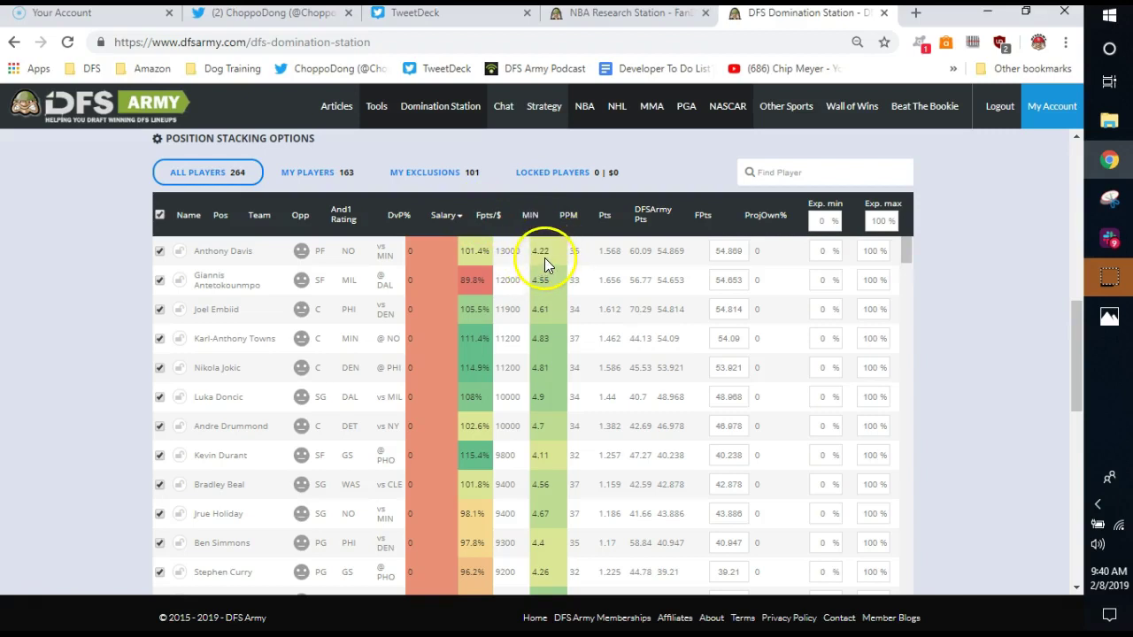
{"action": "left_click", "coordinate": [301, 279]}
{"action": "left_click", "coordinate": [330, 316]}
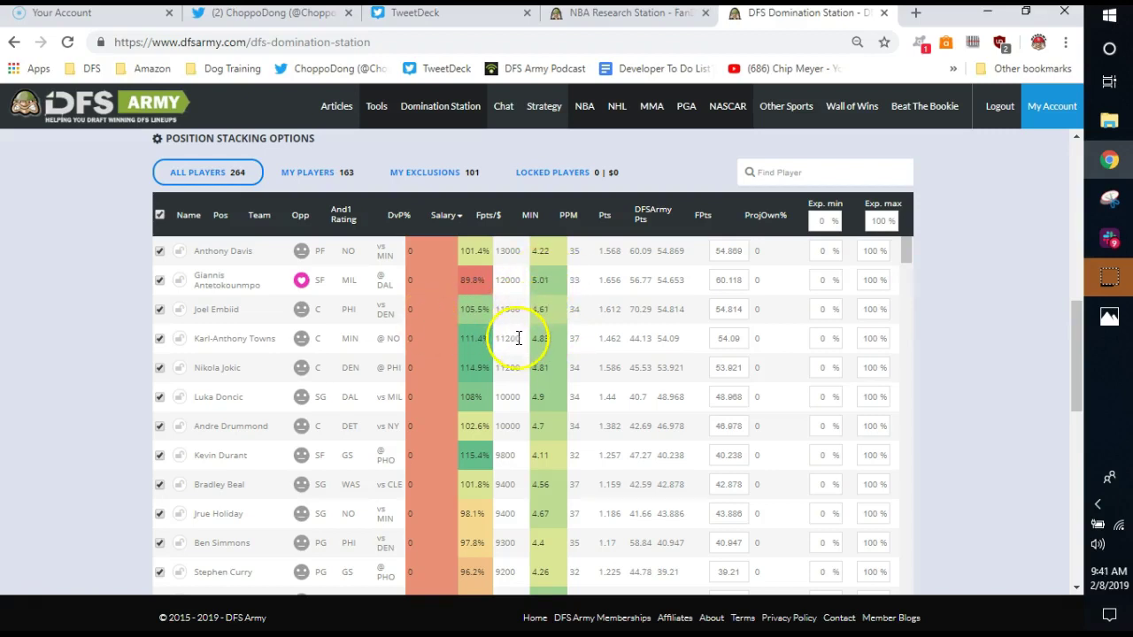
{"action": "left_click", "coordinate": [302, 343]}
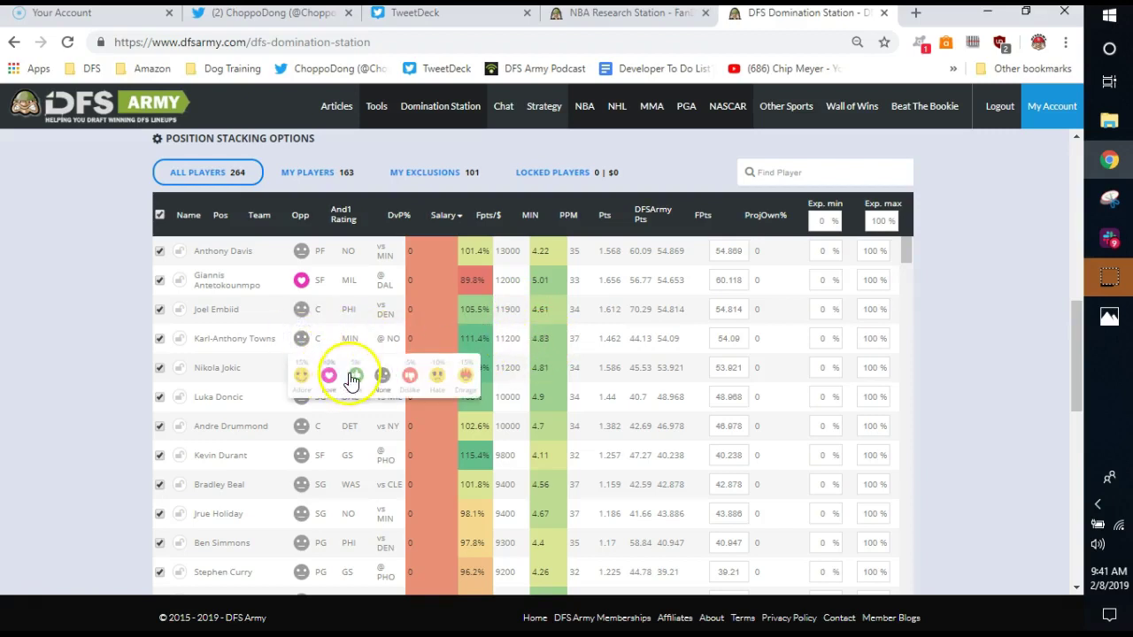
{"action": "left_click", "coordinate": [355, 375]}
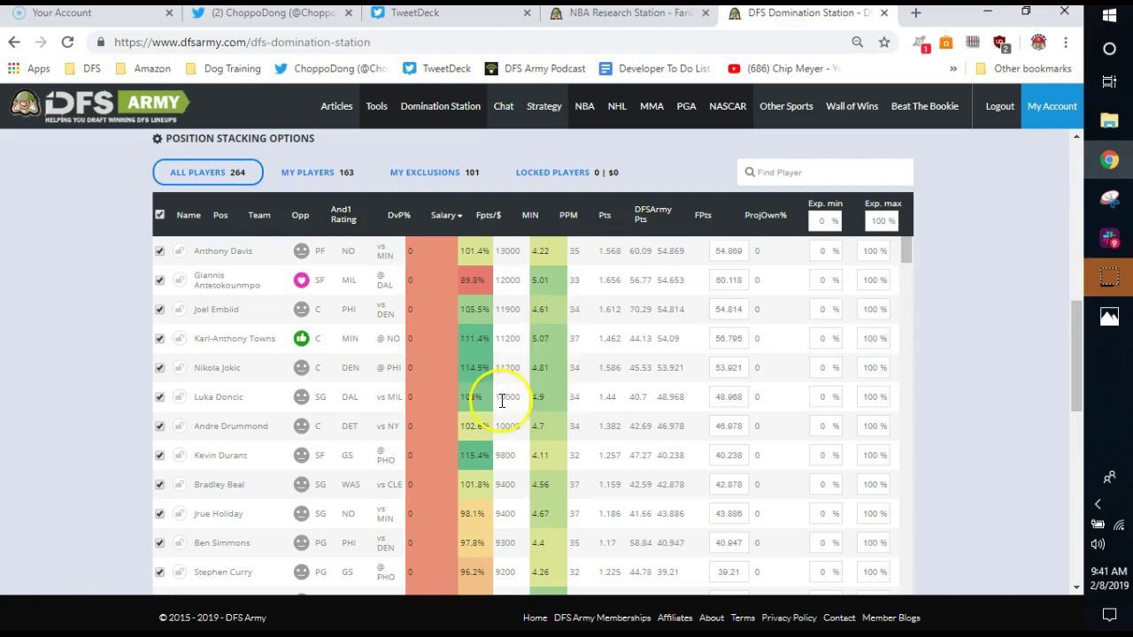
- Rate Luka Doncic as Like and set his FPts projection to 51
{"action": "scroll", "coordinate": [453, 375], "scroll_direction": "down", "scroll_amount": 2}
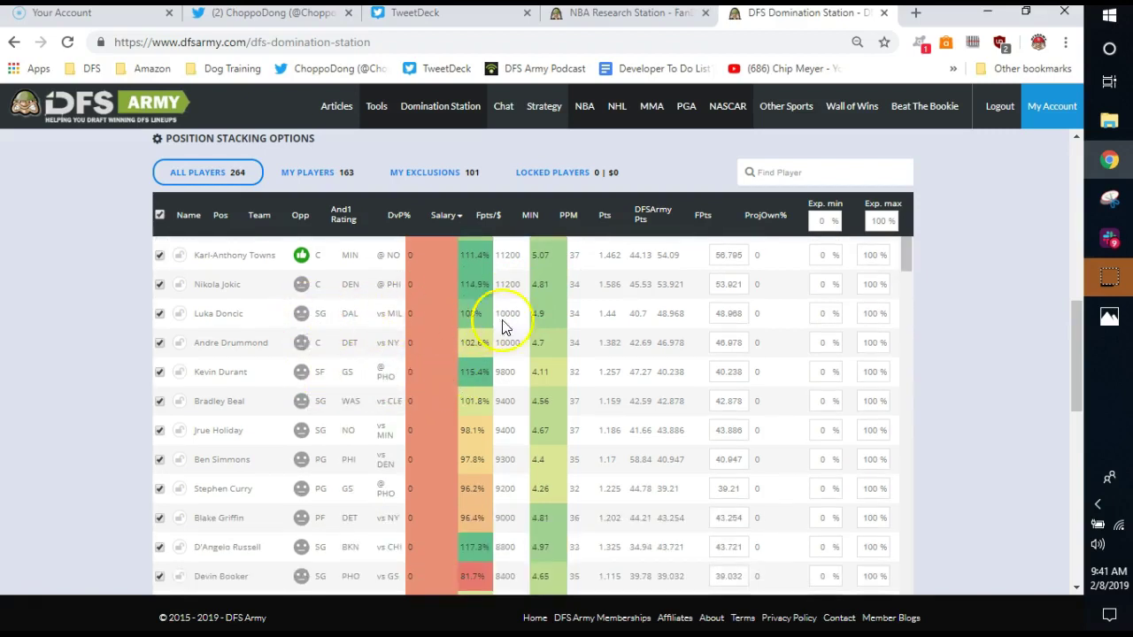
{"action": "mouse_move", "coordinate": [303, 342]}
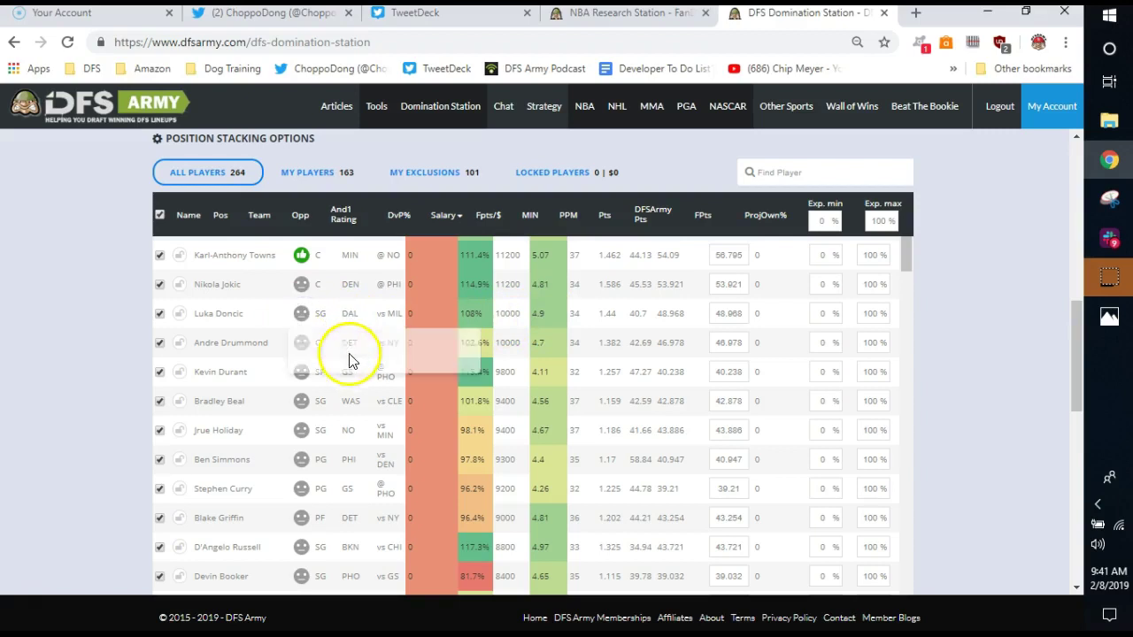
{"action": "left_click", "coordinate": [354, 354]}
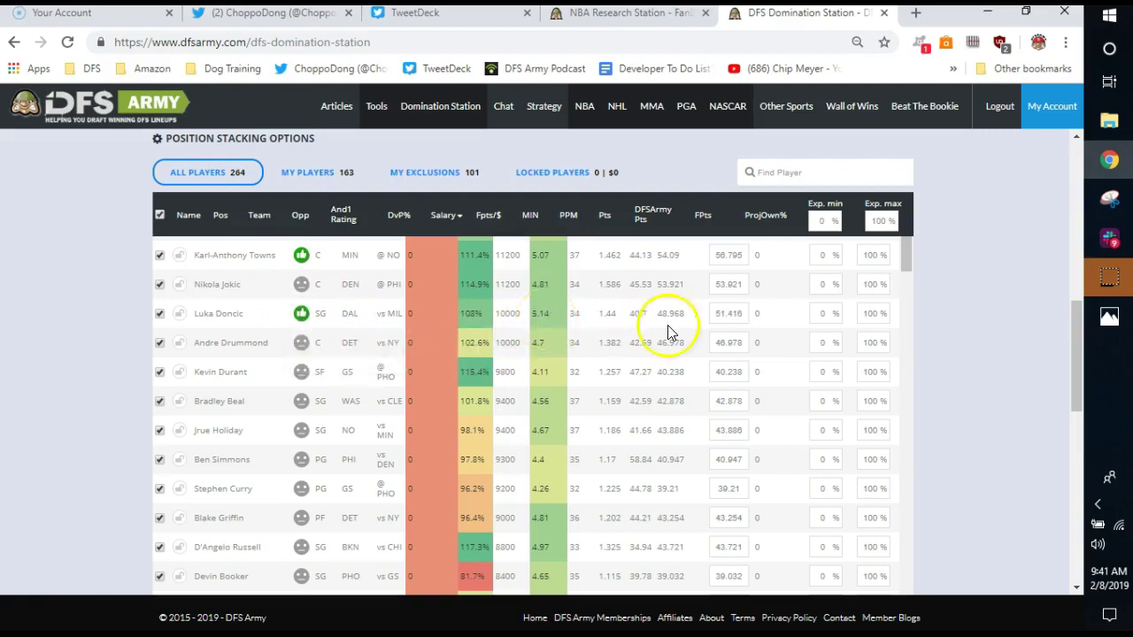
{"action": "left_click", "coordinate": [736, 314]}
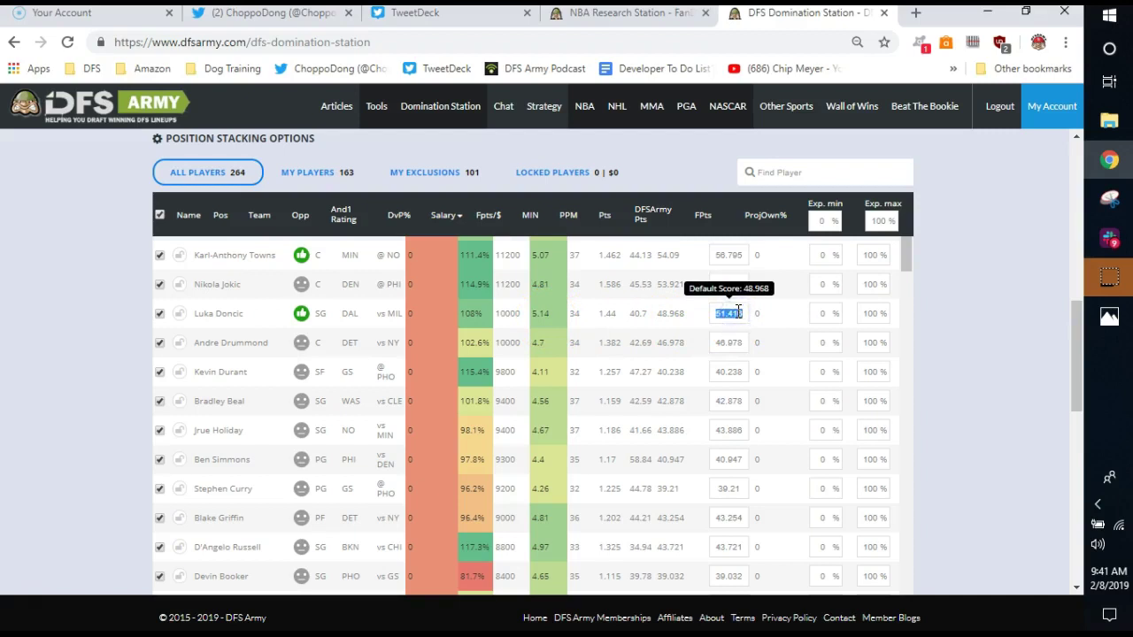
{"action": "left_click", "coordinate": [932, 309]}
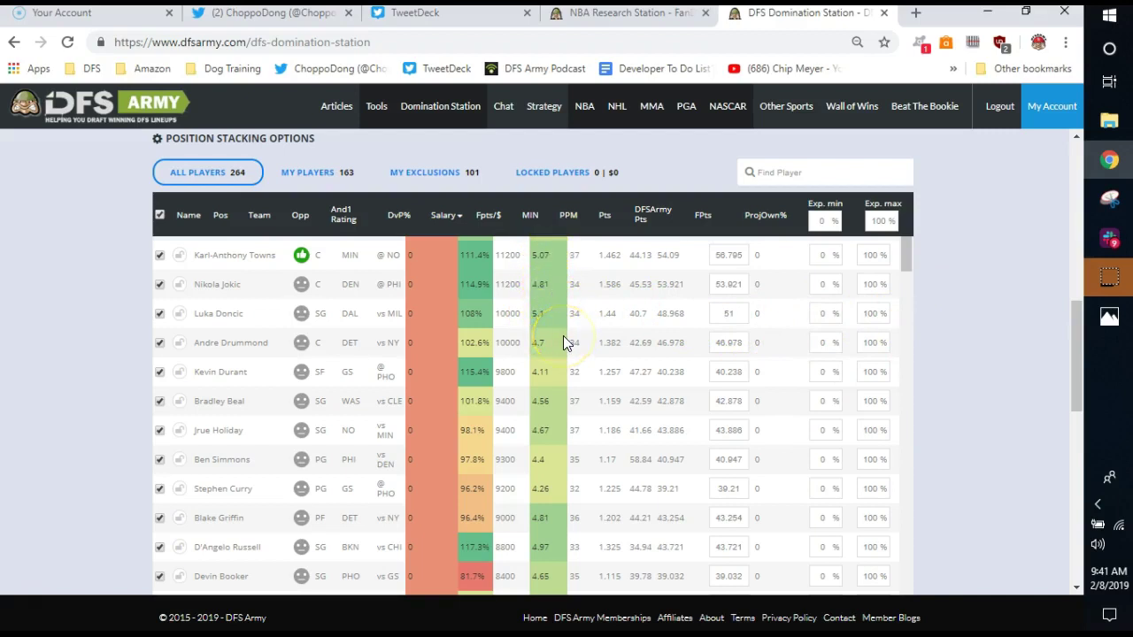
- Rate Andre Drummond as Love and set his FPts projection to 51
{"action": "left_click", "coordinate": [299, 344]}
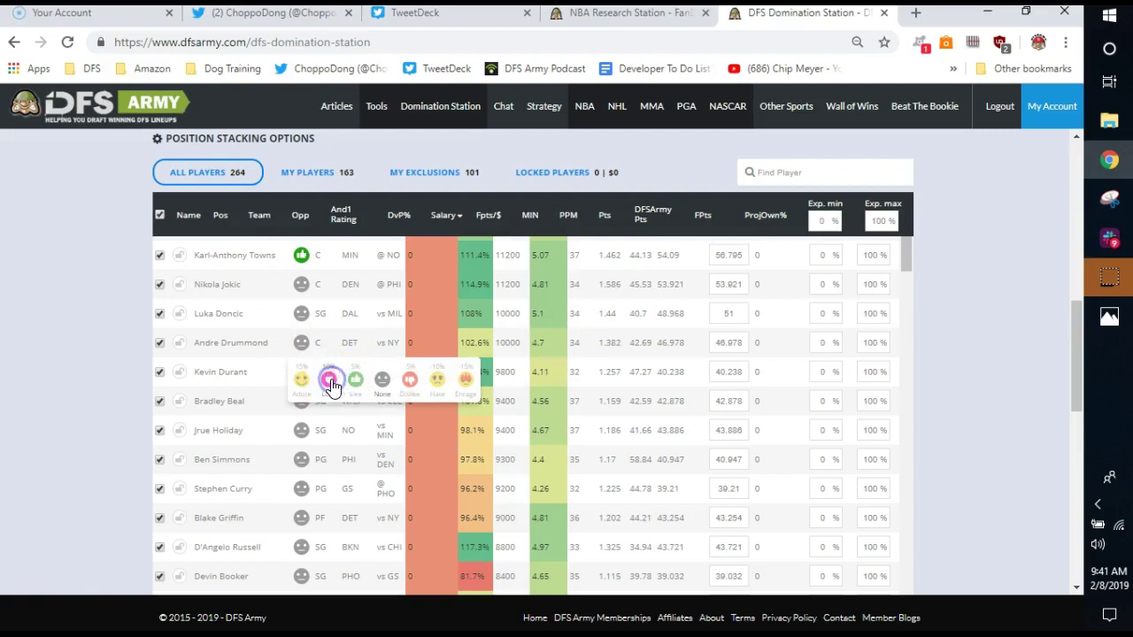
{"action": "left_click", "coordinate": [331, 384]}
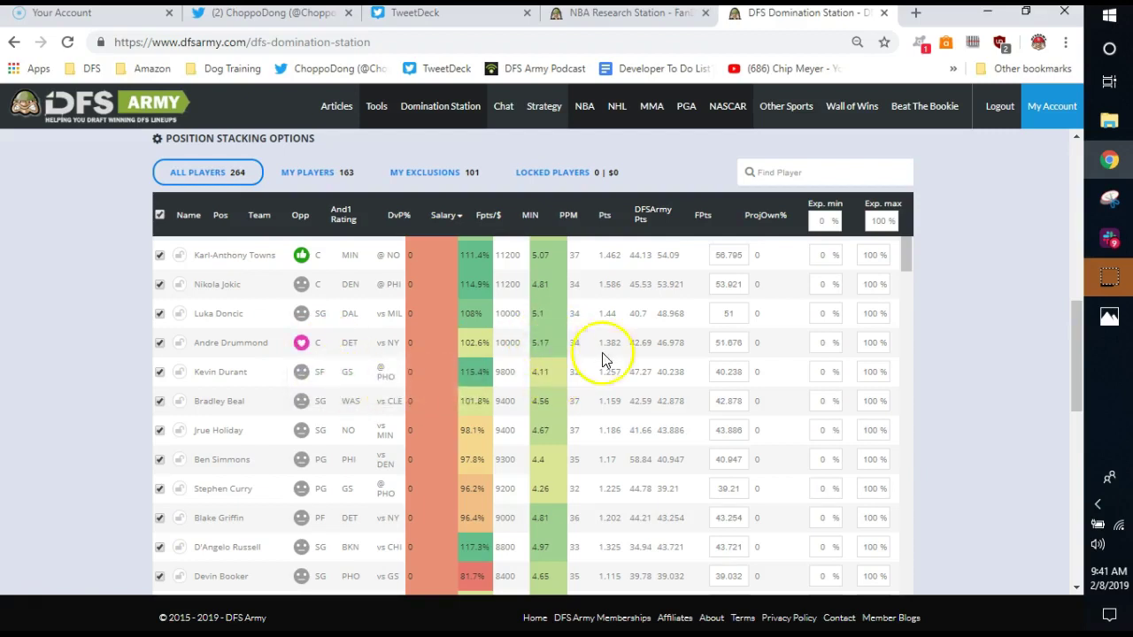
{"action": "left_click", "coordinate": [733, 344]}
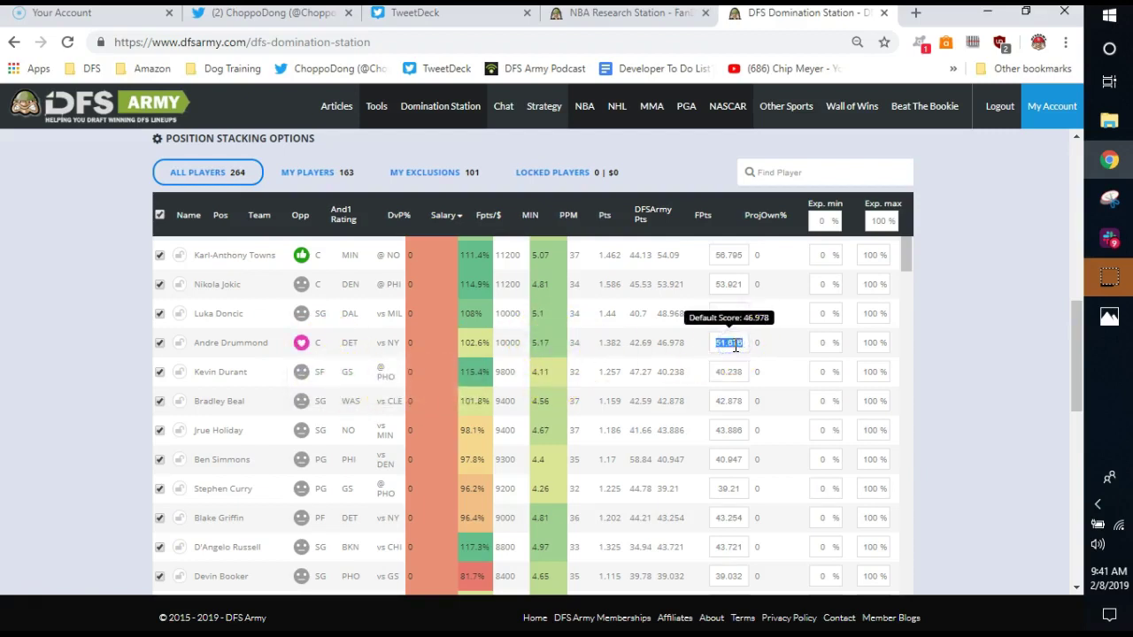
{"action": "type", "text": "51"}
{"action": "left_click", "coordinate": [978, 352]}
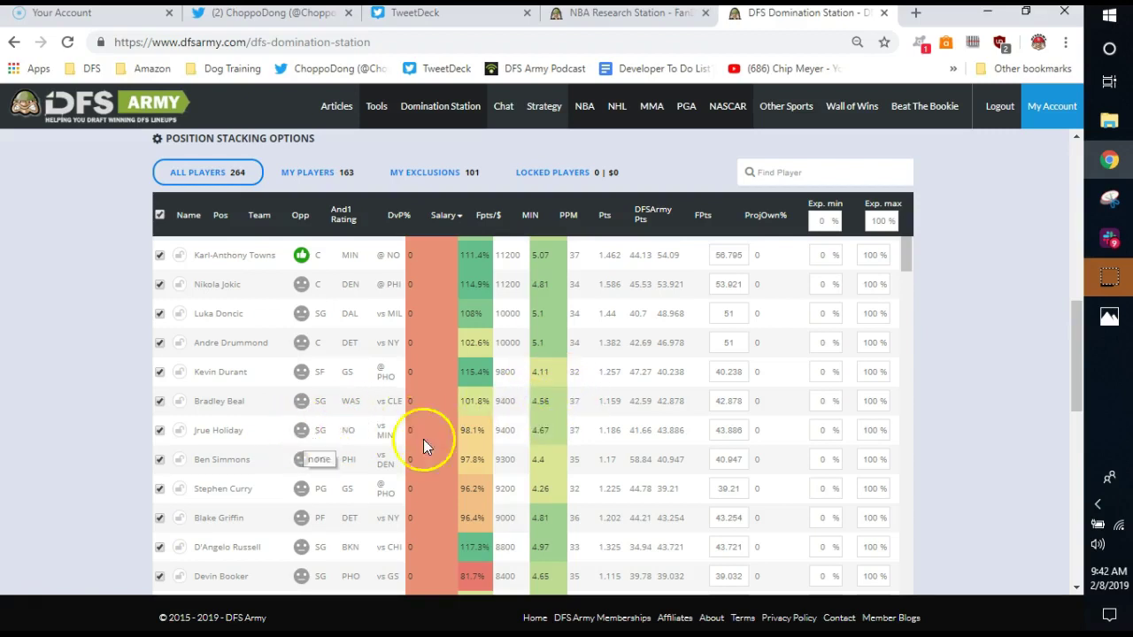
{"action": "left_click", "coordinate": [302, 435]}
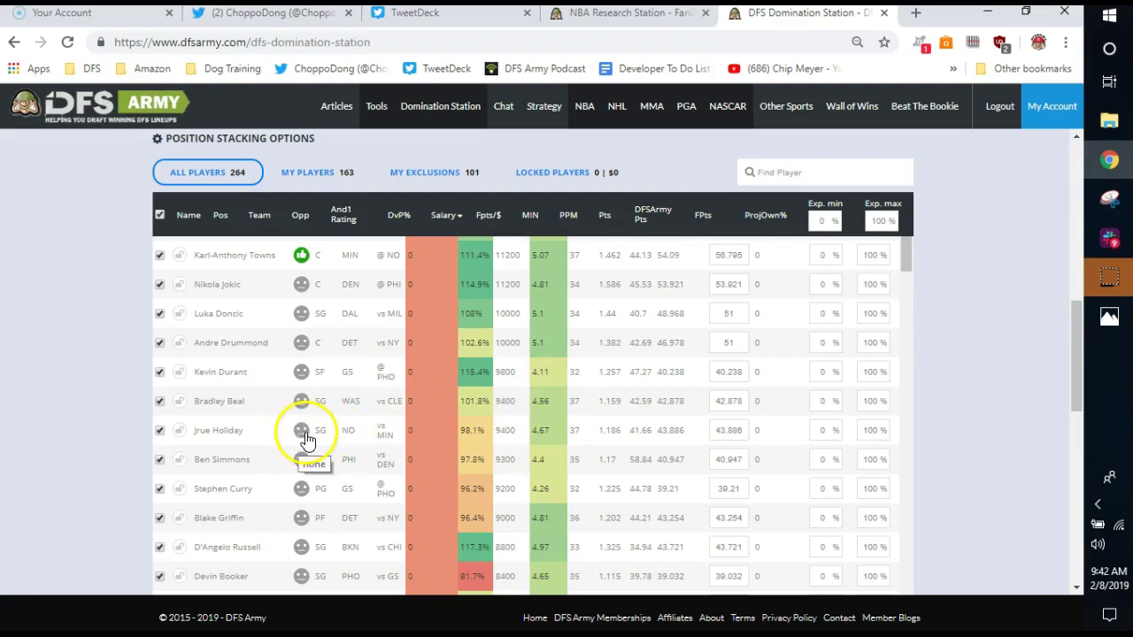
{"action": "scroll", "coordinate": [303, 435], "scroll_direction": "down", "scroll_amount": 1}
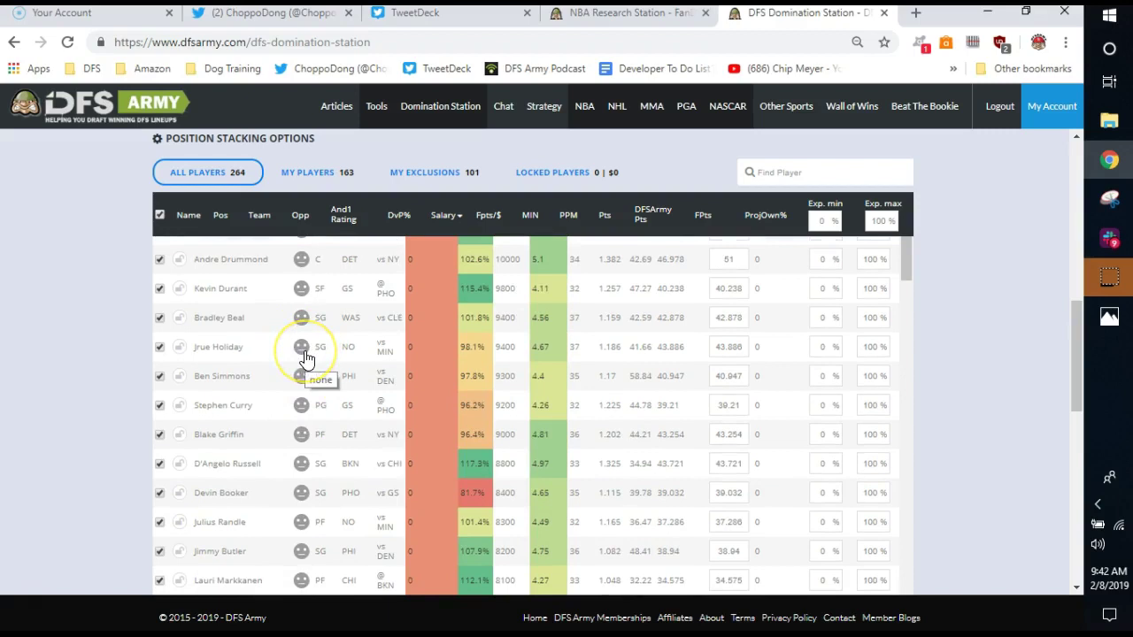
{"action": "left_click", "coordinate": [291, 383]}
{"action": "left_click", "coordinate": [296, 413]}
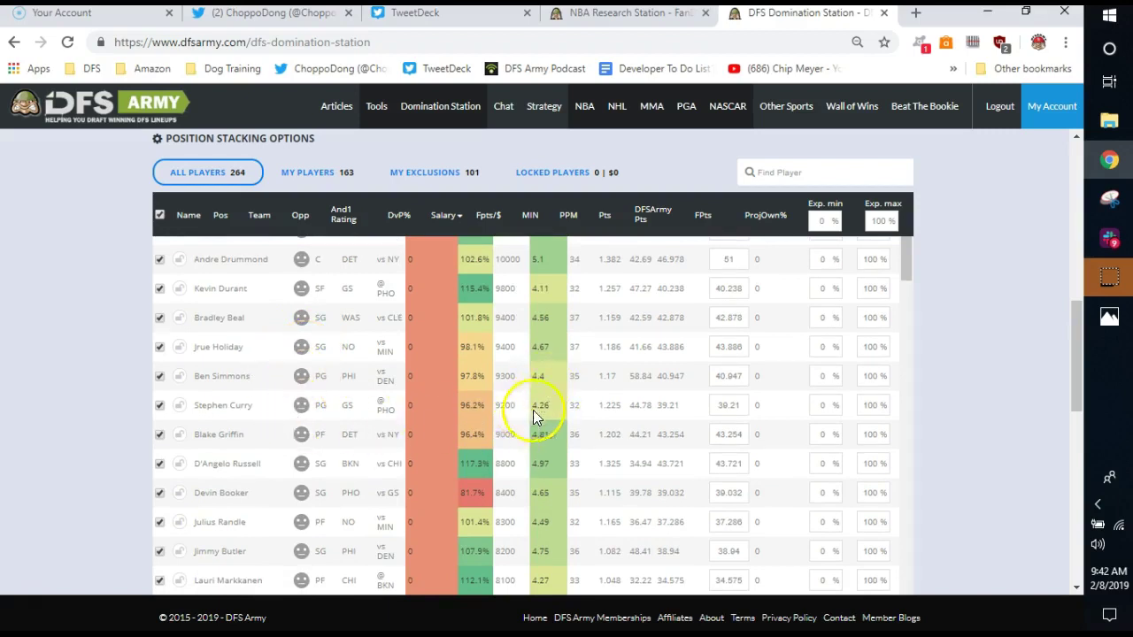
{"action": "left_click", "coordinate": [301, 436]}
{"action": "left_click", "coordinate": [409, 472]}
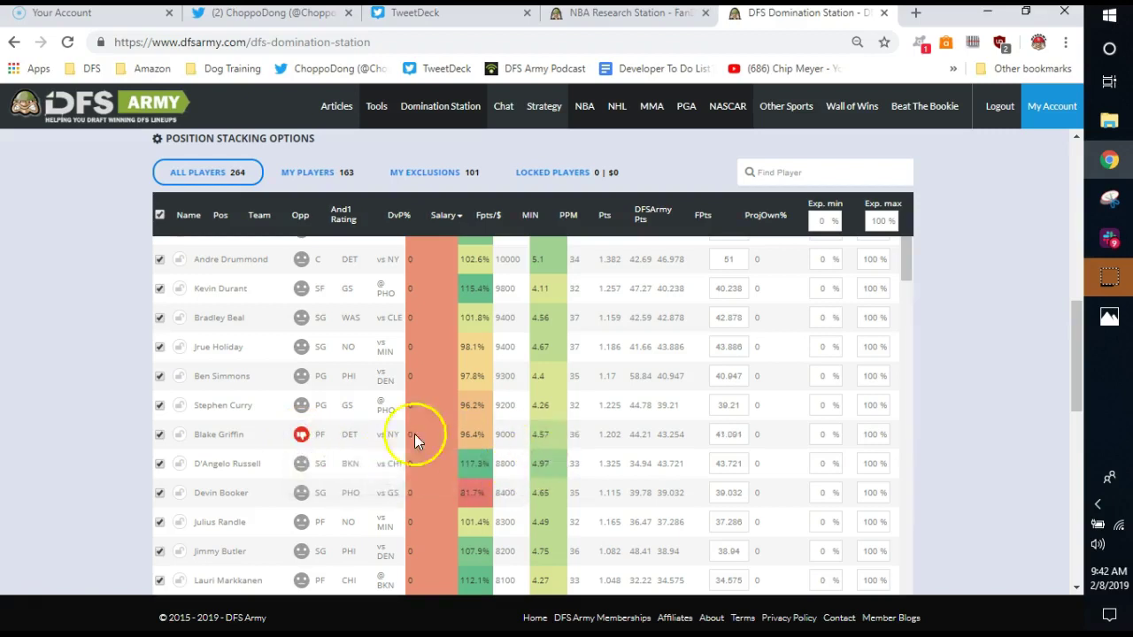
{"action": "left_click", "coordinate": [300, 435]}
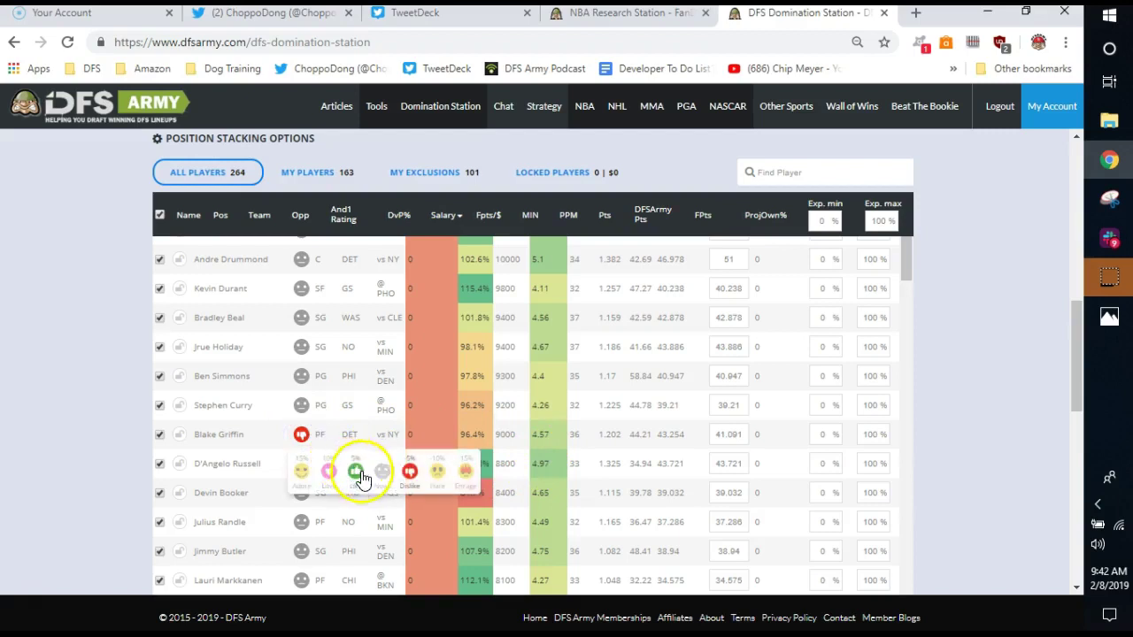
{"action": "left_click", "coordinate": [383, 472]}
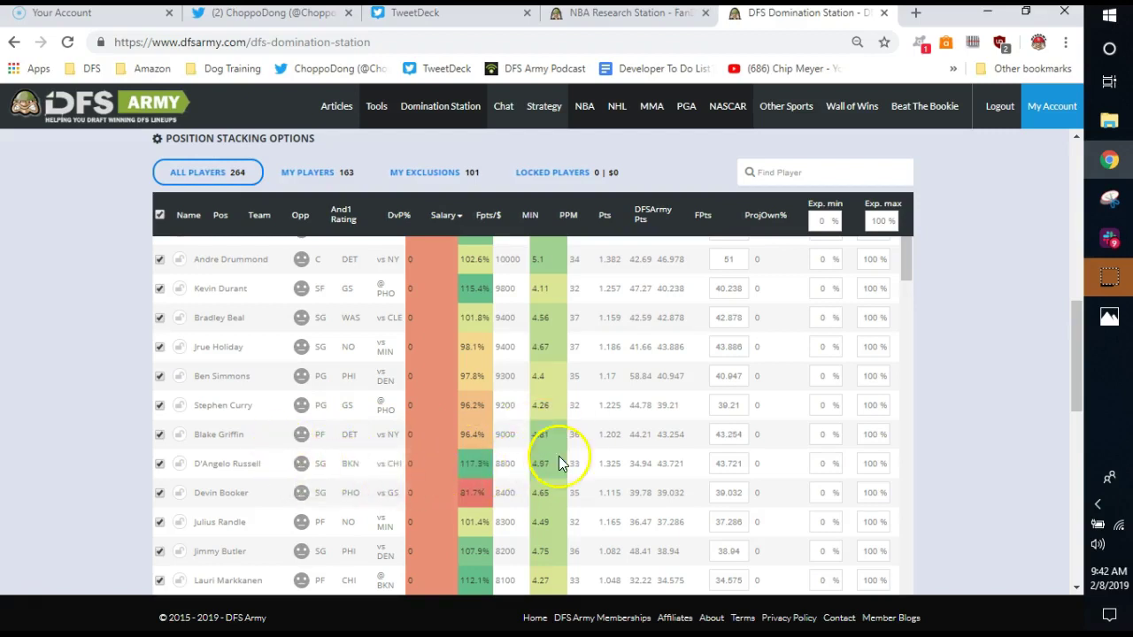
- Rate Lauri Markkanen as Adore (15%) and Hassan Whiteside as Like (5%) in the player pool
{"action": "scroll", "coordinate": [426, 446], "scroll_direction": "down", "scroll_amount": 2}
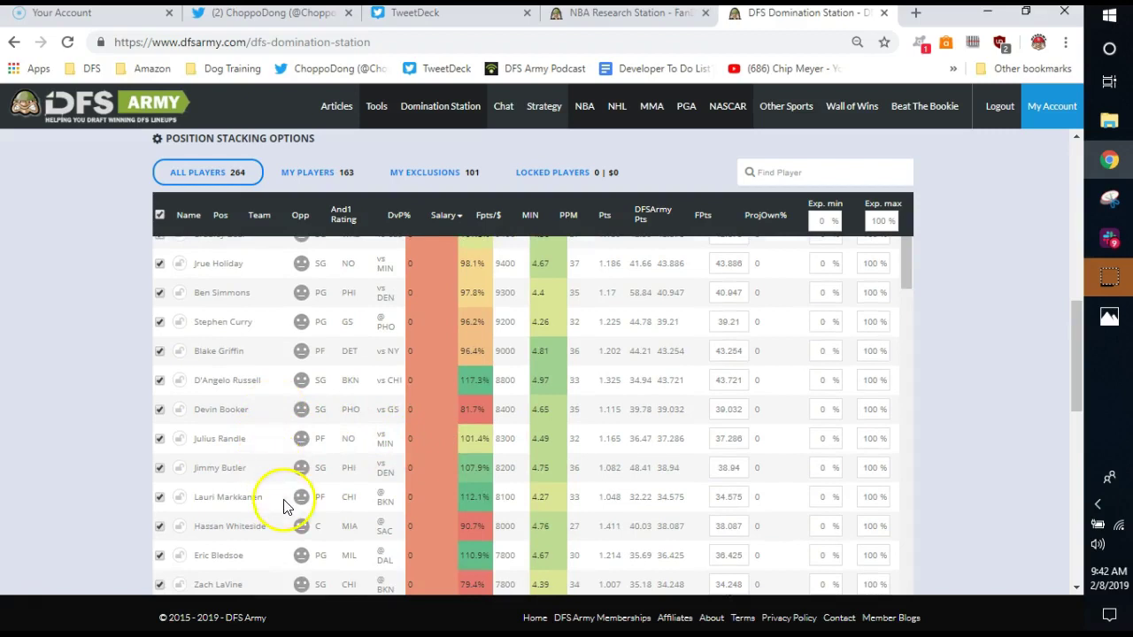
{"action": "left_click", "coordinate": [301, 526]}
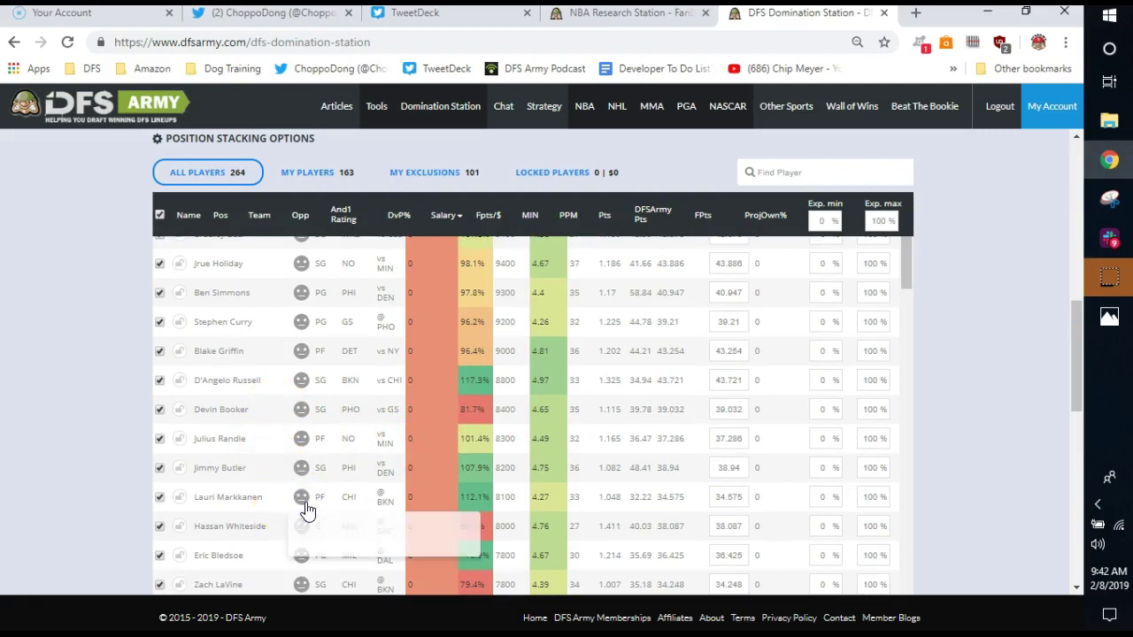
{"action": "left_click", "coordinate": [308, 537]}
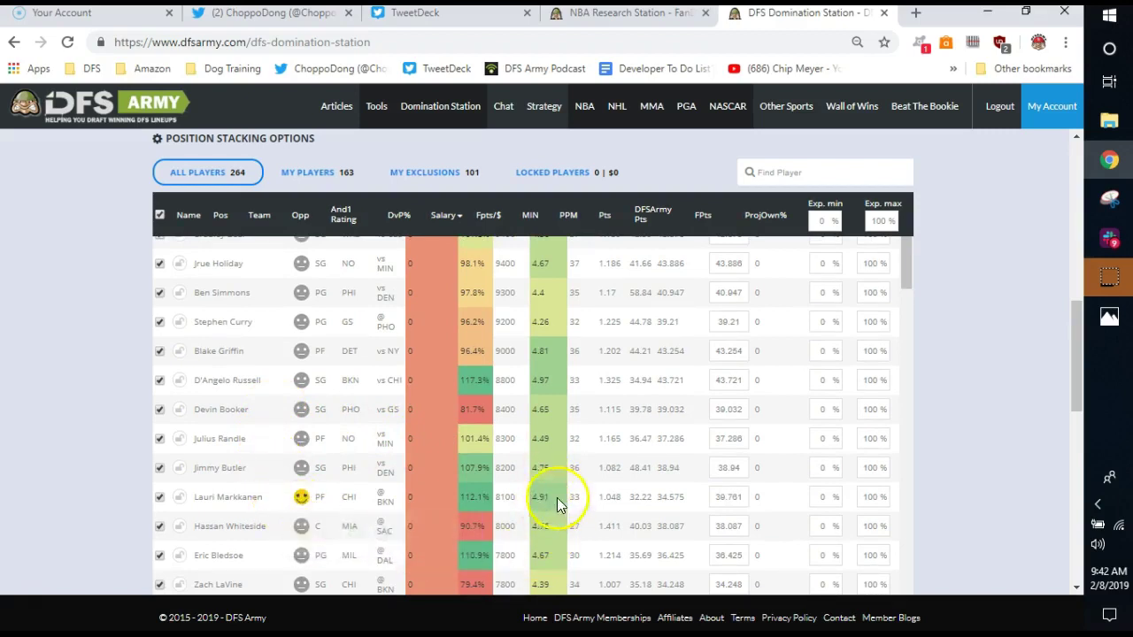
{"action": "scroll", "coordinate": [342, 473], "scroll_direction": "down", "scroll_amount": 1}
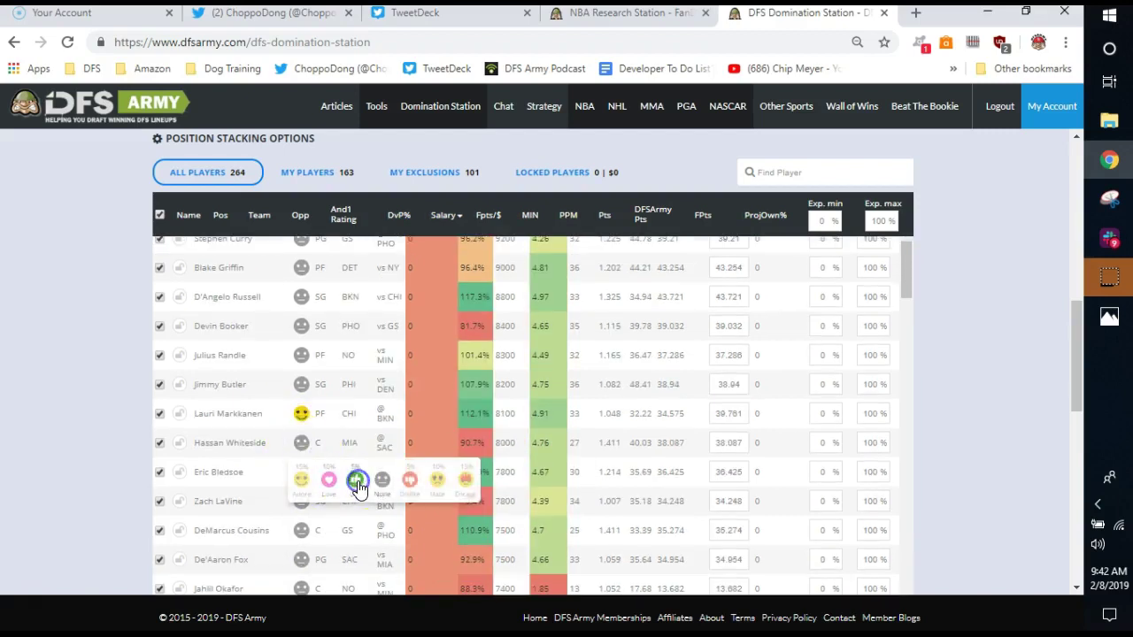
{"action": "left_click", "coordinate": [357, 478]}
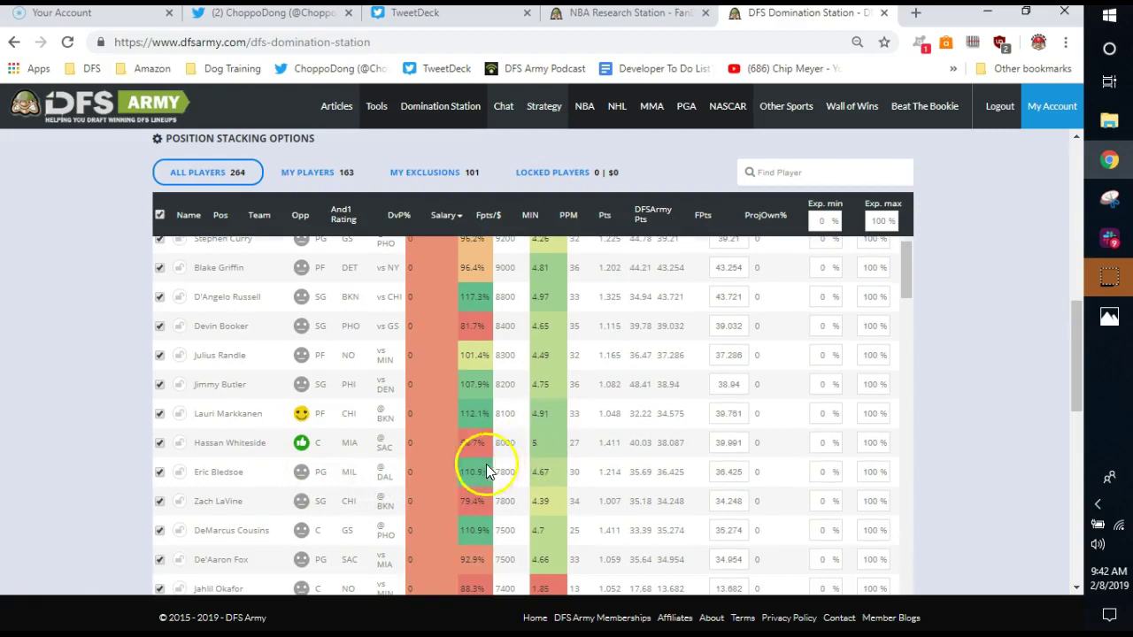
- Rate Zach LaVine as Adore (15%) and Eric Bledsoe as Love (10%)
{"action": "scroll", "coordinate": [286, 494], "scroll_direction": "up", "scroll_amount": 4}
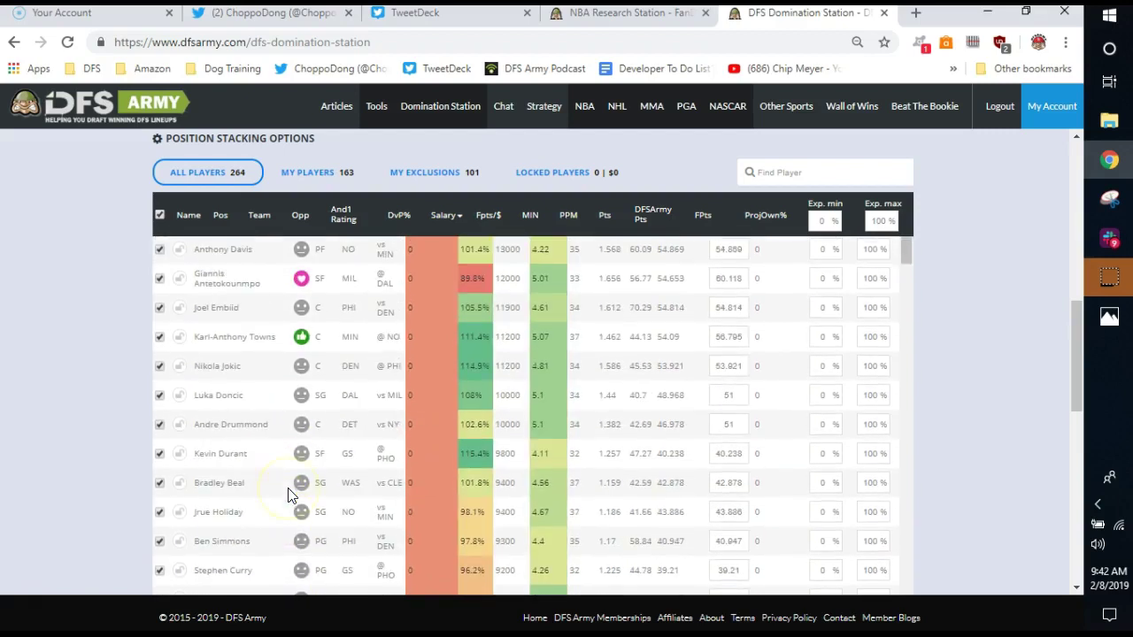
{"action": "scroll", "coordinate": [301, 468], "scroll_direction": "down", "scroll_amount": 5}
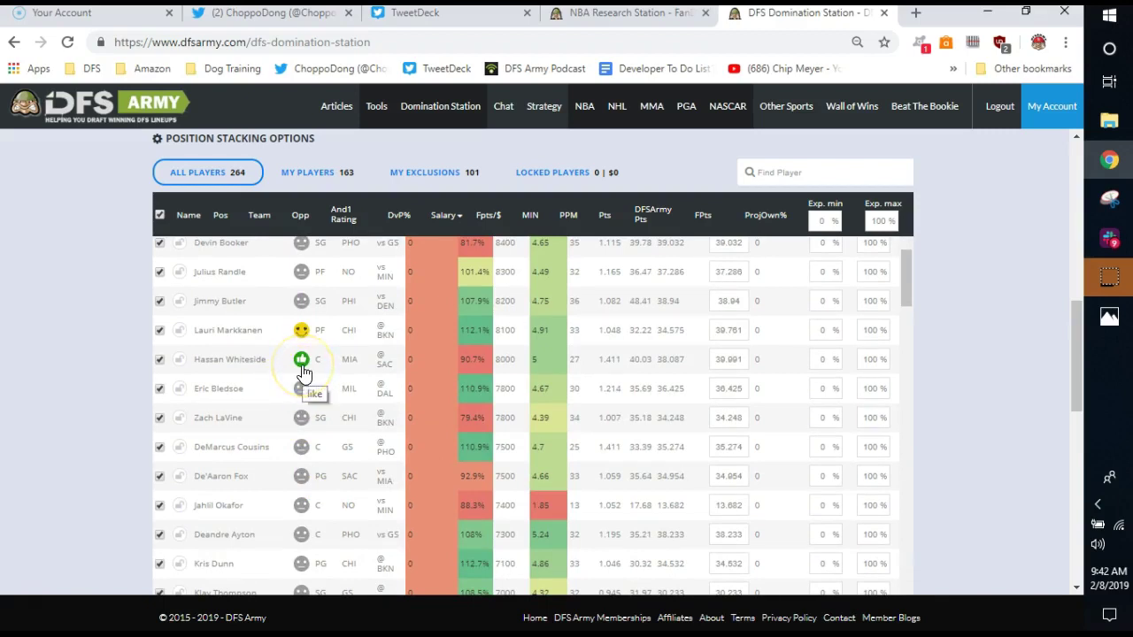
{"action": "left_click", "coordinate": [300, 417]}
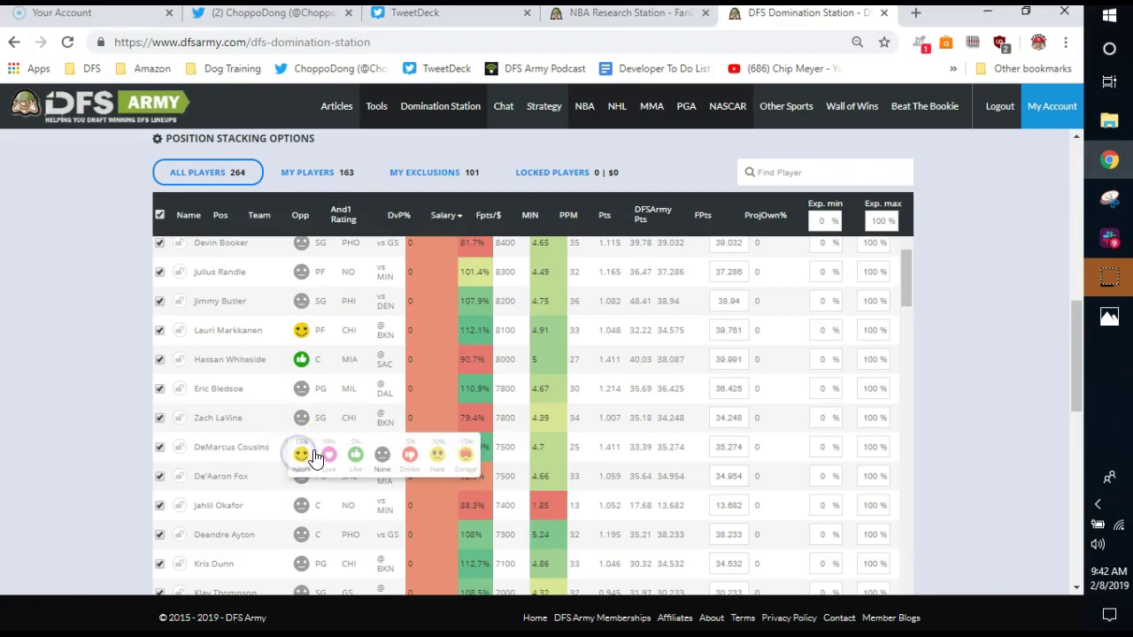
{"action": "left_click", "coordinate": [301, 454]}
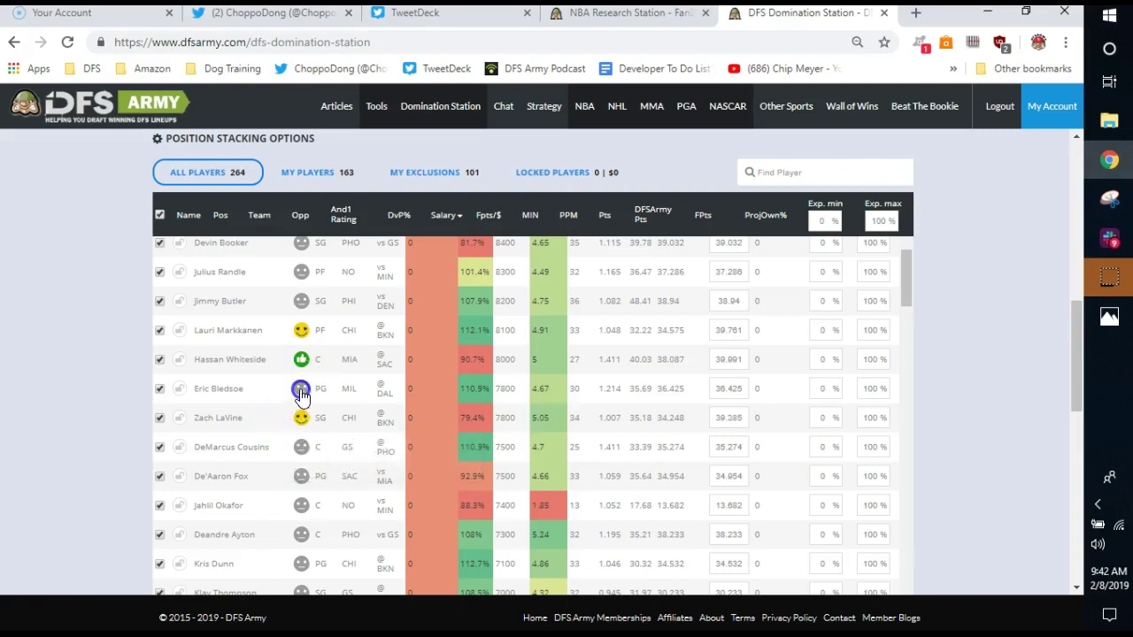
{"action": "left_click", "coordinate": [303, 420]}
{"action": "left_click", "coordinate": [323, 430]}
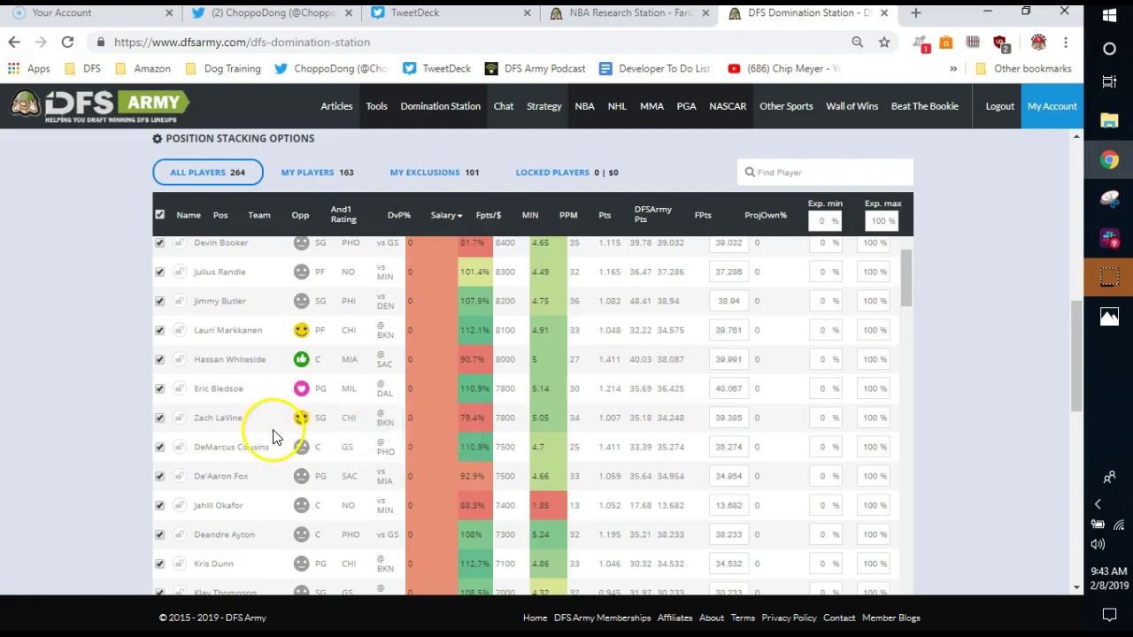
- Rate Deandre Ayton as Hate (-10%) and Kris Dunn as Like (5%)
{"action": "scroll", "coordinate": [287, 461], "scroll_direction": "down", "scroll_amount": 1}
{"action": "scroll", "coordinate": [288, 460], "scroll_direction": "down", "scroll_amount": 1}
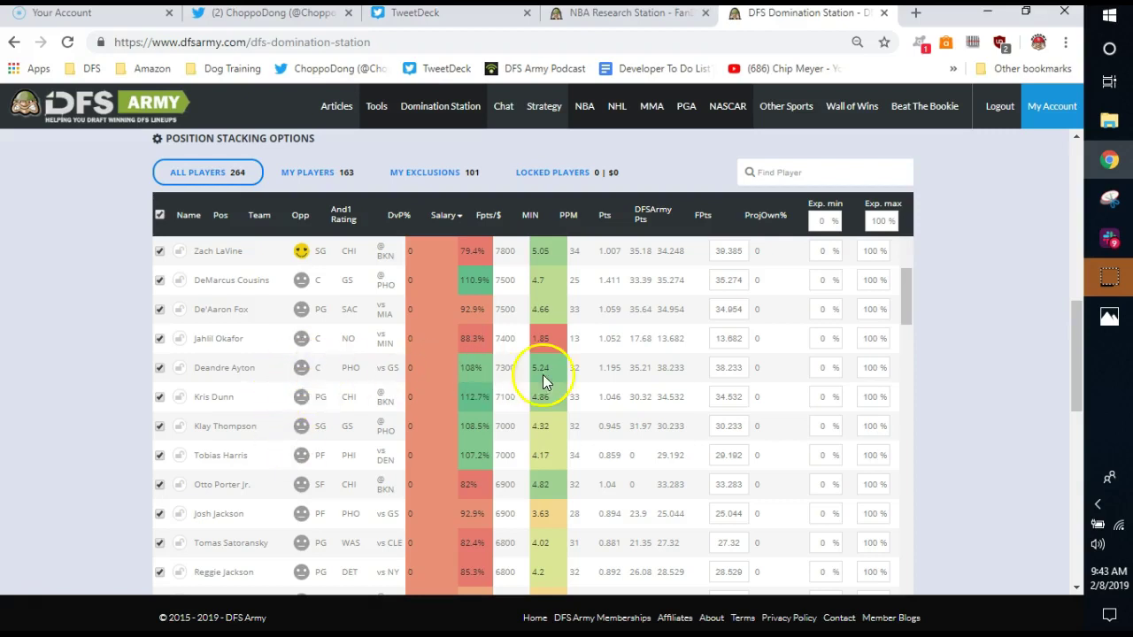
{"action": "left_click", "coordinate": [304, 378]}
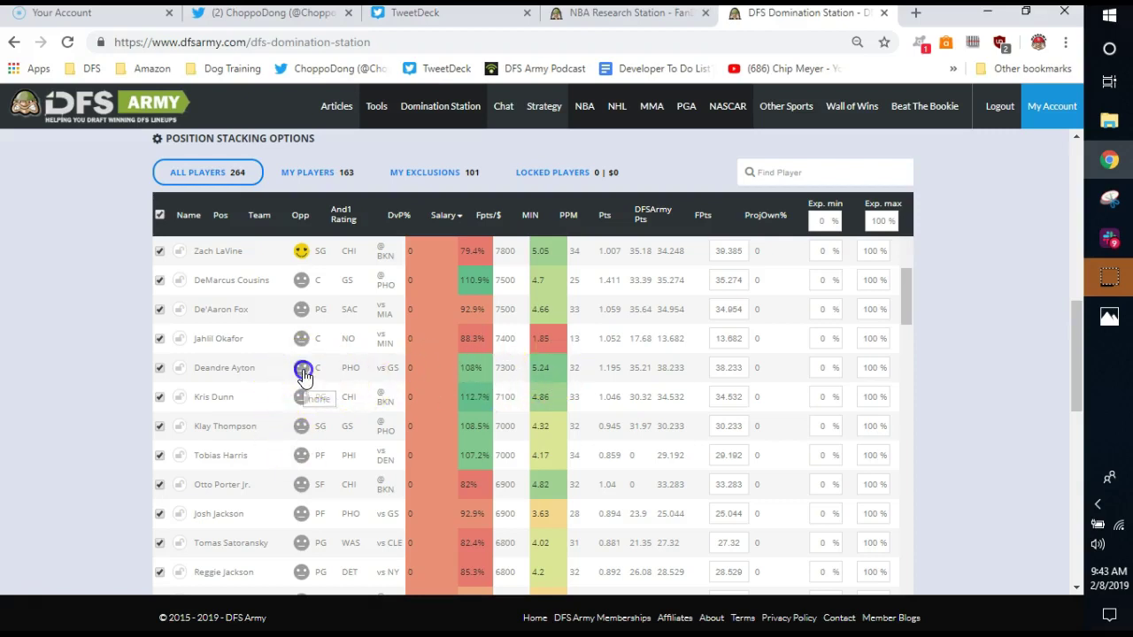
{"action": "mouse_move", "coordinate": [303, 376]}
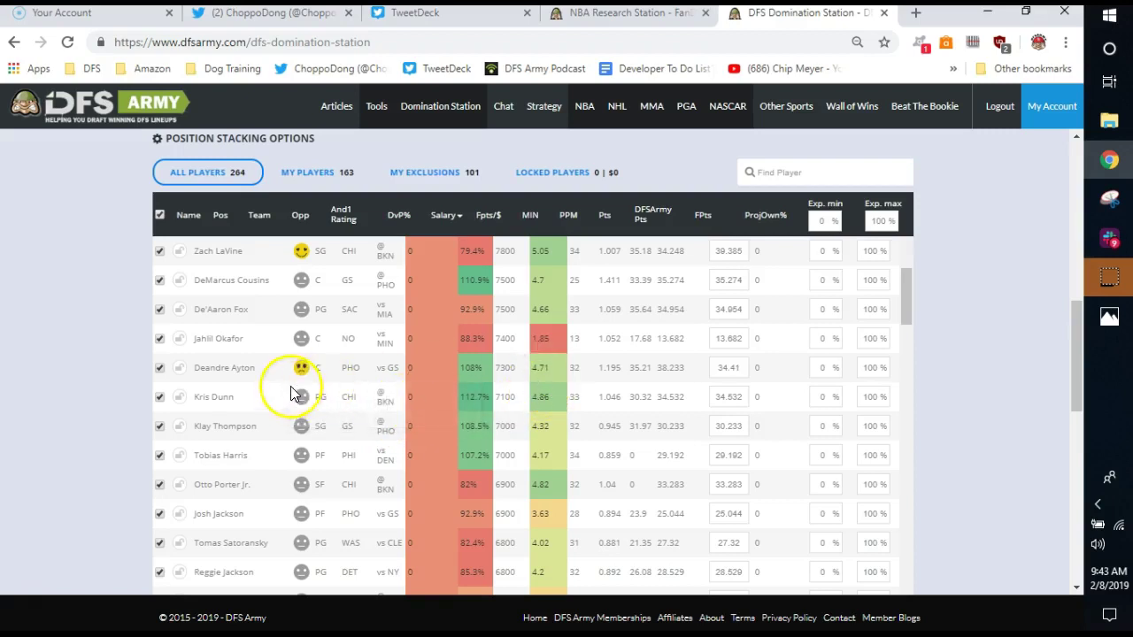
{"action": "left_click", "coordinate": [556, 390]}
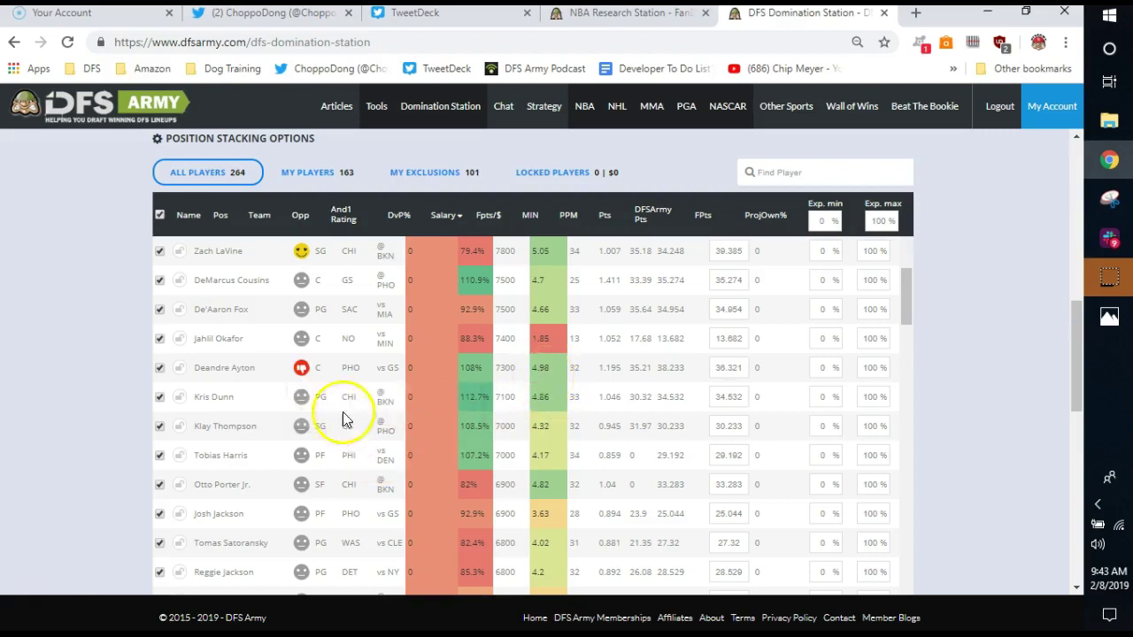
{"action": "mouse_move", "coordinate": [301, 370]}
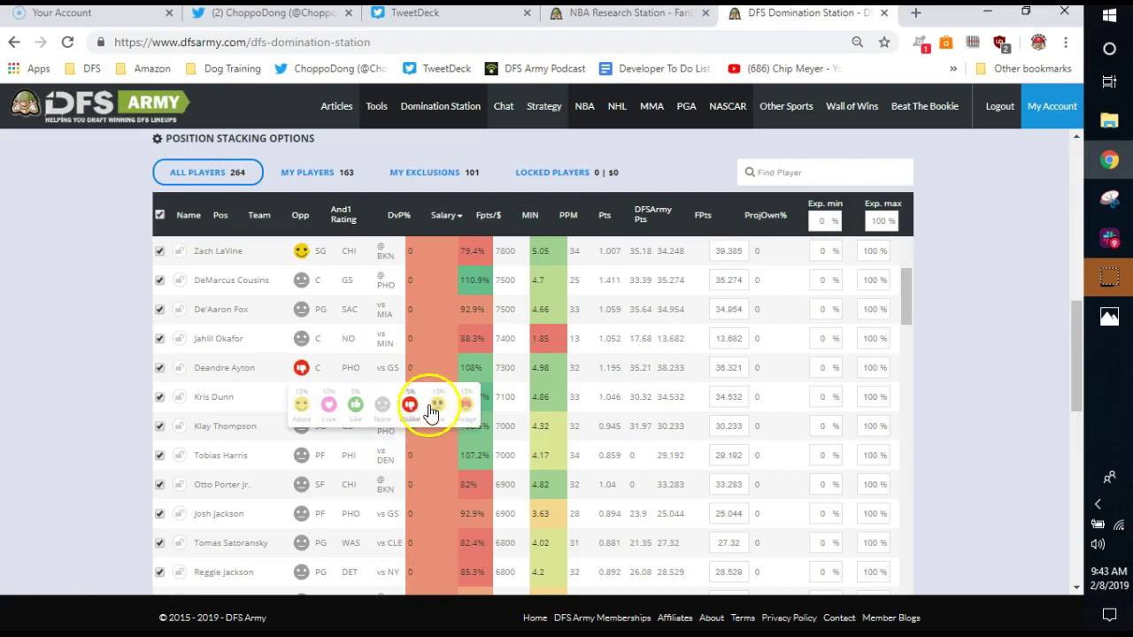
{"action": "left_click", "coordinate": [423, 432]}
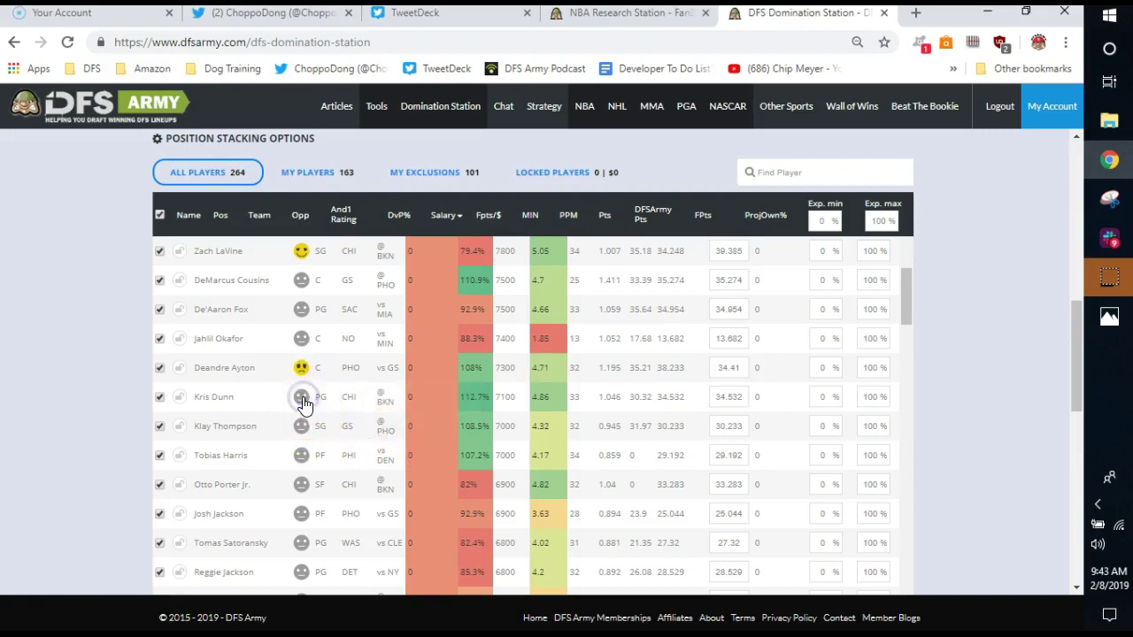
{"action": "mouse_move", "coordinate": [304, 405]}
{"action": "left_click", "coordinate": [384, 435]}
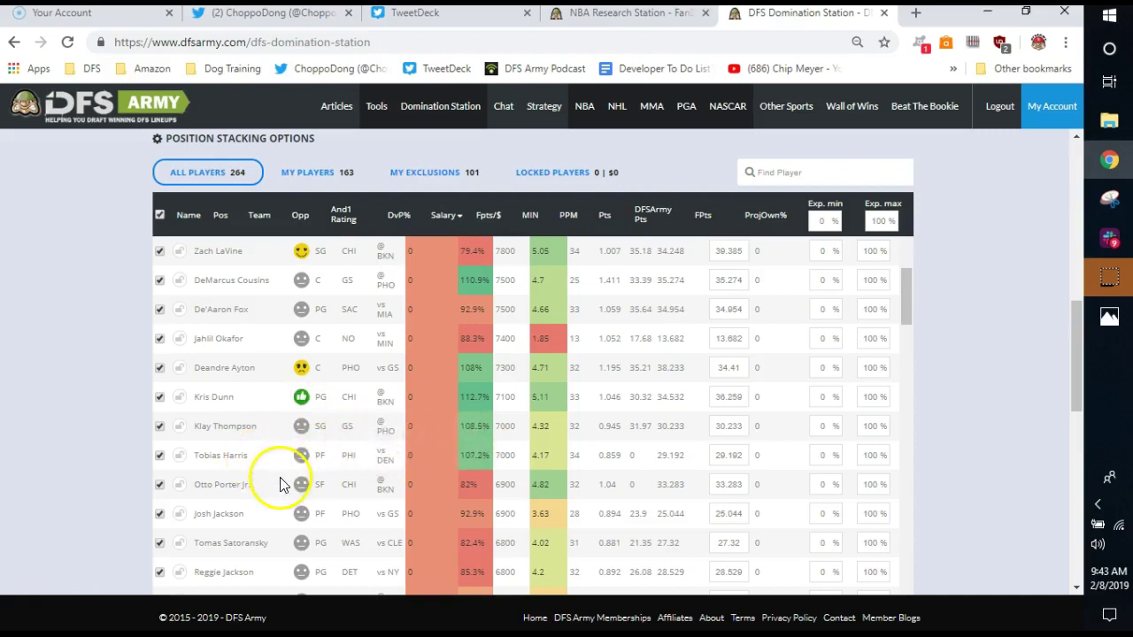
- Rate Dennis Smith Jr. as Dislike (-5%) and Bobby Portis as Love (10%)
{"action": "scroll", "coordinate": [279, 484], "scroll_direction": "down", "scroll_amount": 2}
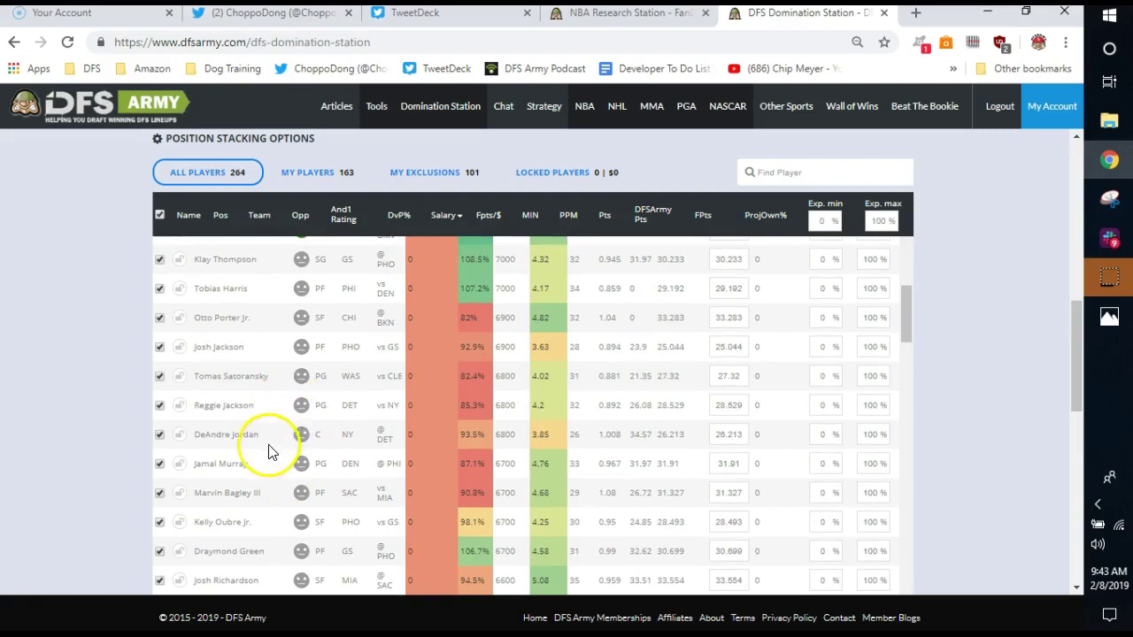
{"action": "scroll", "coordinate": [270, 447], "scroll_direction": "down", "scroll_amount": 1}
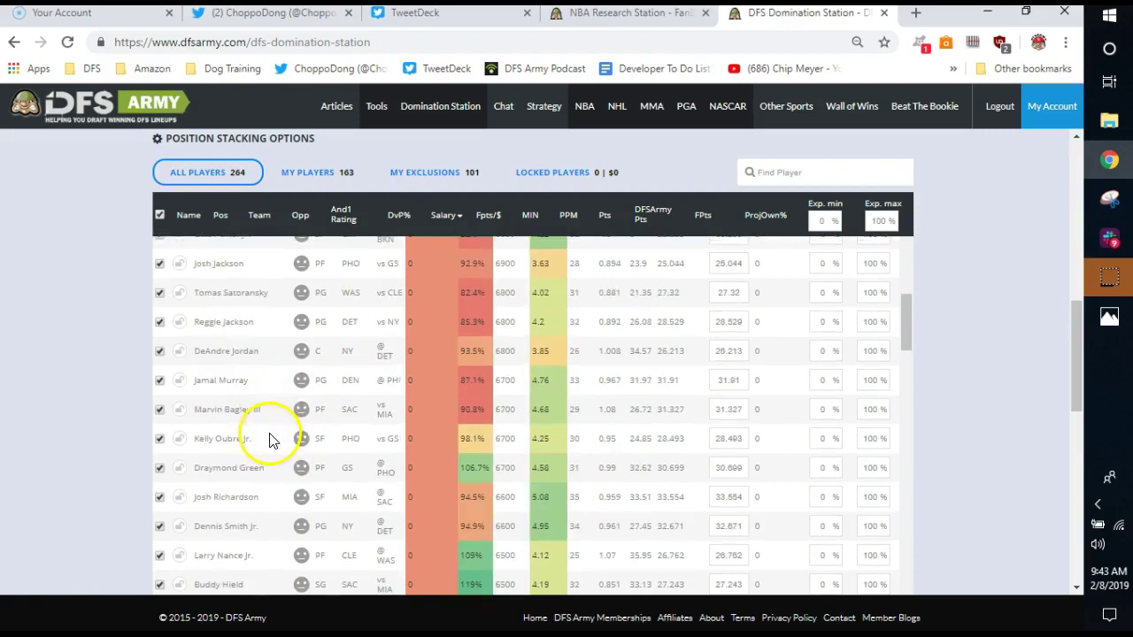
{"action": "scroll", "coordinate": [271, 447], "scroll_direction": "down", "scroll_amount": 1}
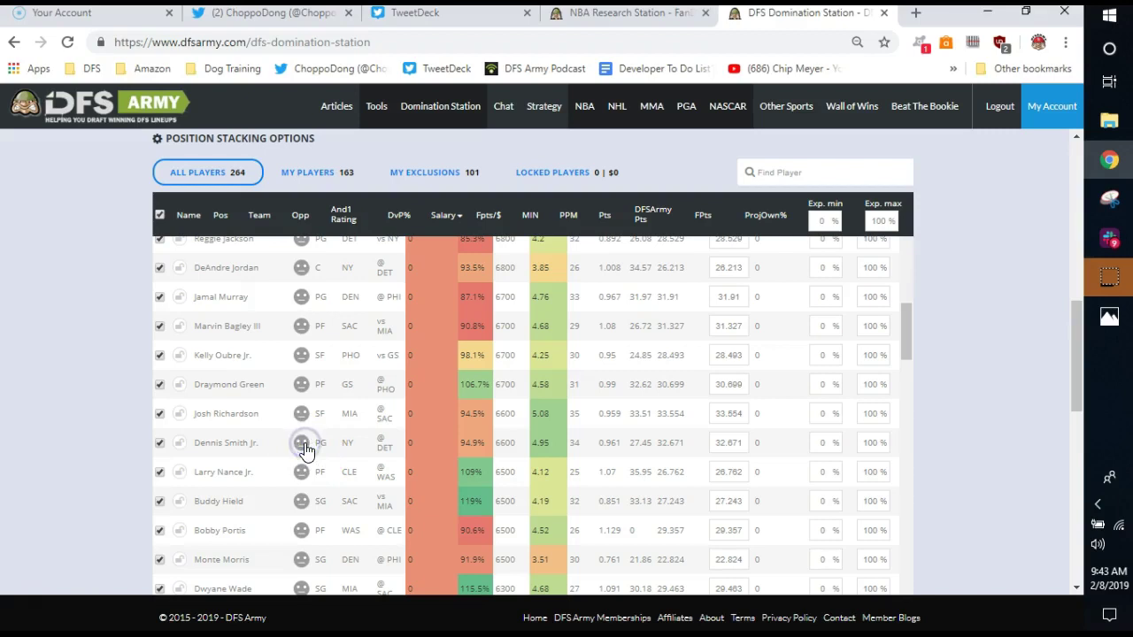
{"action": "mouse_move", "coordinate": [306, 449]}
{"action": "left_click", "coordinate": [409, 480]}
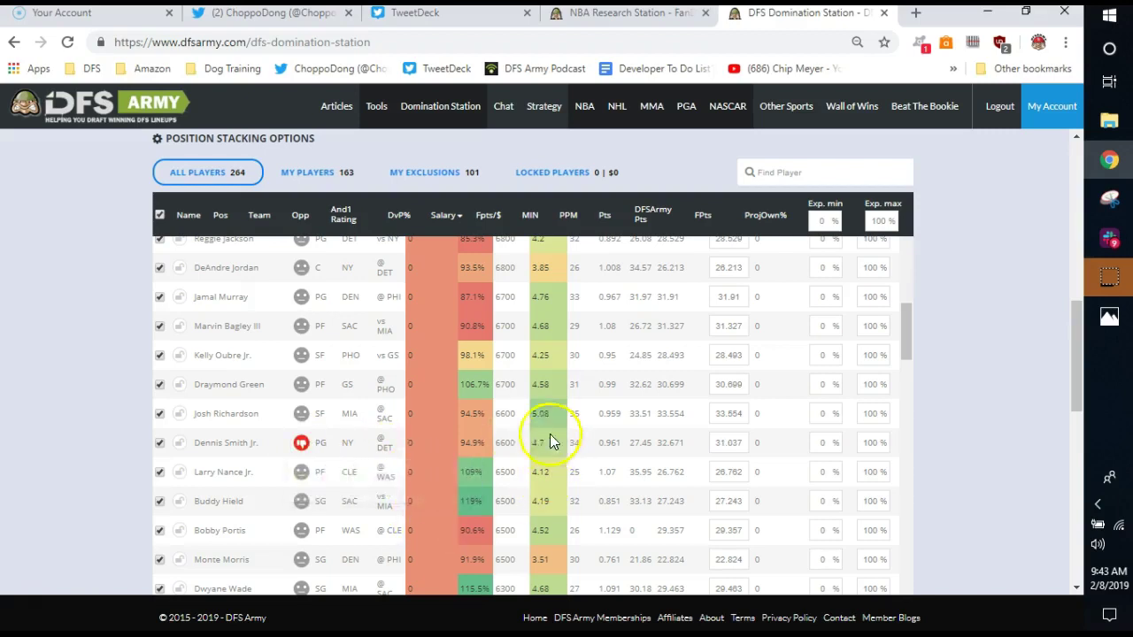
{"action": "scroll", "coordinate": [274, 493], "scroll_direction": "down", "scroll_amount": 1}
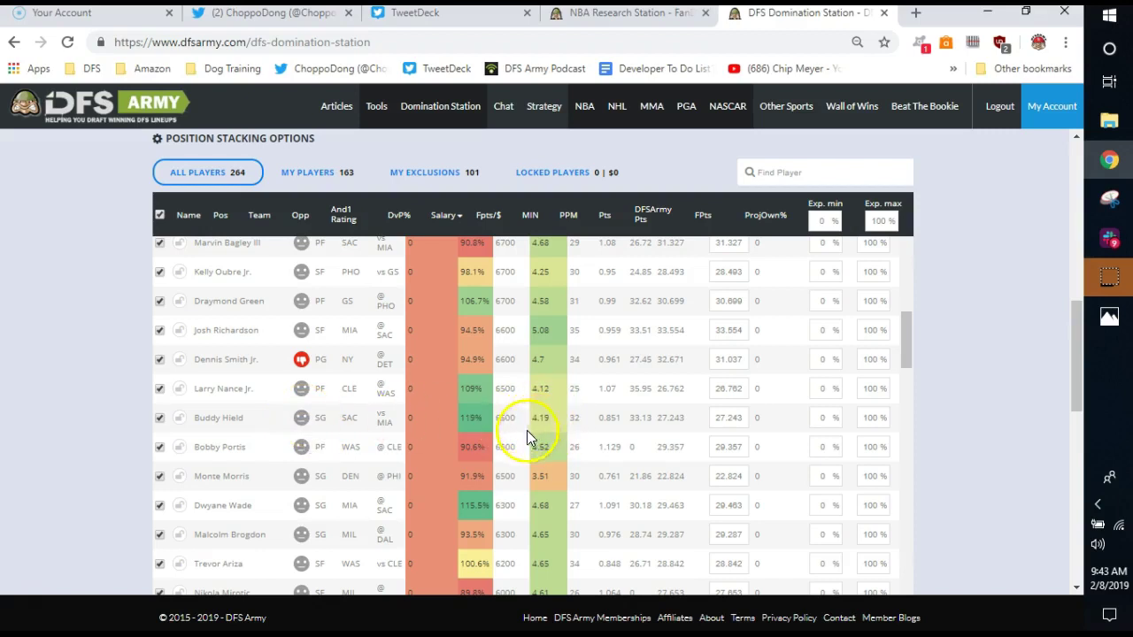
{"action": "left_click", "coordinate": [303, 450]}
{"action": "left_click", "coordinate": [329, 484]}
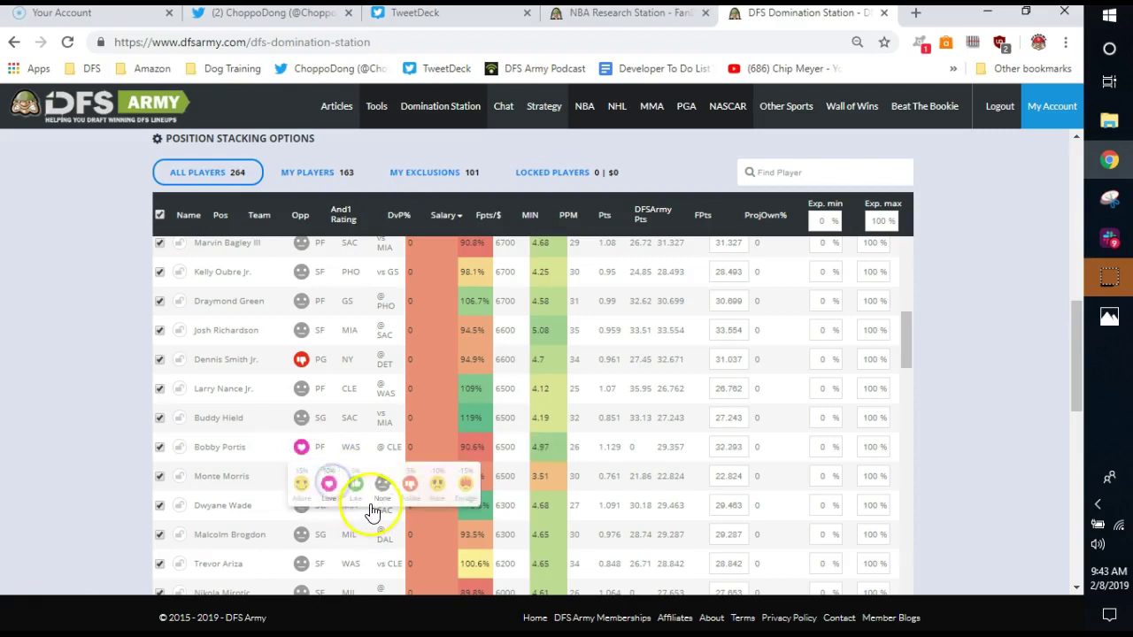
- Rate Jarrett Allen as Hate (-10%) and Andrew Wiggins as Like (5%)
{"action": "scroll", "coordinate": [374, 510], "scroll_direction": "down", "scroll_amount": 1}
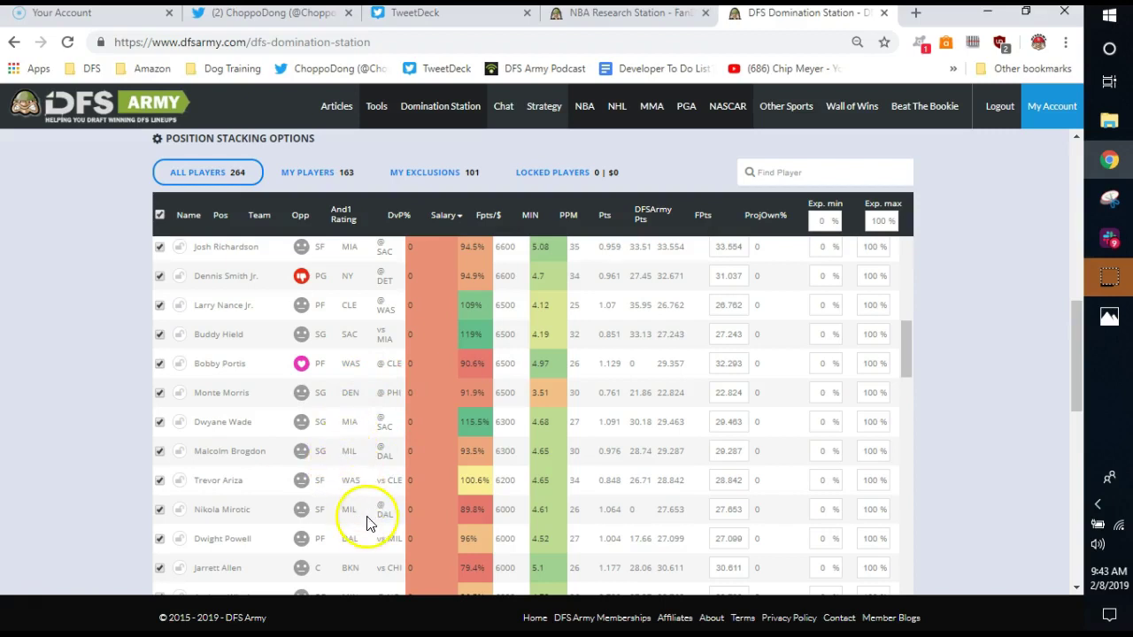
{"action": "scroll", "coordinate": [377, 542], "scroll_direction": "down", "scroll_amount": 1}
{"action": "scroll", "coordinate": [379, 542], "scroll_direction": "down", "scroll_amount": 1}
{"action": "left_click", "coordinate": [303, 402]}
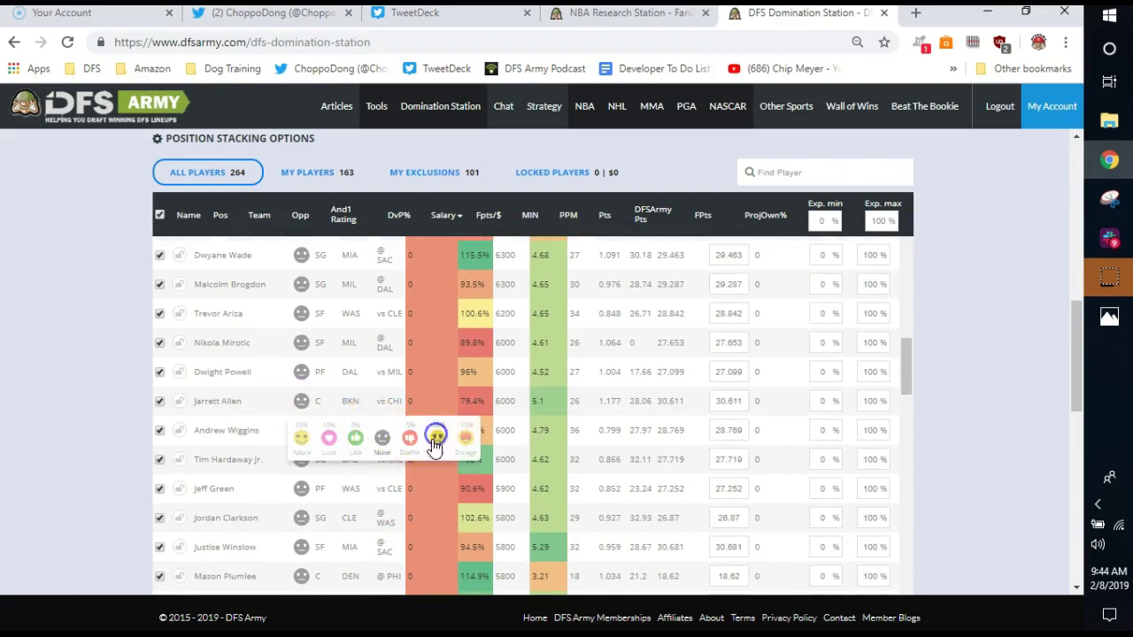
{"action": "left_click", "coordinate": [437, 436]}
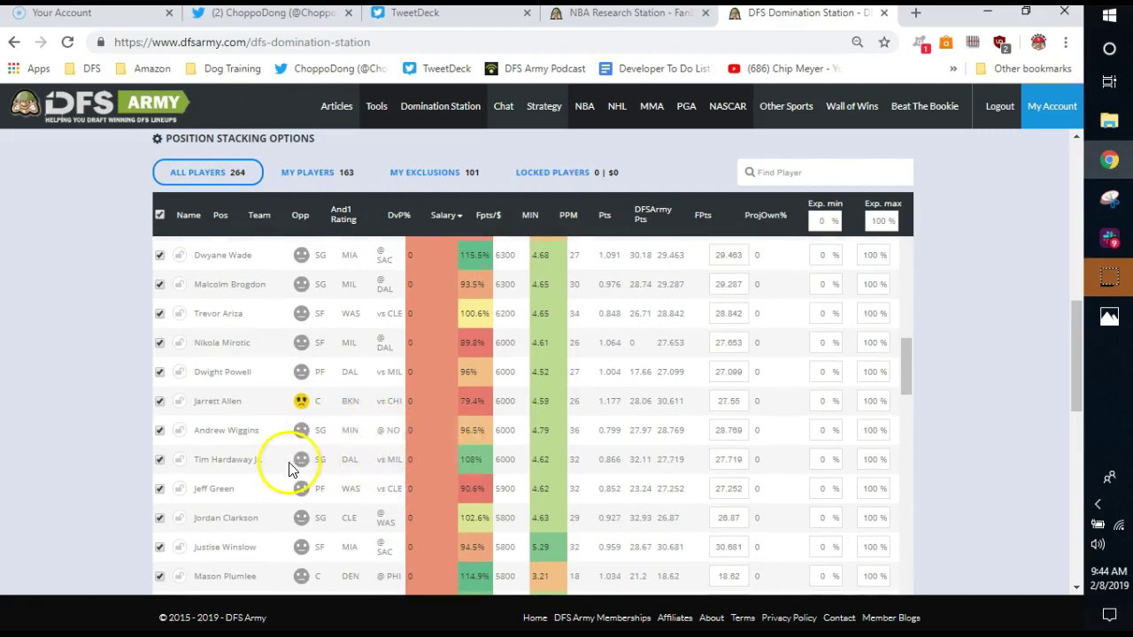
{"action": "scroll", "coordinate": [296, 467], "scroll_direction": "down", "scroll_amount": 1}
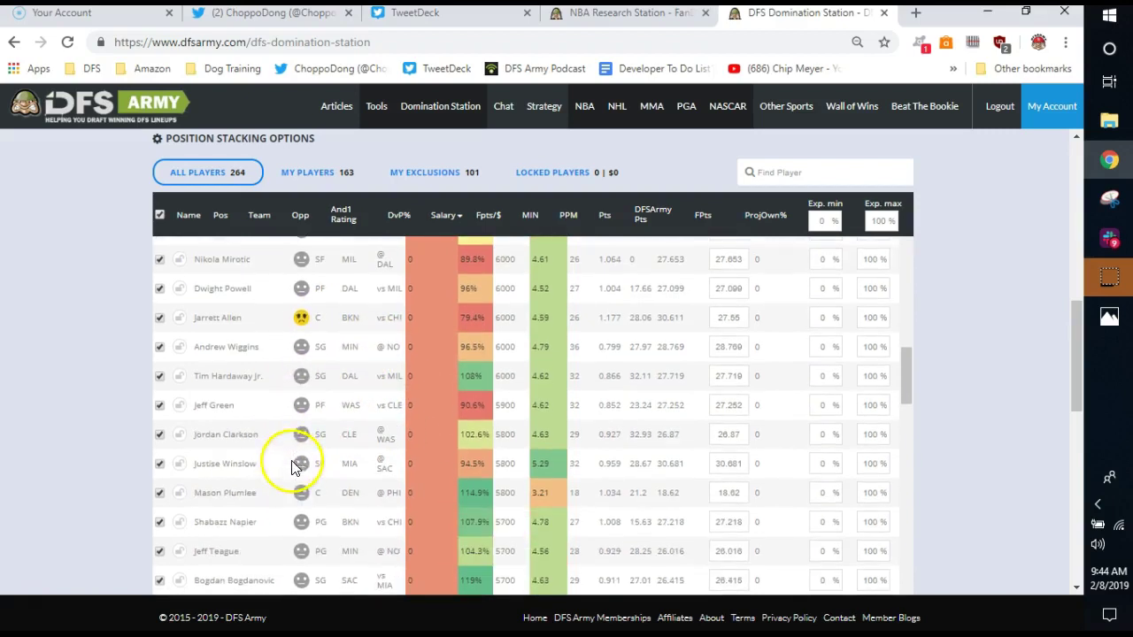
{"action": "left_click", "coordinate": [301, 349]}
{"action": "left_click", "coordinate": [356, 394]}
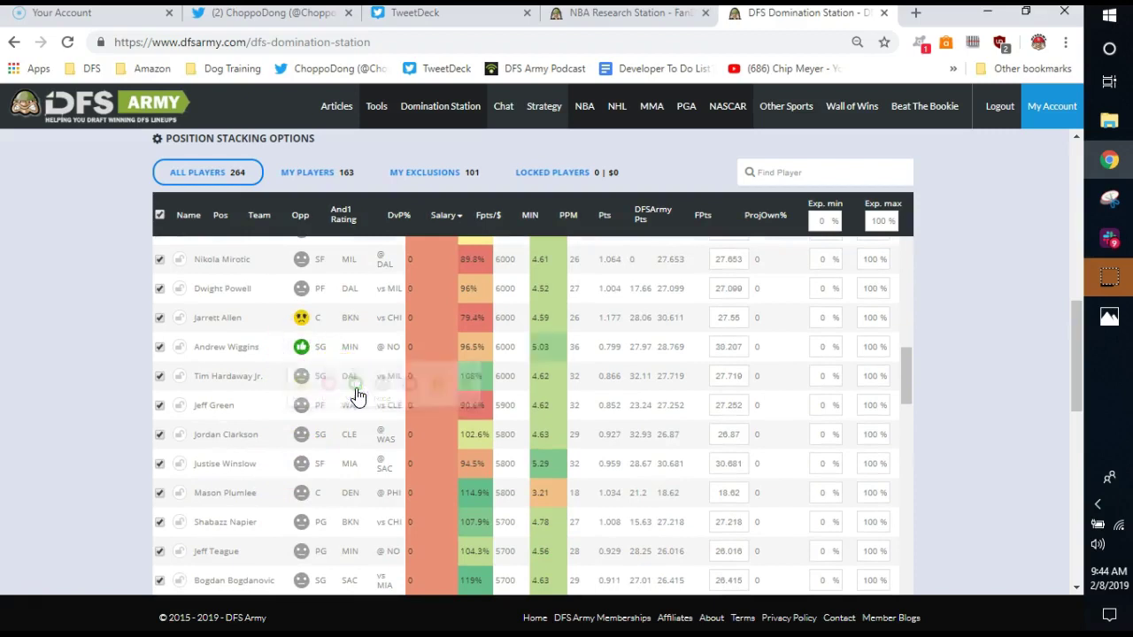
{"action": "left_click", "coordinate": [542, 350]}
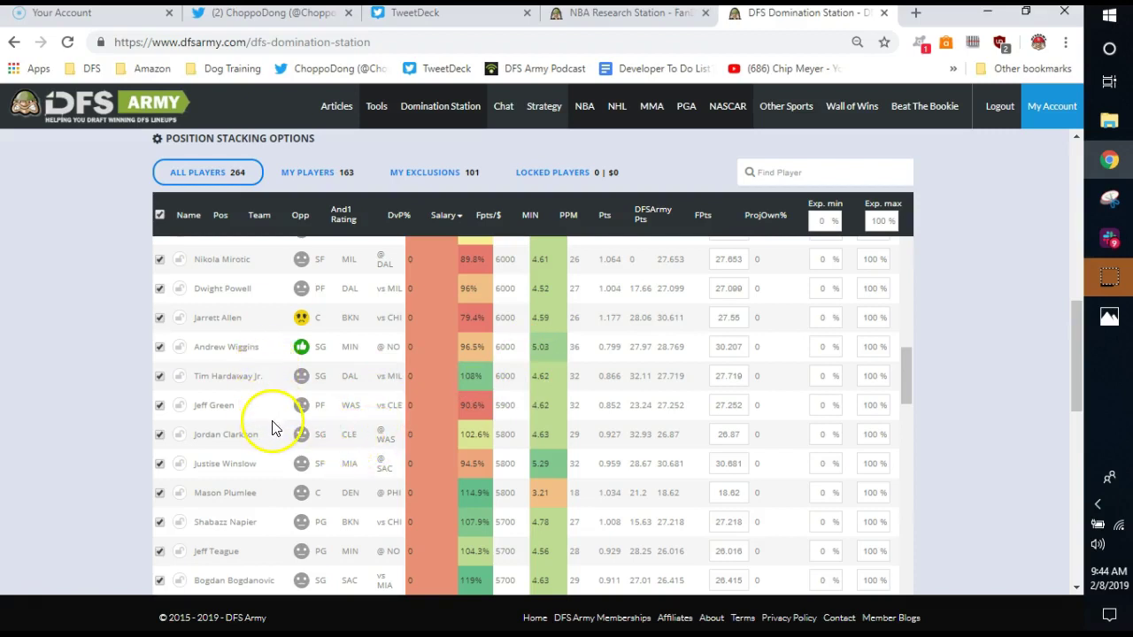
- Rate Justise Winslow as Dislike (-5%) and Shabazz Napier as Like (5%)
{"action": "left_click", "coordinate": [301, 463]}
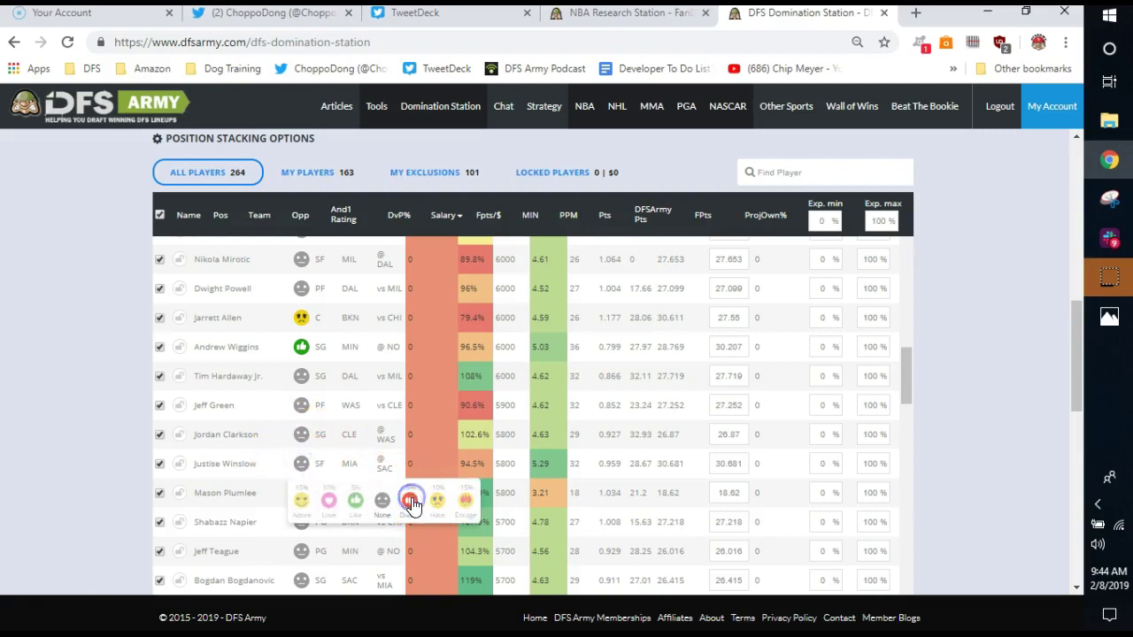
{"action": "left_click", "coordinate": [412, 501]}
{"action": "scroll", "coordinate": [503, 463], "scroll_direction": "down", "scroll_amount": 1}
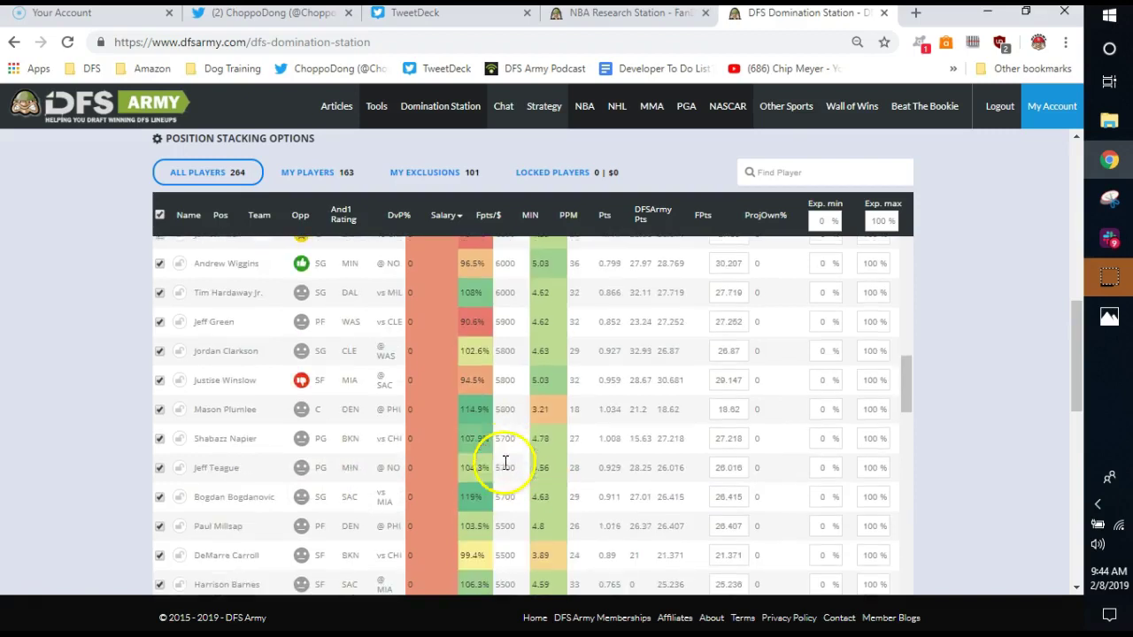
{"action": "left_click", "coordinate": [302, 440]}
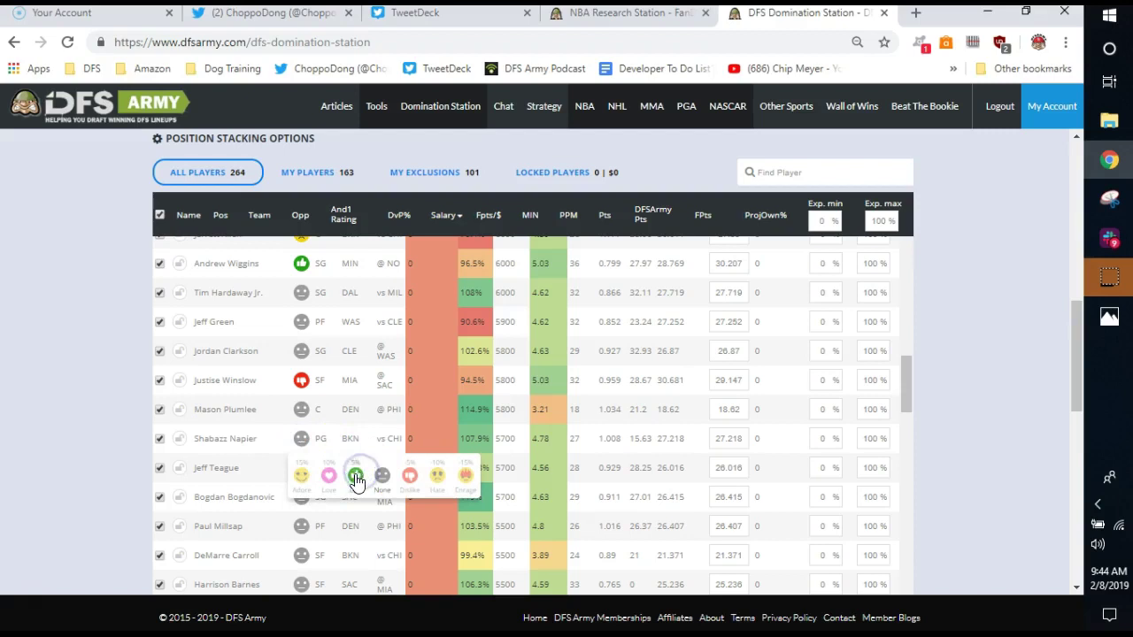
{"action": "left_click", "coordinate": [356, 479]}
- Rate Will Barton as Dislike (-5%) and Kevin Love as Hate (-10%)
{"action": "scroll", "coordinate": [299, 503], "scroll_direction": "down", "scroll_amount": 1}
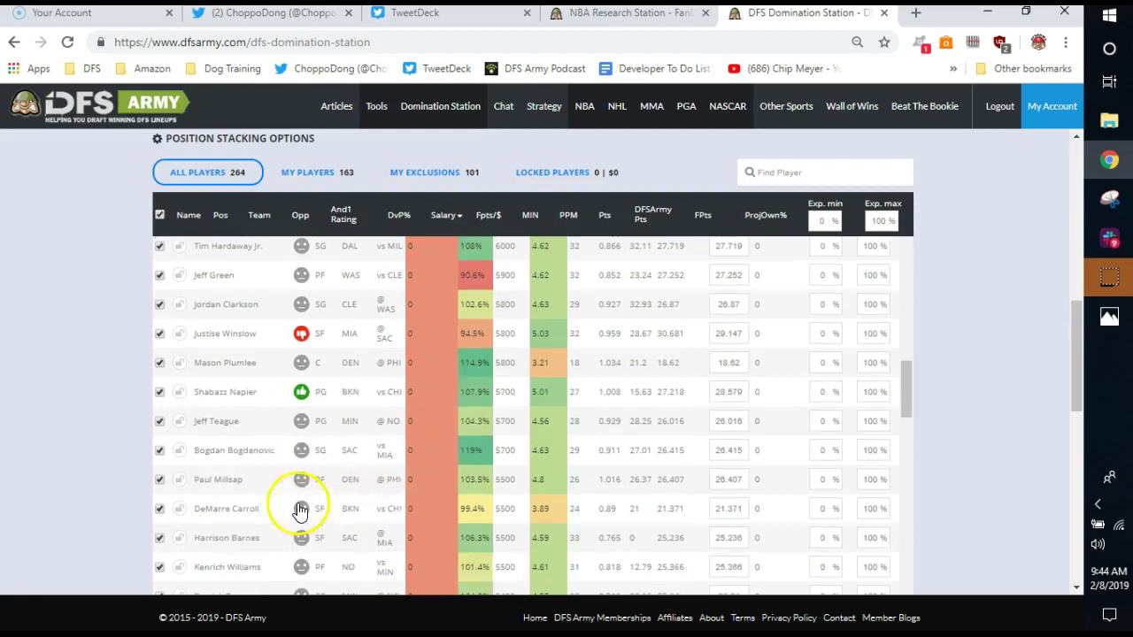
{"action": "scroll", "coordinate": [300, 511], "scroll_direction": "down", "scroll_amount": 1}
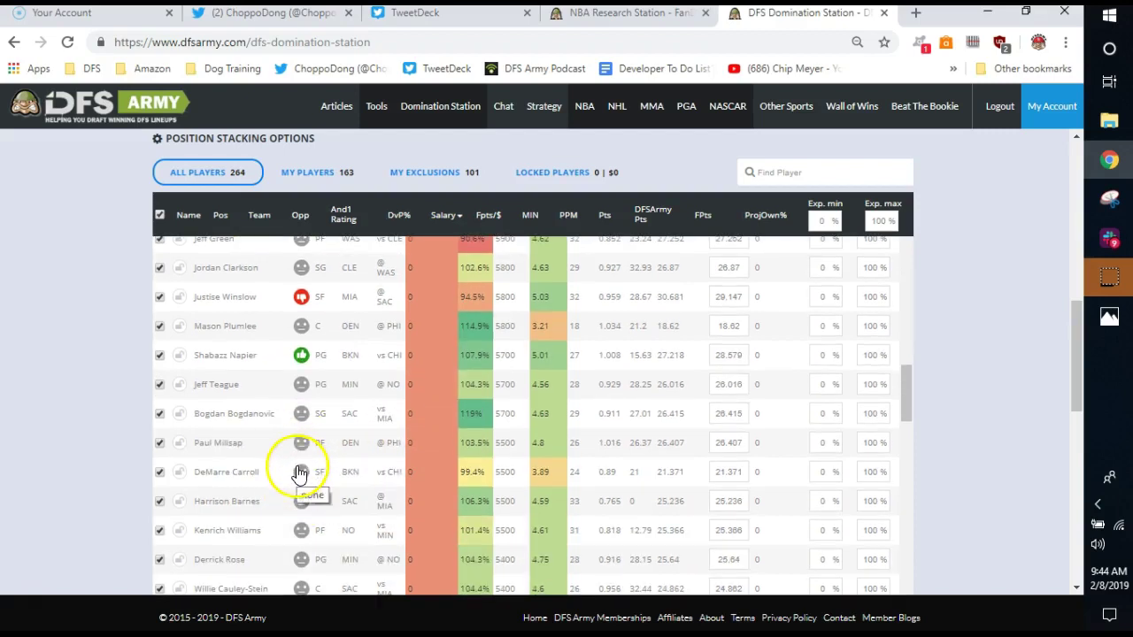
{"action": "scroll", "coordinate": [300, 474], "scroll_direction": "down", "scroll_amount": 3}
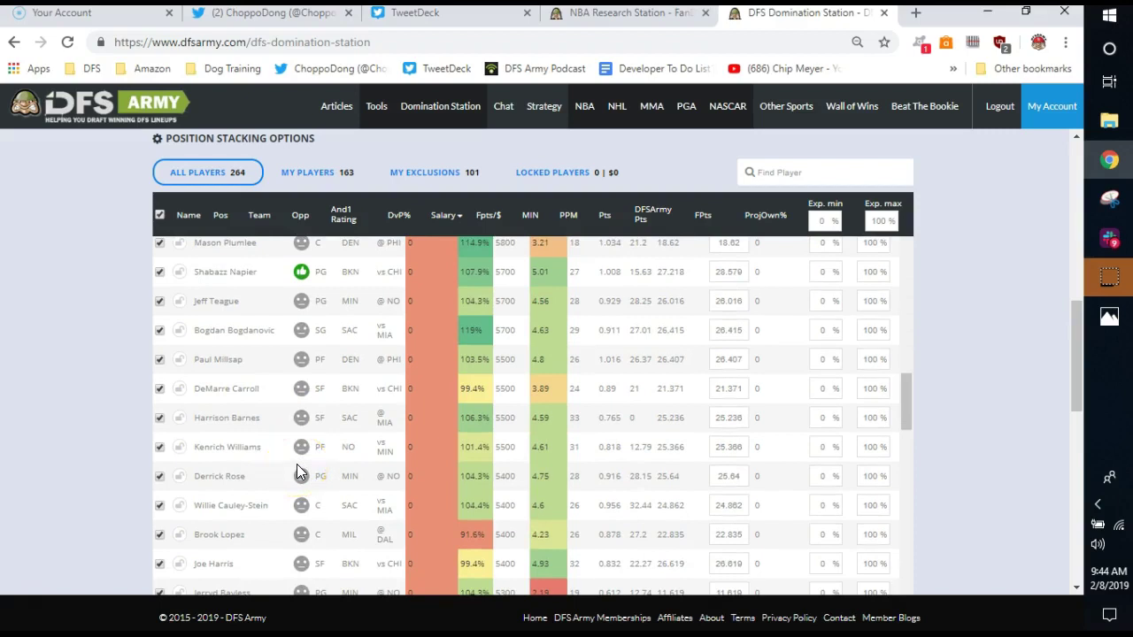
{"action": "scroll", "coordinate": [298, 469], "scroll_direction": "down", "scroll_amount": 1}
{"action": "scroll", "coordinate": [298, 469], "scroll_direction": "down", "scroll_amount": 1}
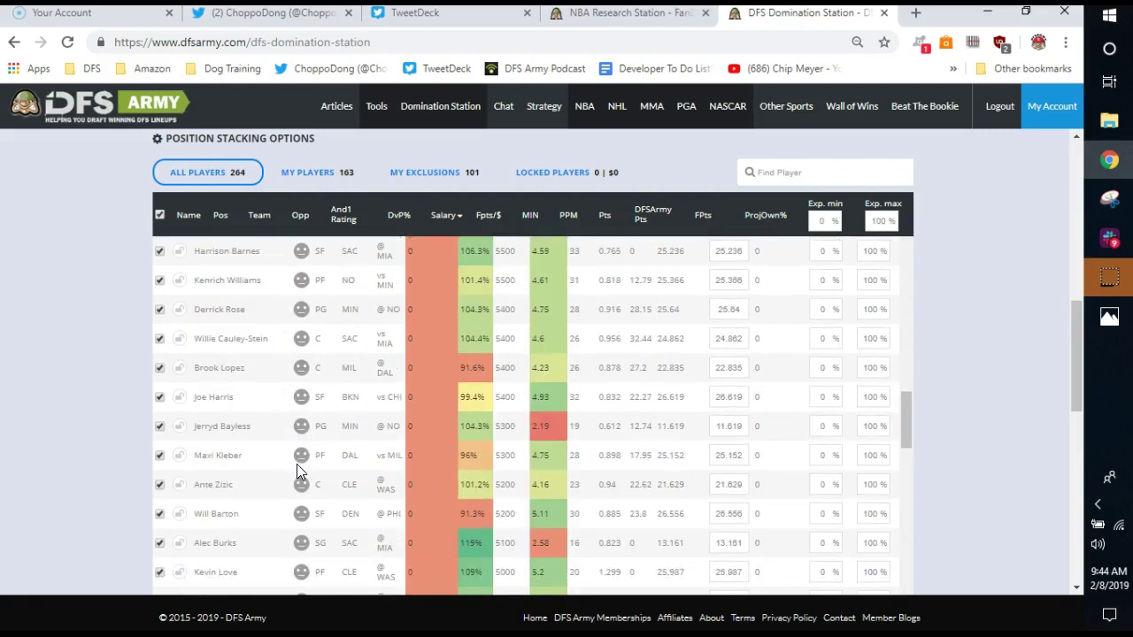
{"action": "scroll", "coordinate": [296, 464], "scroll_direction": "down", "scroll_amount": 1}
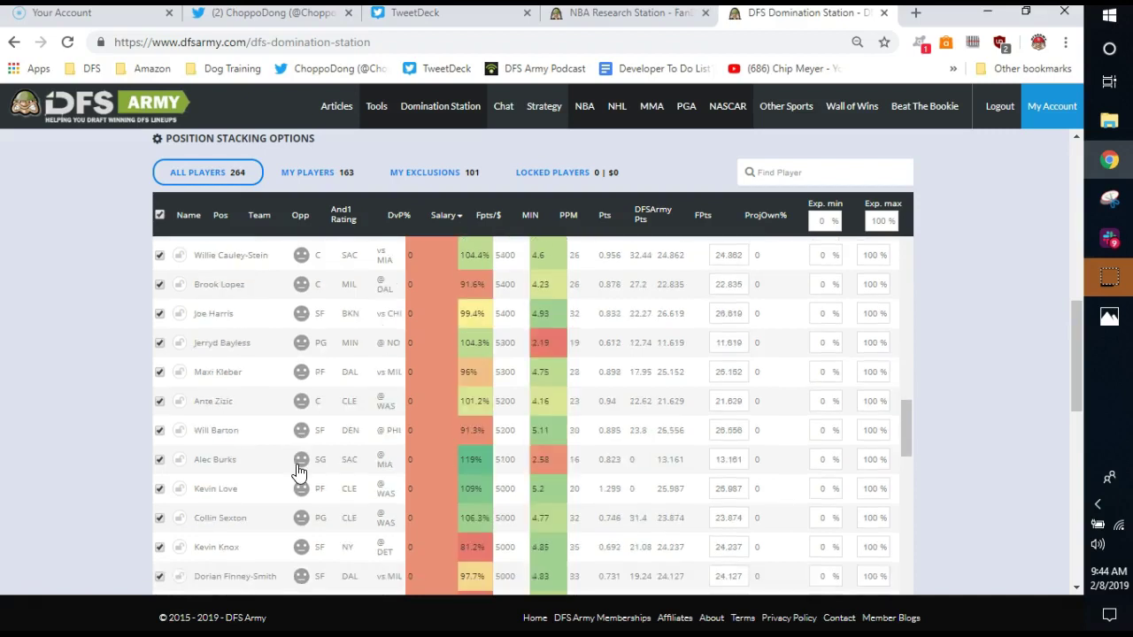
{"action": "left_click", "coordinate": [302, 431]}
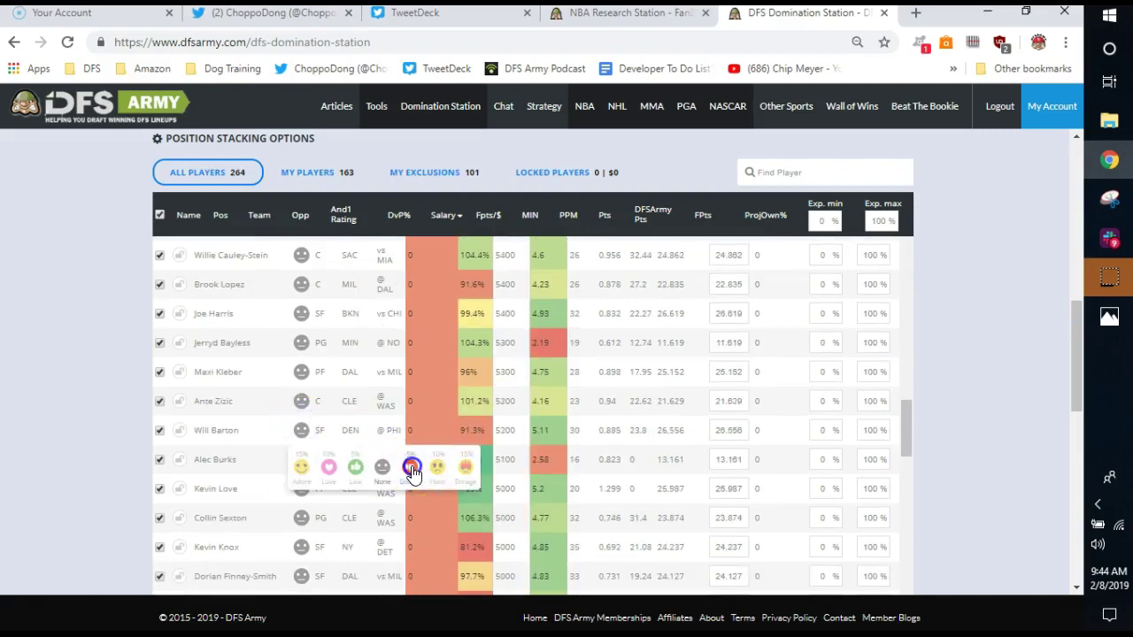
{"action": "left_click", "coordinate": [410, 469]}
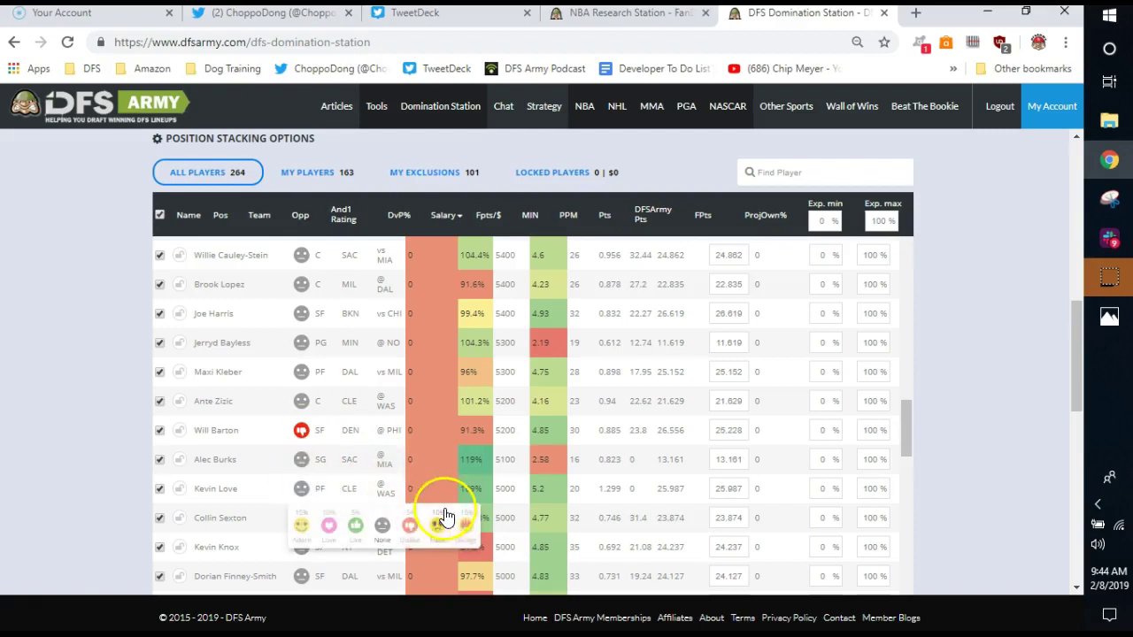
{"action": "left_click", "coordinate": [429, 548]}
- Rate Chicago center Robin Lopez as Hate (-10%) in the all-players list
{"action": "scroll", "coordinate": [425, 526], "scroll_direction": "down", "scroll_amount": 2}
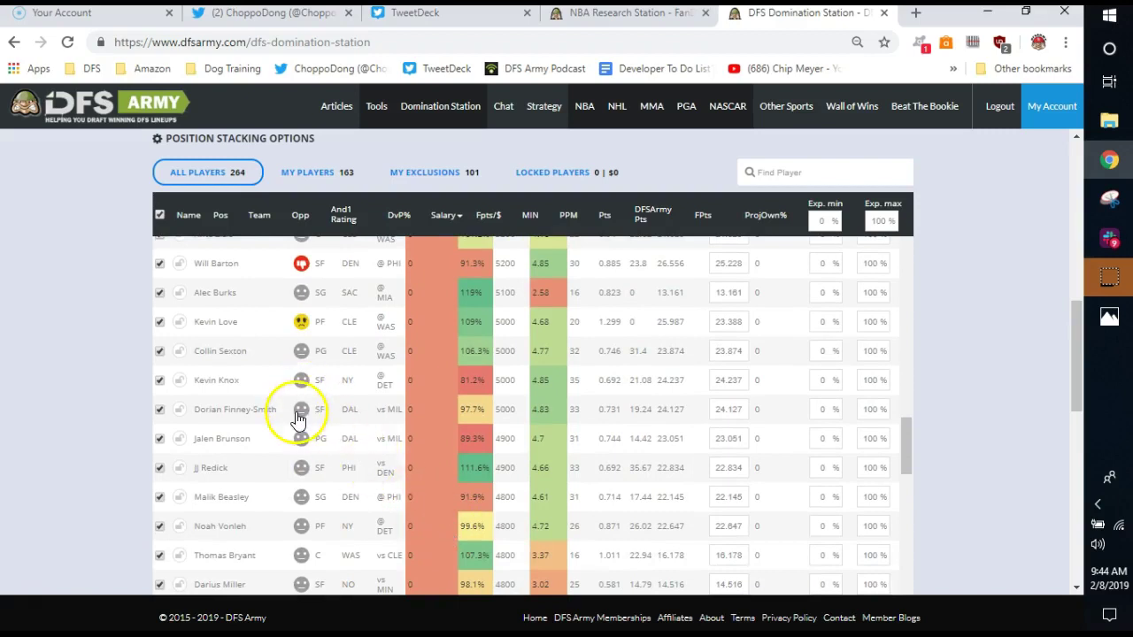
{"action": "scroll", "coordinate": [301, 444], "scroll_direction": "down", "scroll_amount": 1}
{"action": "scroll", "coordinate": [300, 444], "scroll_direction": "down", "scroll_amount": 1}
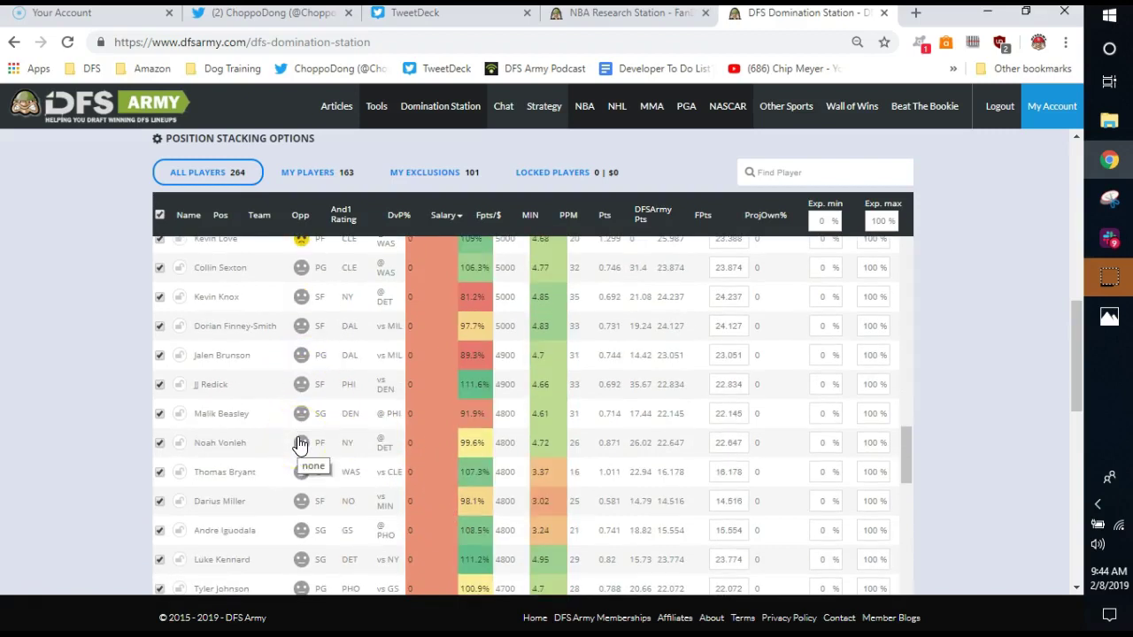
{"action": "scroll", "coordinate": [300, 444], "scroll_direction": "down", "scroll_amount": 1}
{"action": "scroll", "coordinate": [298, 444], "scroll_direction": "down", "scroll_amount": 1}
{"action": "left_click", "coordinate": [303, 398]}
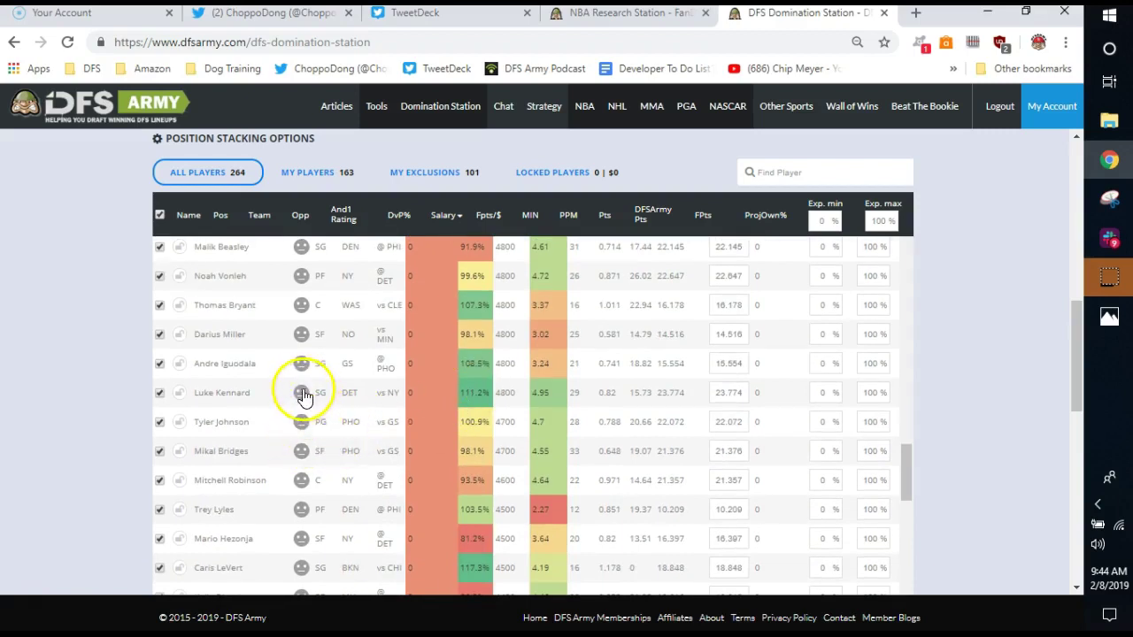
{"action": "scroll", "coordinate": [312, 434], "scroll_direction": "down", "scroll_amount": 1}
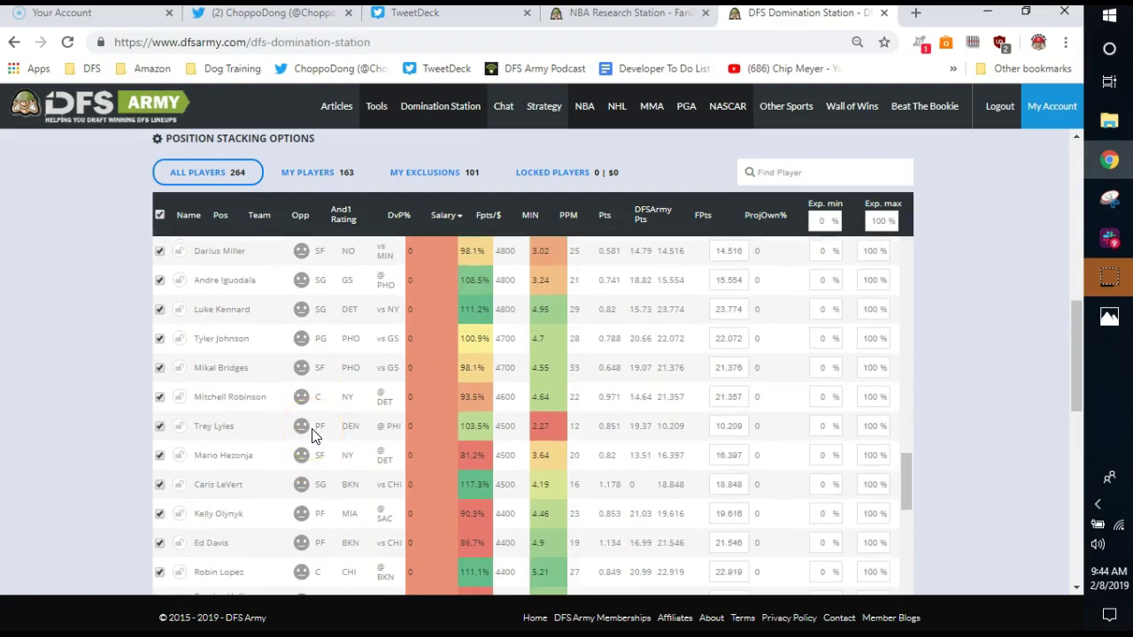
{"action": "scroll", "coordinate": [312, 434], "scroll_direction": "down", "scroll_amount": 1}
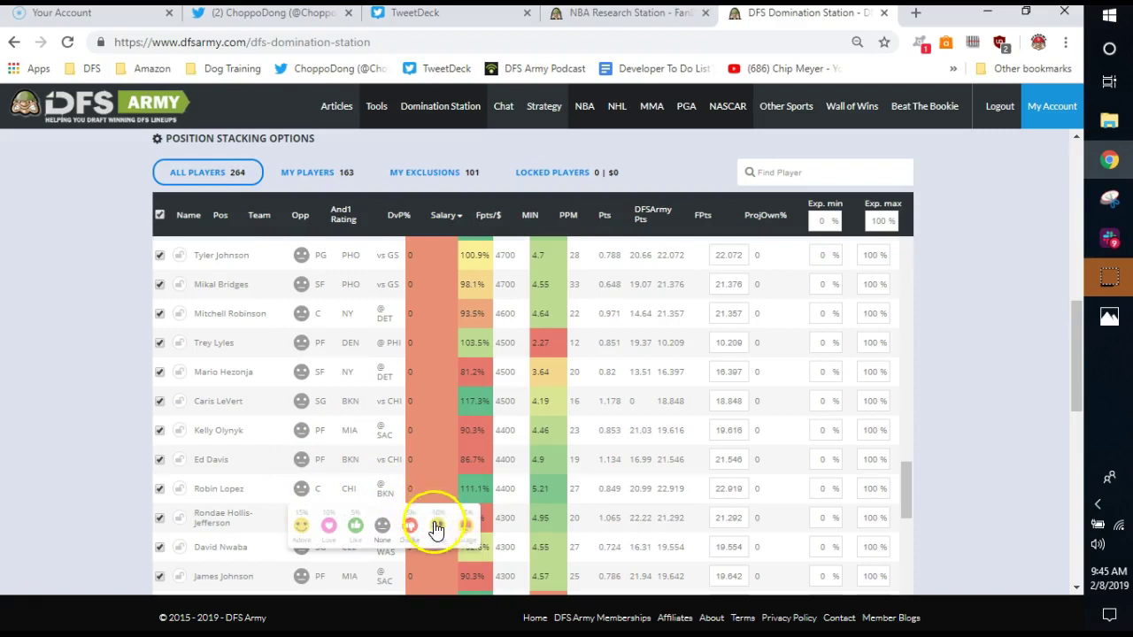
{"action": "left_click", "coordinate": [435, 524]}
- Rate Dion Waiters as Hate (-10%) and lower that rating further to Enrage (-15%)
{"action": "scroll", "coordinate": [283, 458], "scroll_direction": "down", "scroll_amount": 1}
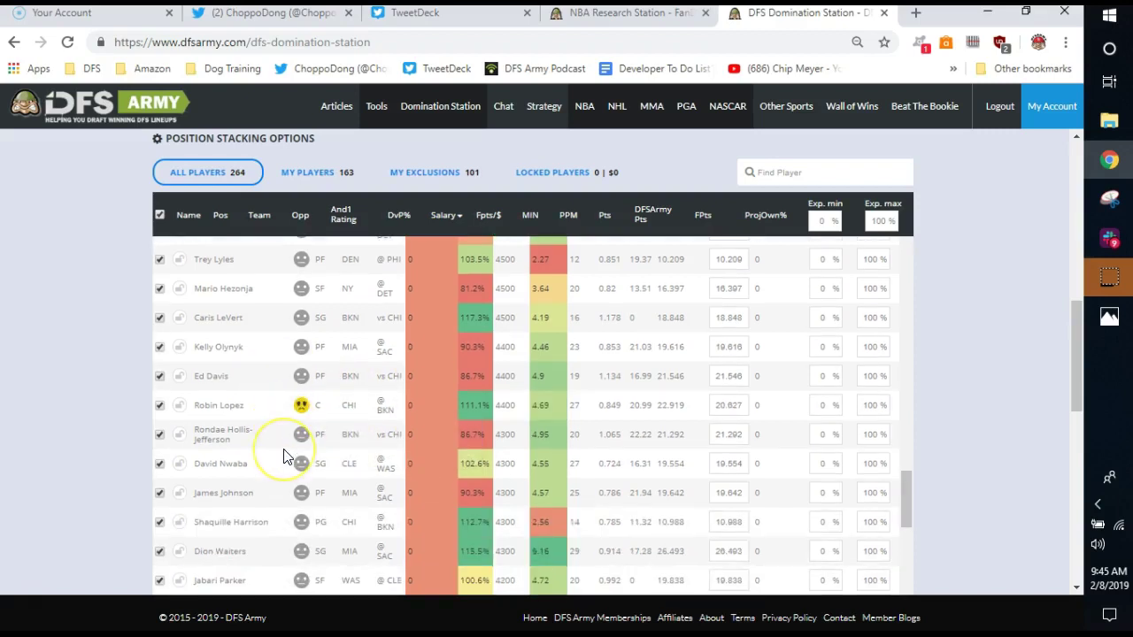
{"action": "scroll", "coordinate": [291, 483], "scroll_direction": "down", "scroll_amount": 1}
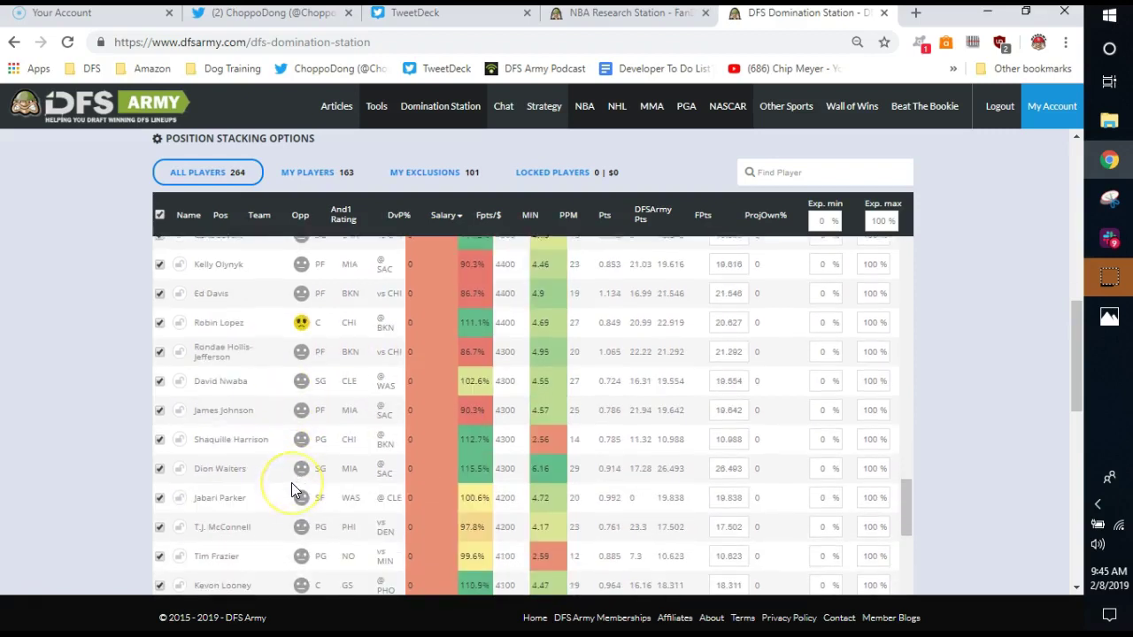
{"action": "left_click", "coordinate": [301, 469]}
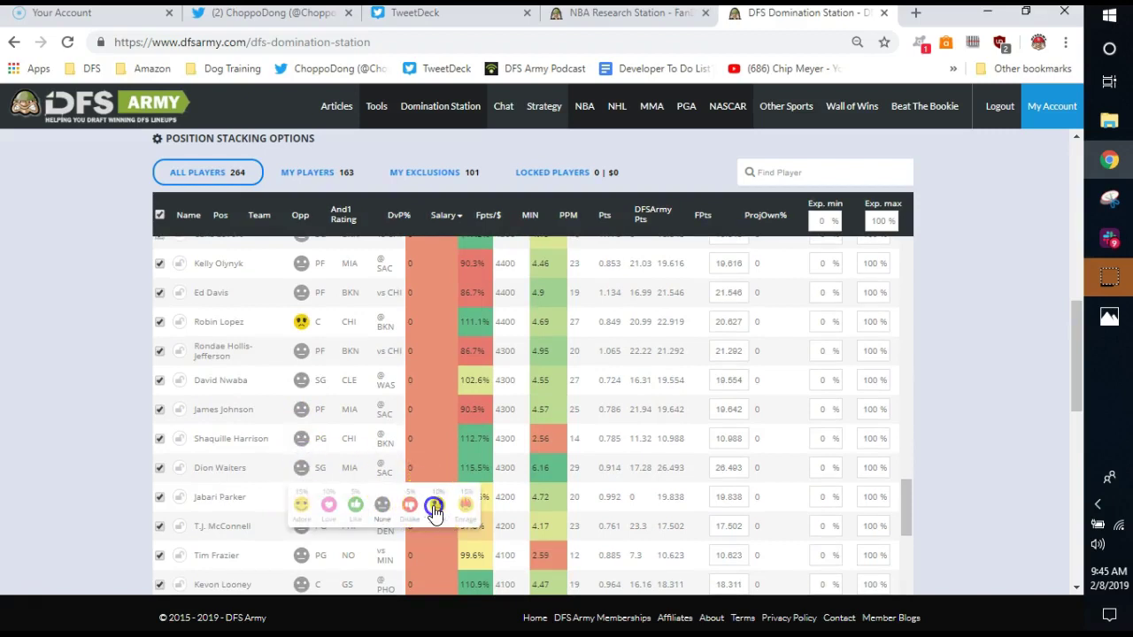
{"action": "left_click", "coordinate": [436, 511]}
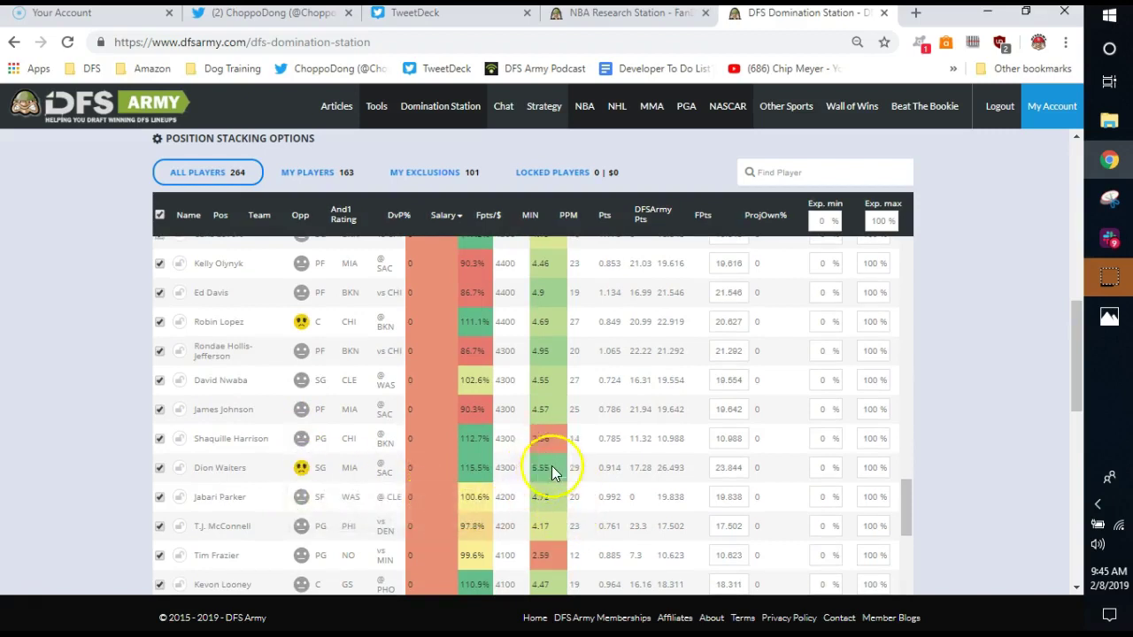
{"action": "left_click", "coordinate": [299, 468]}
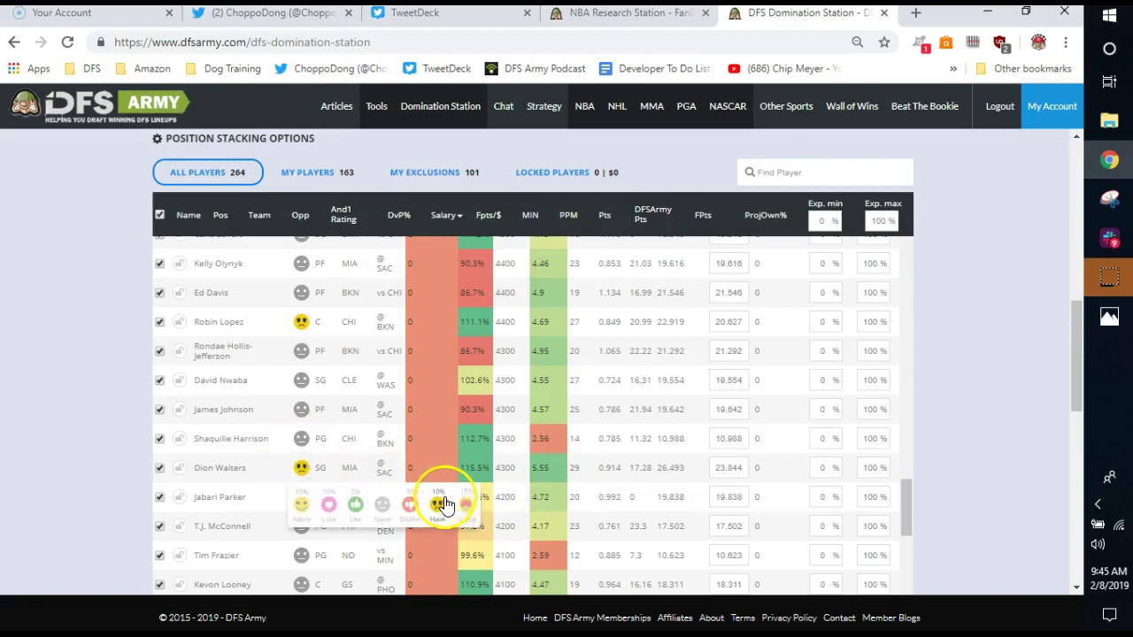
{"action": "left_click", "coordinate": [482, 502]}
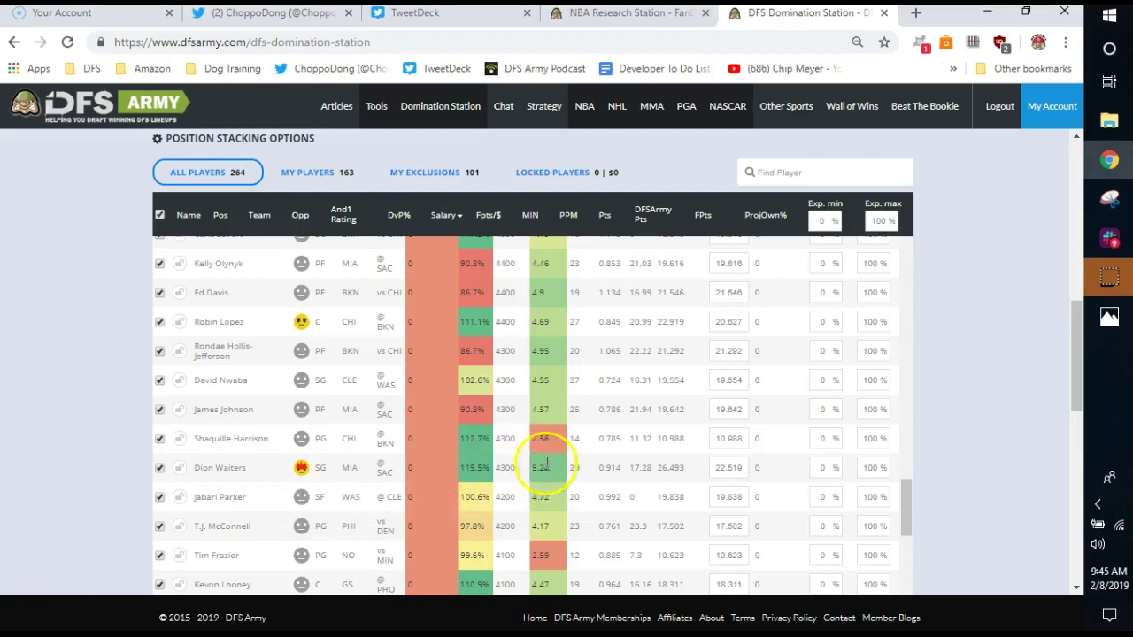
- Rate the New York guards Allonzo Trier and Damyean Dotson as Dislike (-5%)
{"action": "scroll", "coordinate": [372, 456], "scroll_direction": "down", "scroll_amount": 3}
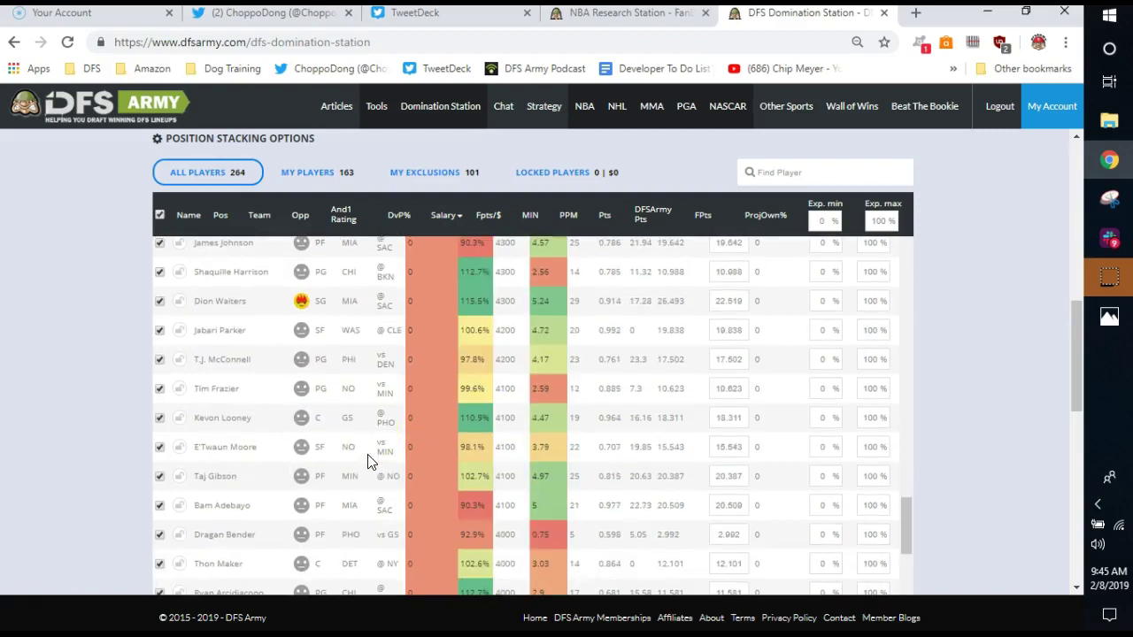
{"action": "scroll", "coordinate": [370, 462], "scroll_direction": "down", "scroll_amount": 1}
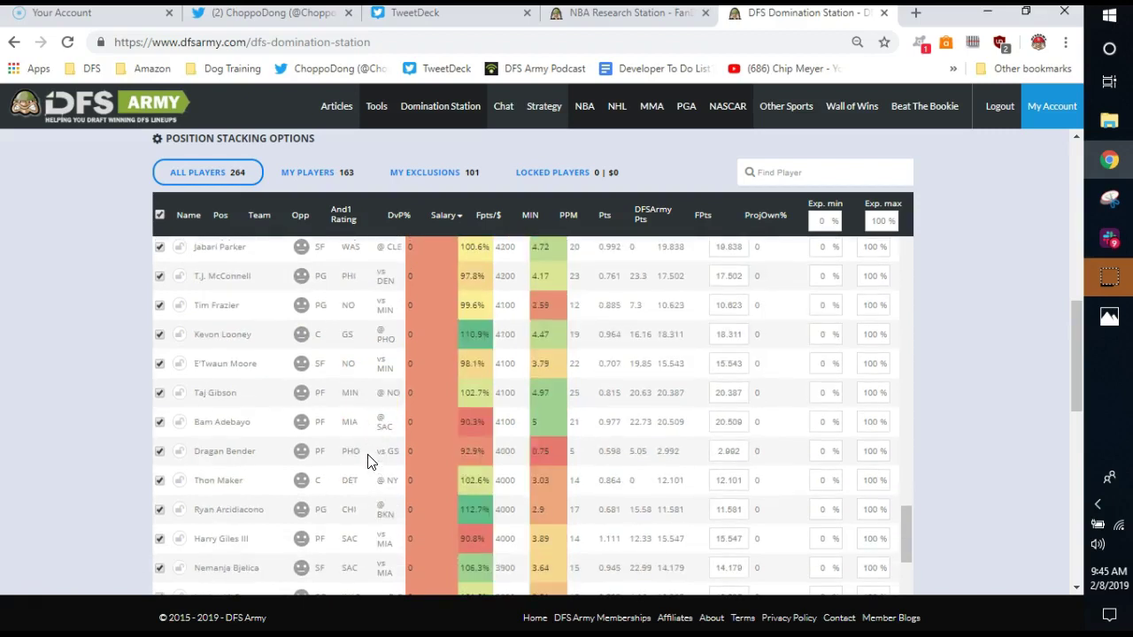
{"action": "scroll", "coordinate": [370, 462], "scroll_direction": "down", "scroll_amount": 1}
{"action": "scroll", "coordinate": [370, 462], "scroll_direction": "down", "scroll_amount": 1}
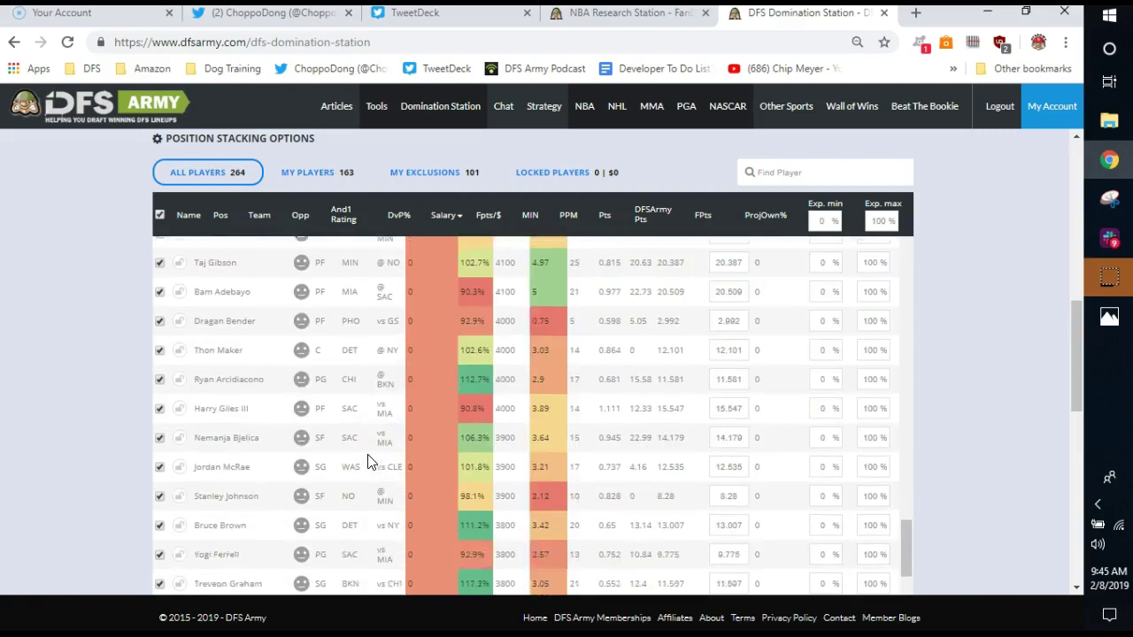
{"action": "scroll", "coordinate": [370, 462], "scroll_direction": "down", "scroll_amount": 1}
{"action": "left_click", "coordinate": [302, 492]}
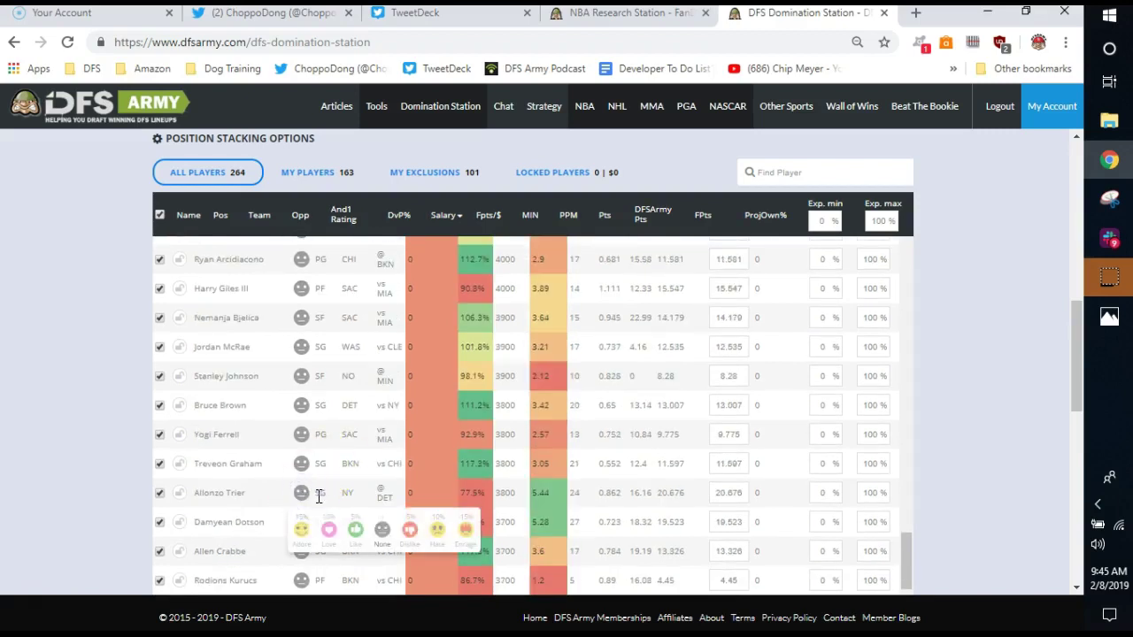
{"action": "left_click", "coordinate": [410, 532]}
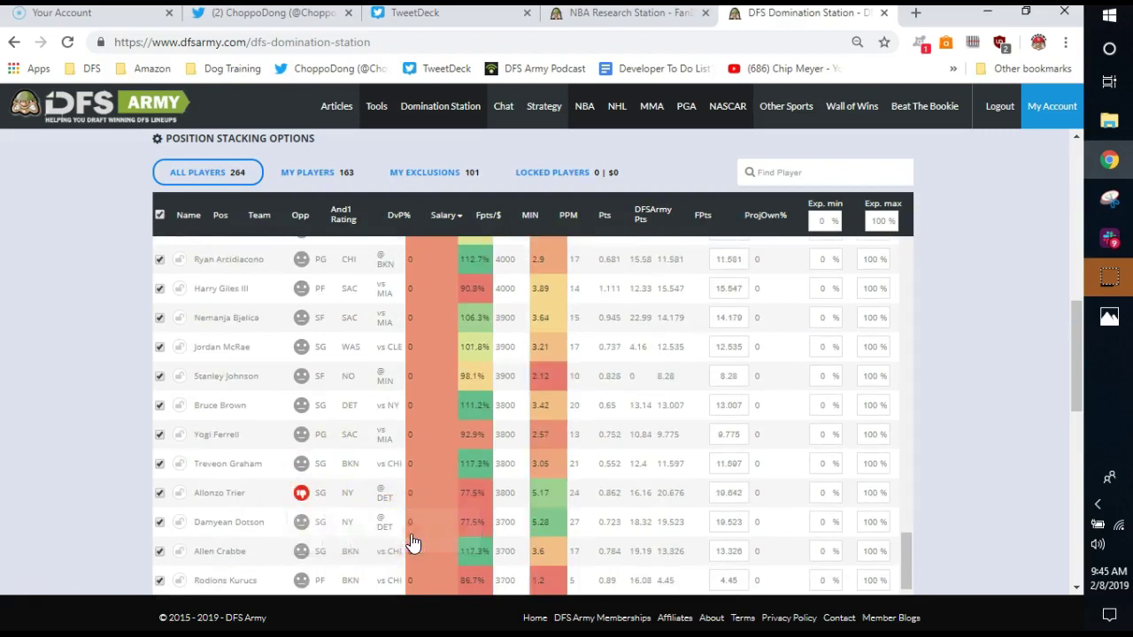
{"action": "left_click", "coordinate": [322, 529]}
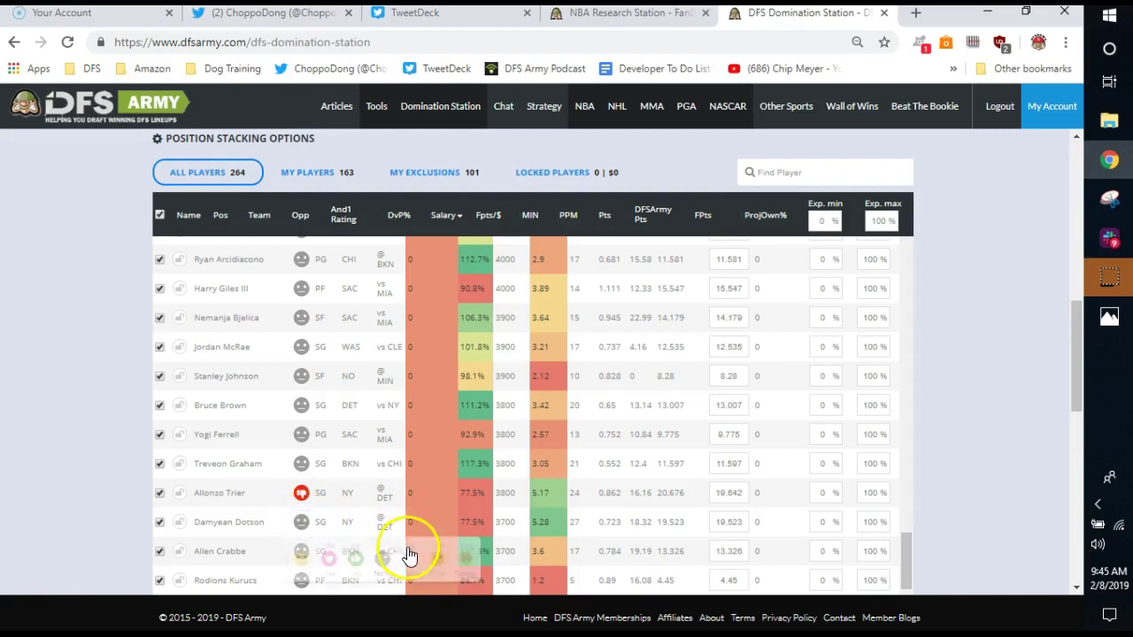
{"action": "left_click", "coordinate": [410, 558]}
- Change the ratings of Allonzo Trier and Damyean Dotson to Enrage (-15%)
{"action": "scroll", "coordinate": [365, 491], "scroll_direction": "down", "scroll_amount": 2}
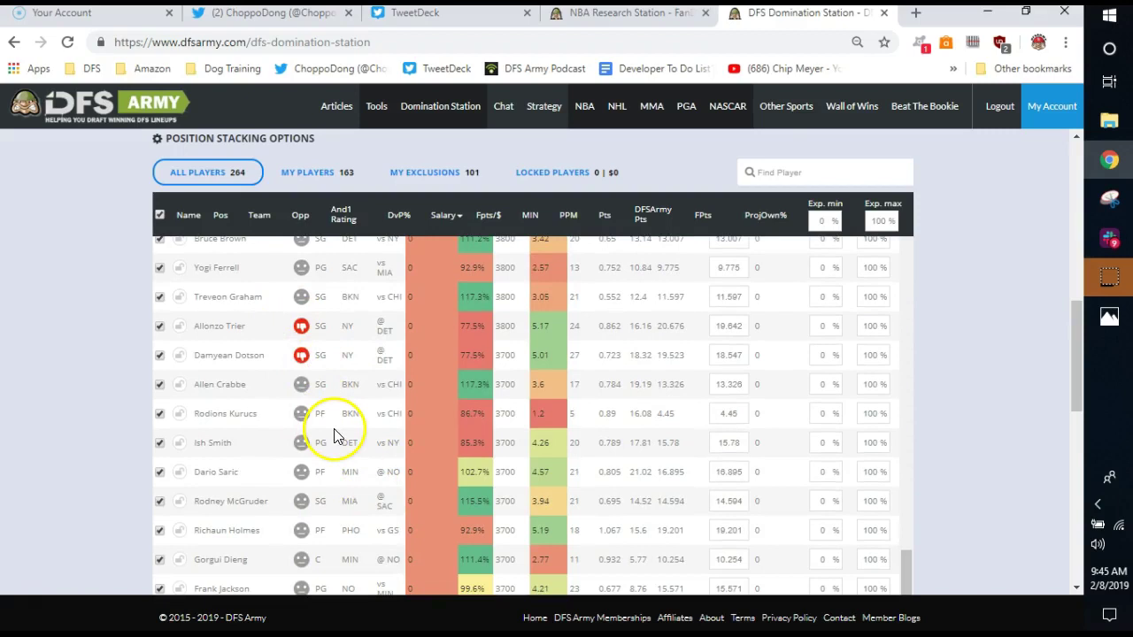
{"action": "left_click", "coordinate": [302, 327]}
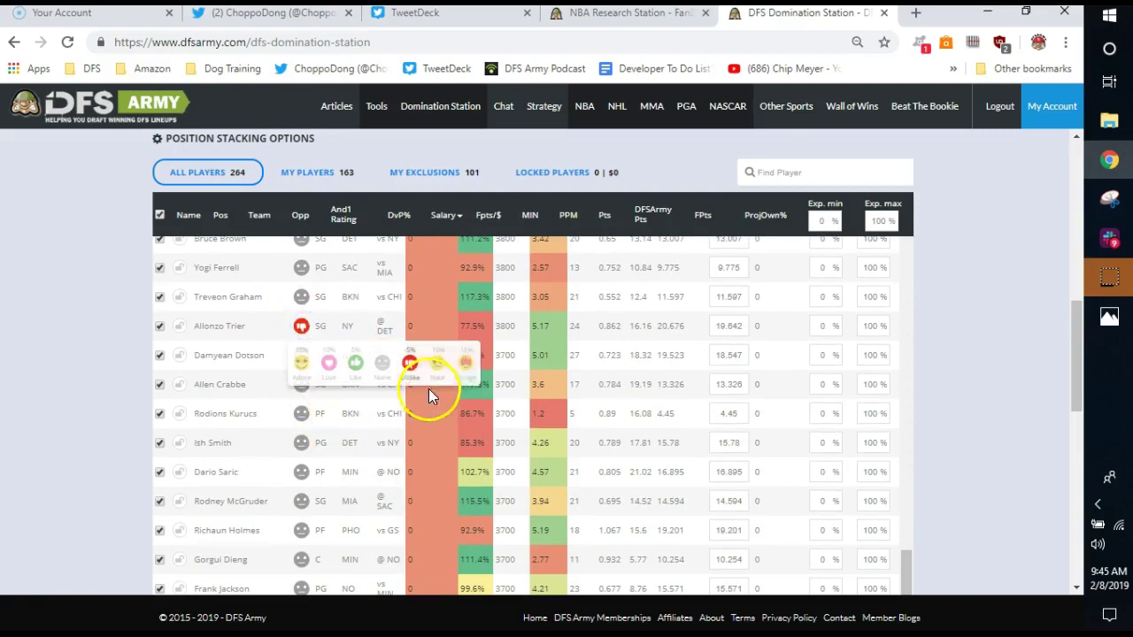
{"action": "left_click", "coordinate": [302, 364]}
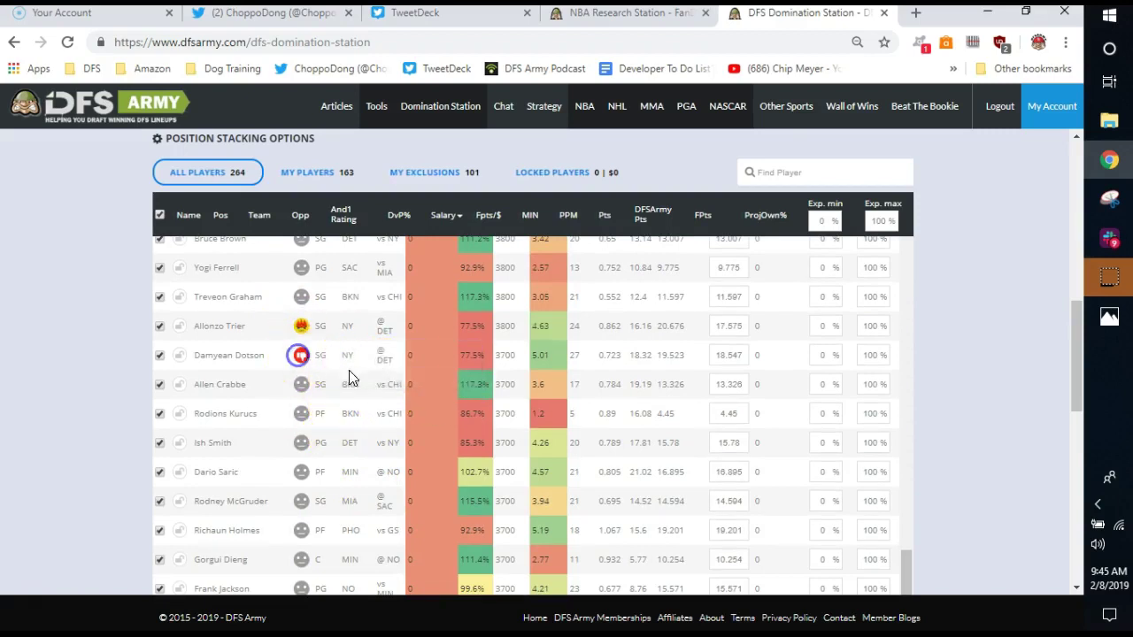
{"action": "left_click", "coordinate": [300, 355]}
{"action": "left_click", "coordinate": [460, 392]}
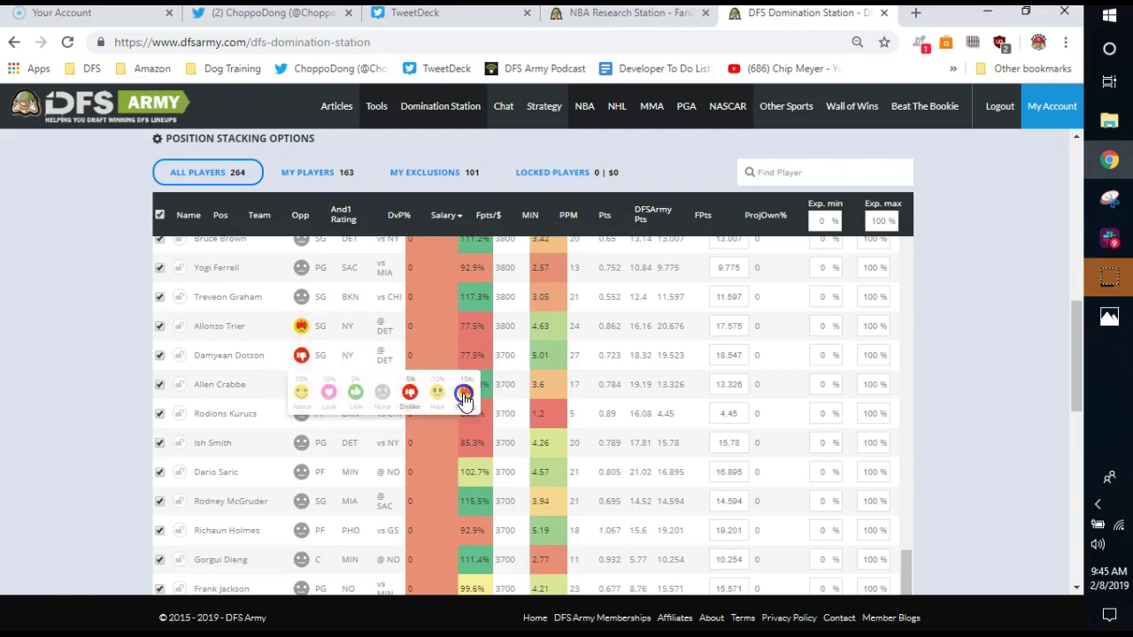
- Rate Phoenix power forward Richaun Holmes as Dislike (-5%)
{"action": "scroll", "coordinate": [425, 456], "scroll_direction": "down", "scroll_amount": 1}
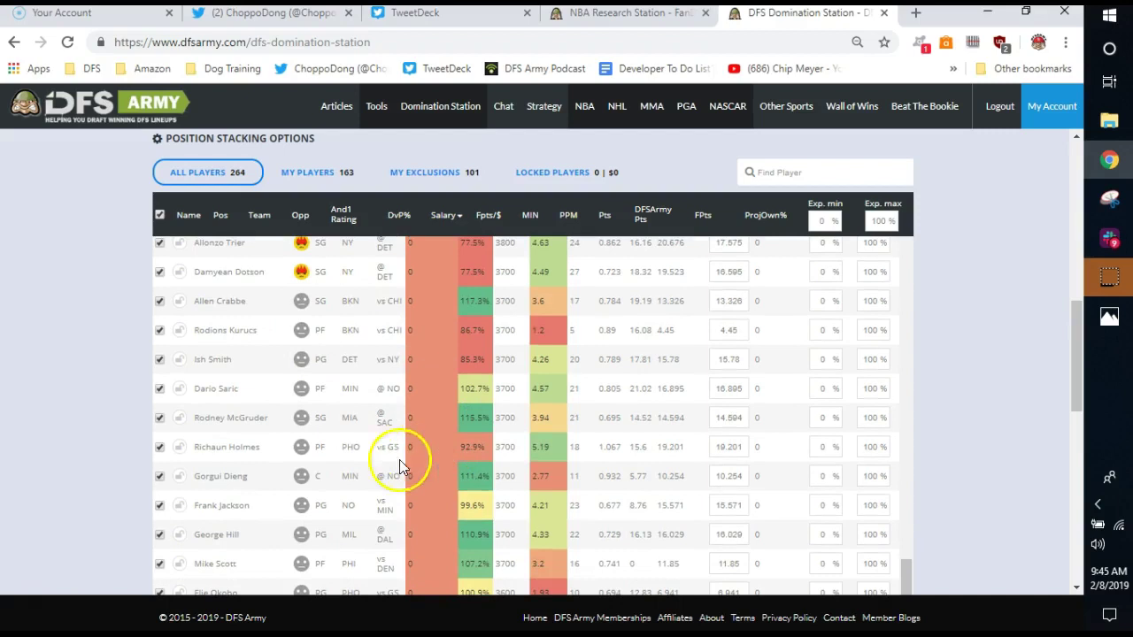
{"action": "scroll", "coordinate": [345, 456], "scroll_direction": "down", "scroll_amount": 1}
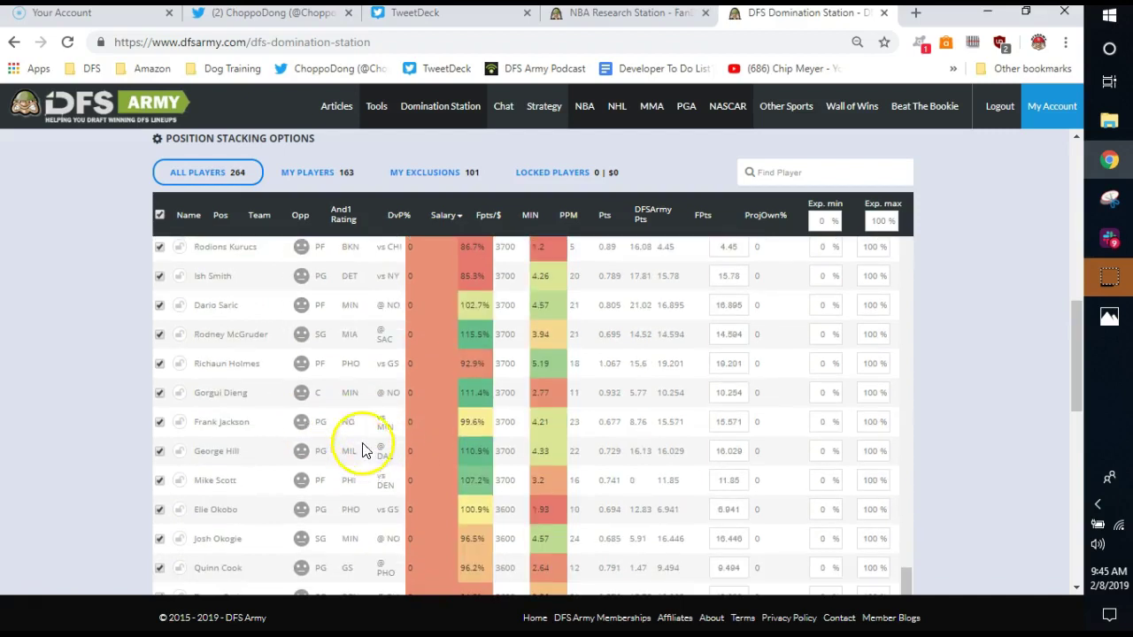
{"action": "left_click", "coordinate": [302, 363]}
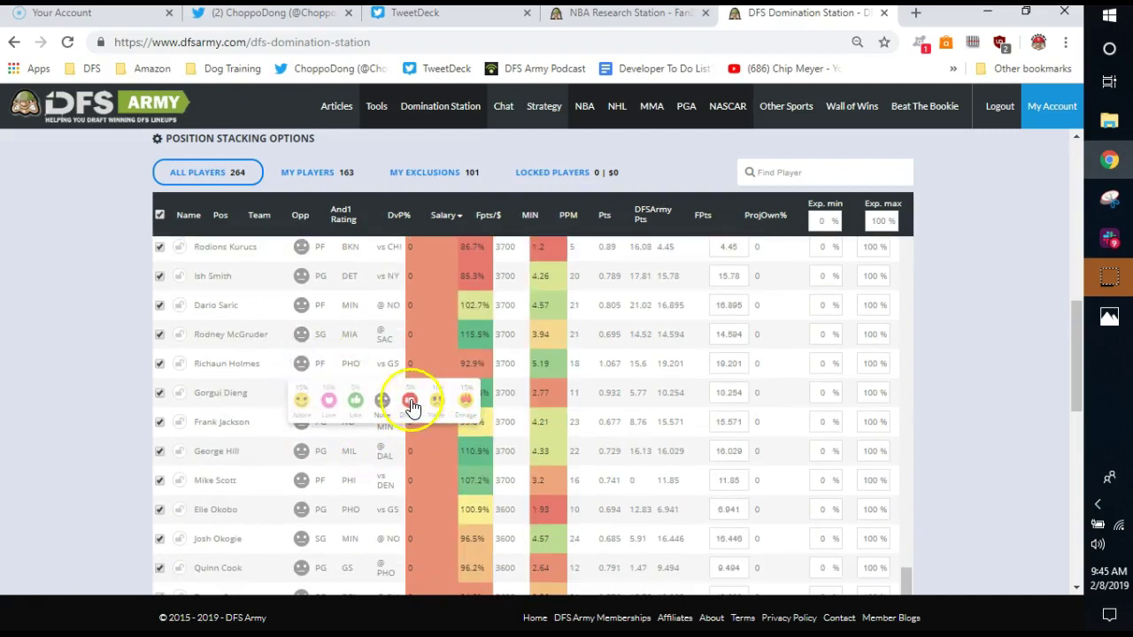
{"action": "left_click", "coordinate": [411, 403]}
{"action": "scroll", "coordinate": [390, 429], "scroll_direction": "down", "scroll_amount": 2}
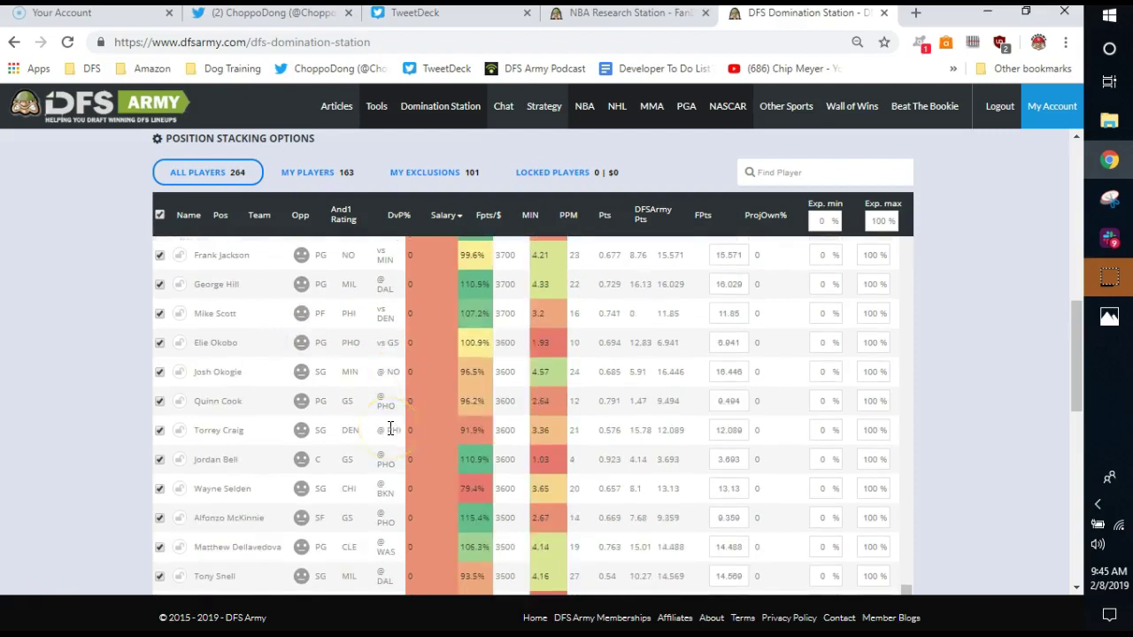
- Switch the optimizer from Optimal mode to Tournament mode and generate a new set of 5 lineups
{"action": "scroll", "coordinate": [390, 428], "scroll_direction": "down", "scroll_amount": 8}
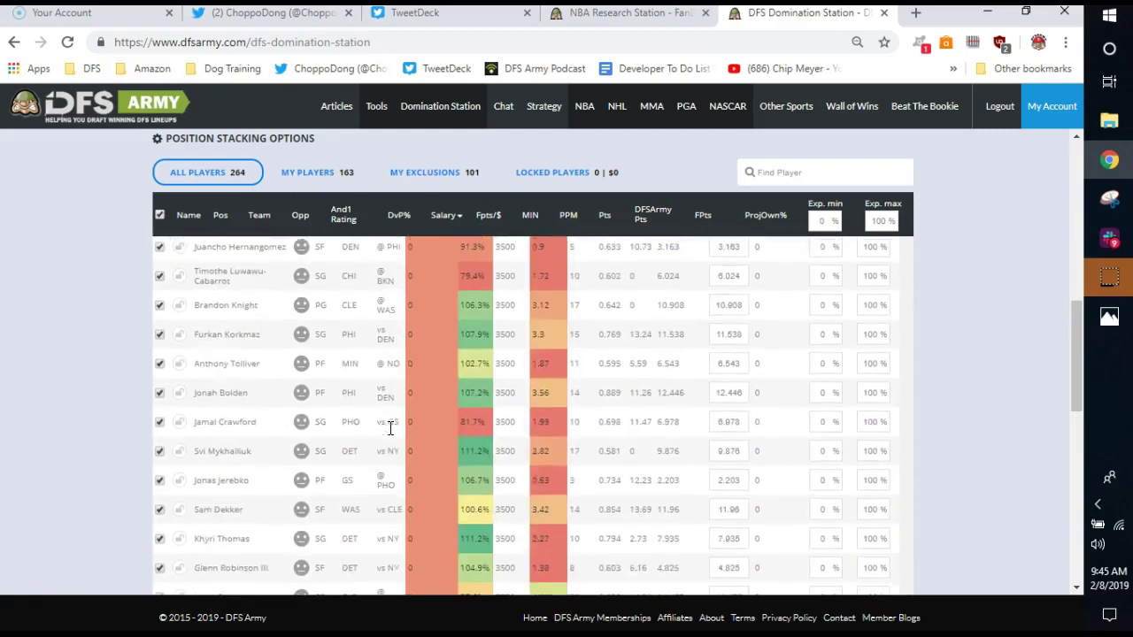
{"action": "scroll", "coordinate": [390, 428], "scroll_direction": "up", "scroll_amount": 10}
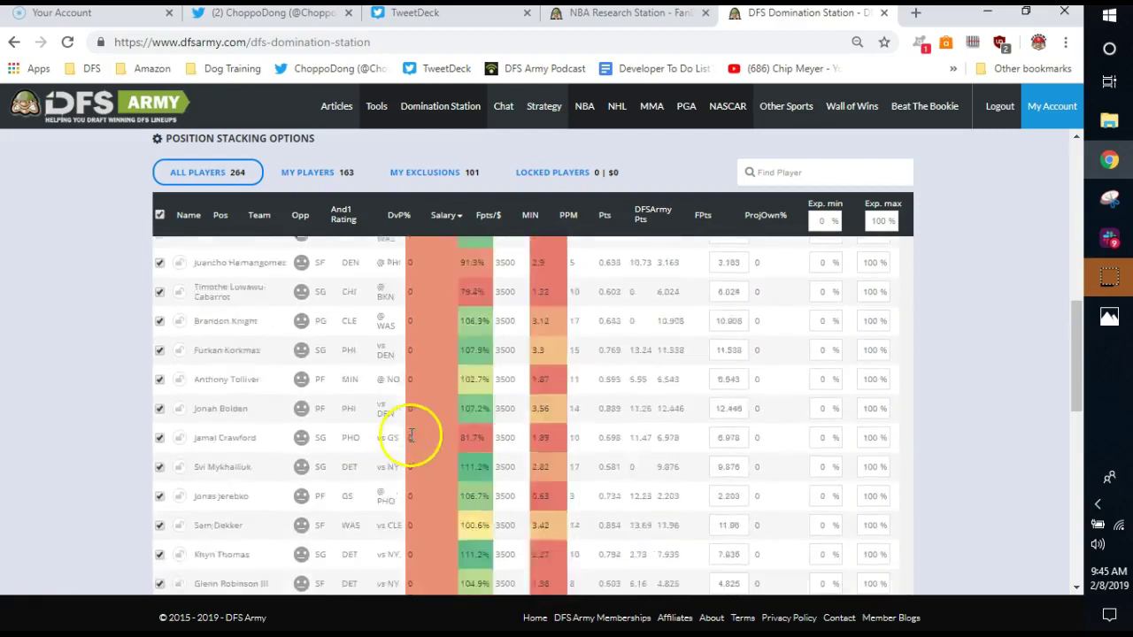
{"action": "scroll", "coordinate": [433, 483], "scroll_direction": "up", "scroll_amount": 15}
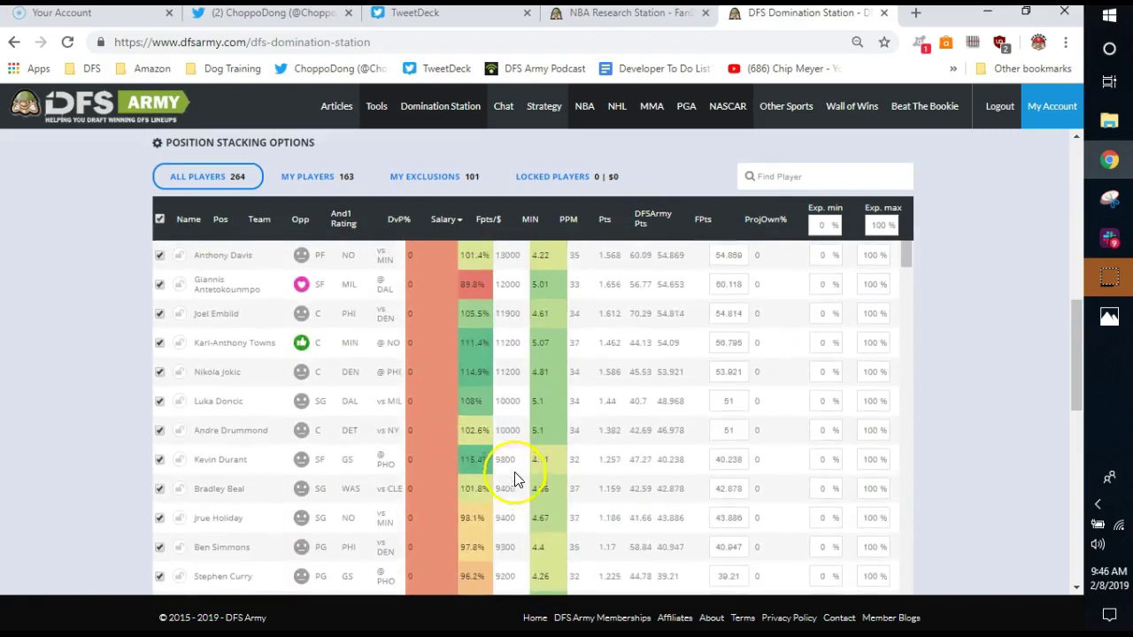
{"action": "scroll", "coordinate": [983, 464], "scroll_direction": "down", "scroll_amount": 5}
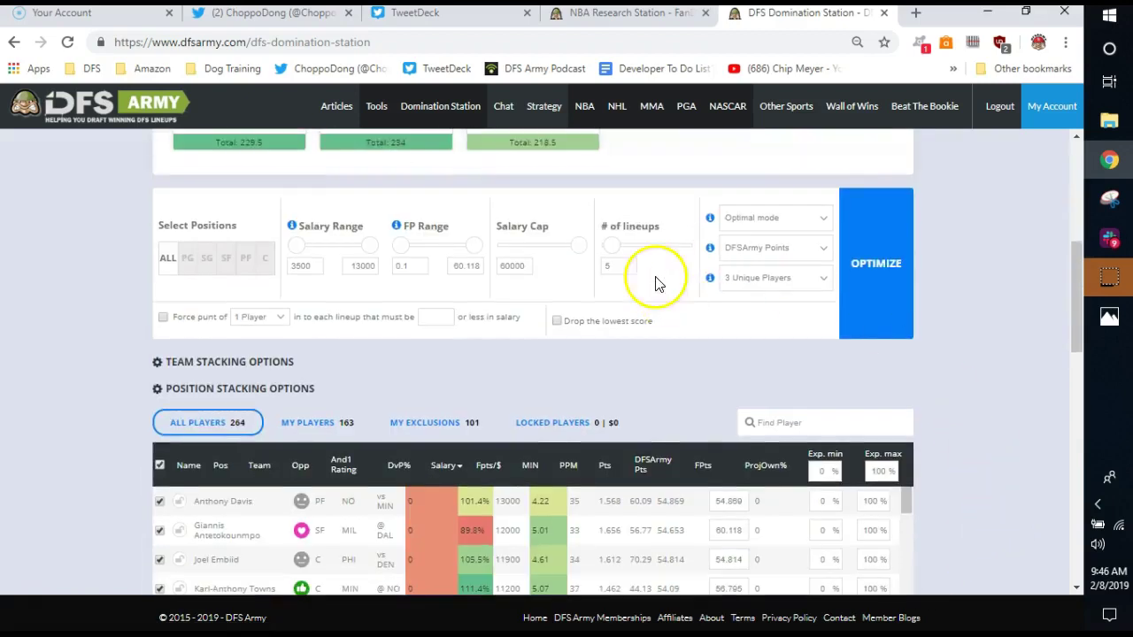
{"action": "left_click", "coordinate": [759, 218]}
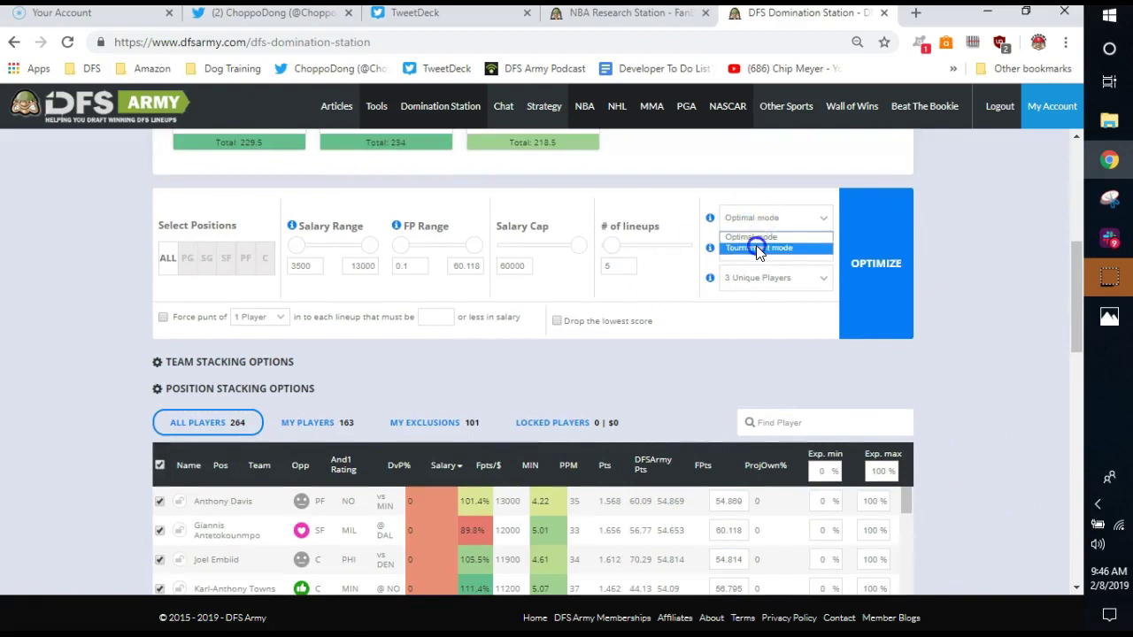
{"action": "left_click", "coordinate": [752, 246]}
{"action": "left_click", "coordinate": [877, 291]}
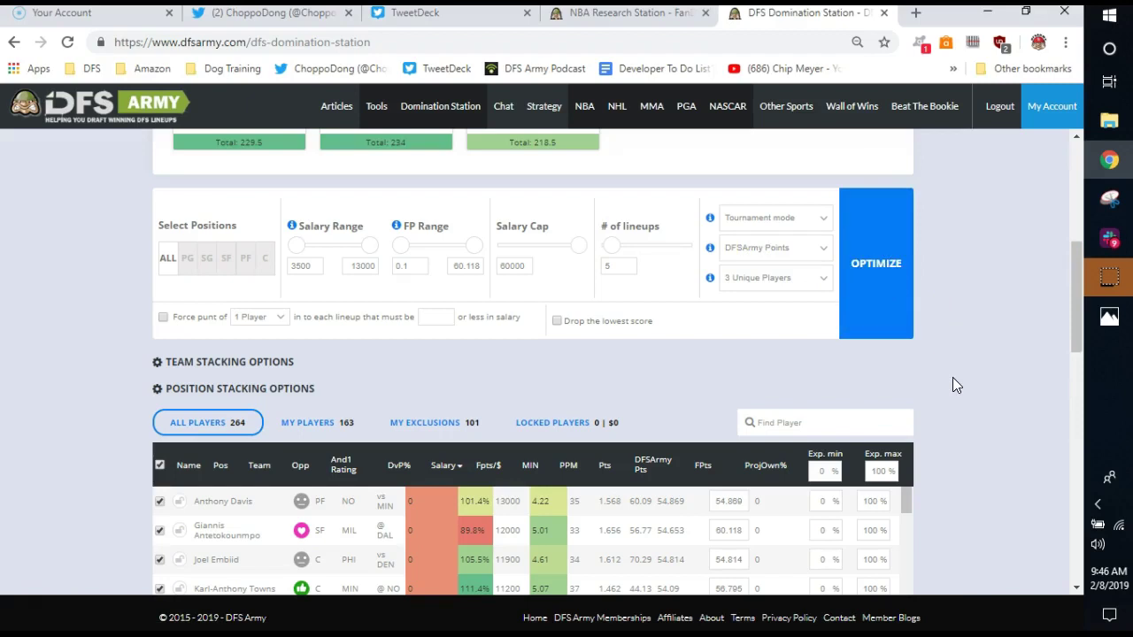
{"action": "scroll", "coordinate": [966, 376], "scroll_direction": "down", "scroll_amount": 10}
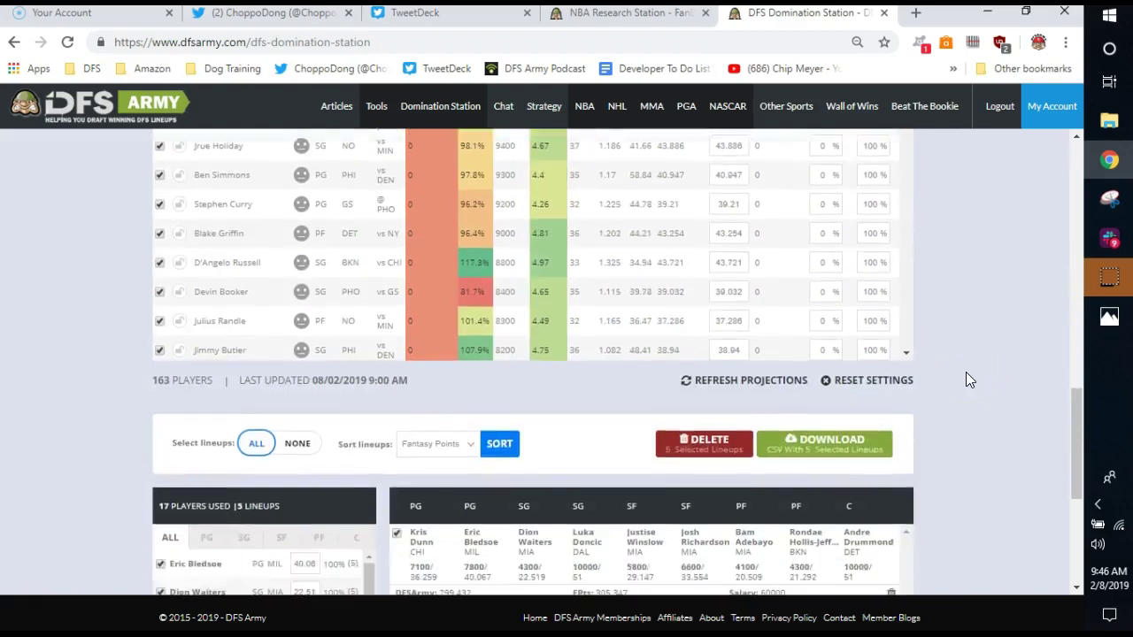
{"action": "scroll", "coordinate": [965, 380], "scroll_direction": "down", "scroll_amount": 3}
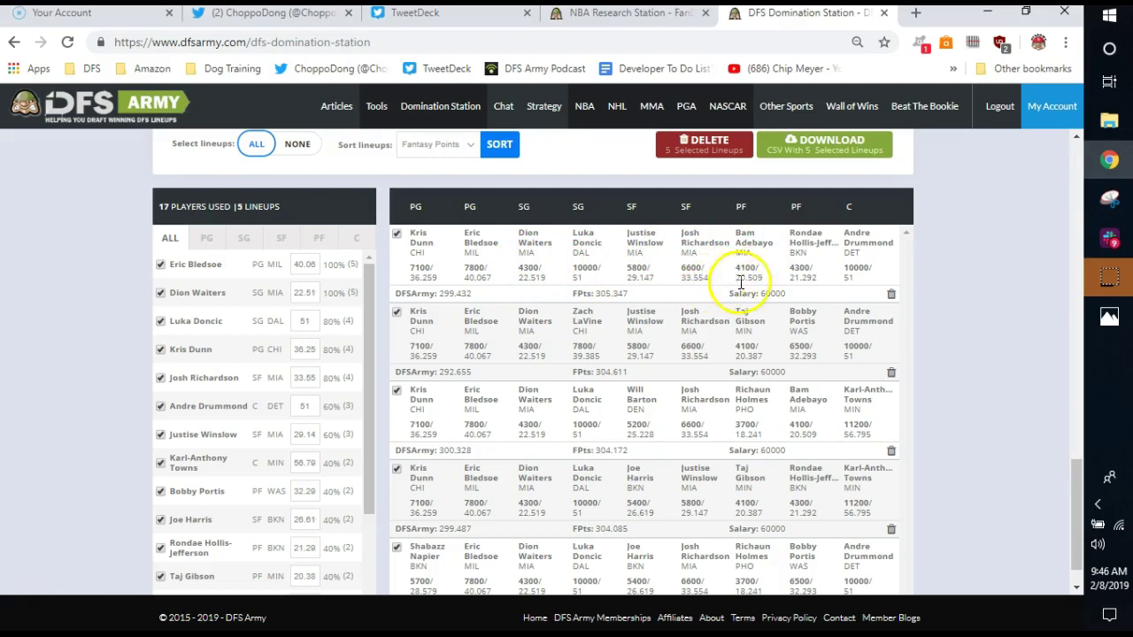
- Add a team stacking rule of at most 2 players for MIA and regenerate the lineups
{"action": "scroll", "coordinate": [399, 342], "scroll_direction": "up", "scroll_amount": 10}
{"action": "scroll", "coordinate": [213, 334], "scroll_direction": "up", "scroll_amount": 5}
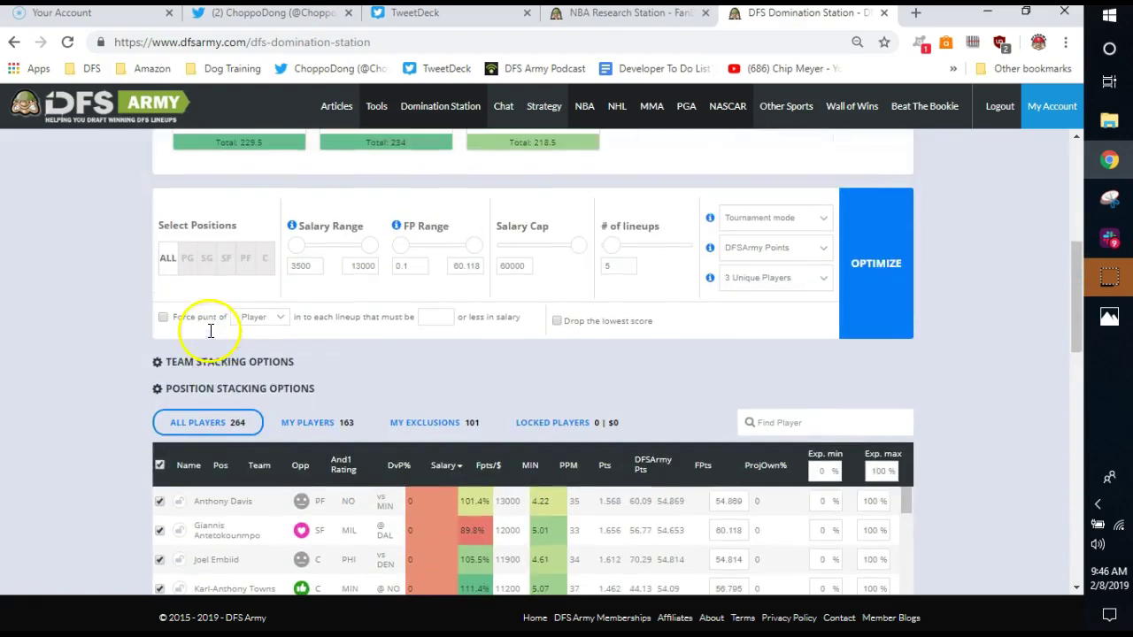
{"action": "left_click", "coordinate": [217, 361]}
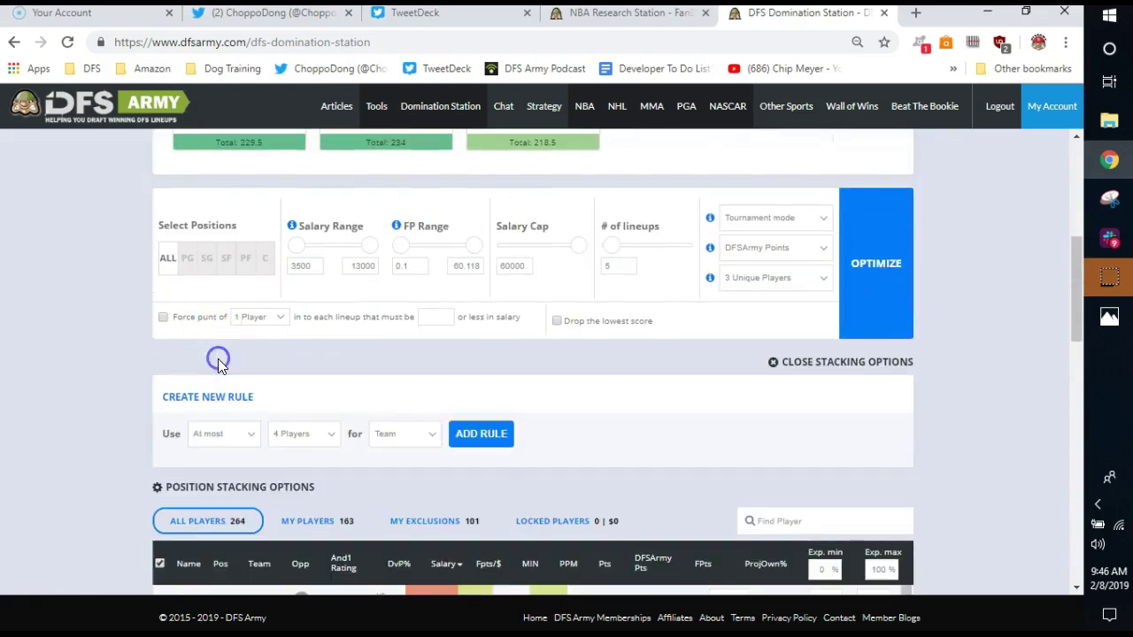
{"action": "left_click", "coordinate": [295, 433]}
{"action": "left_click", "coordinate": [296, 464]}
{"action": "left_click", "coordinate": [481, 435]}
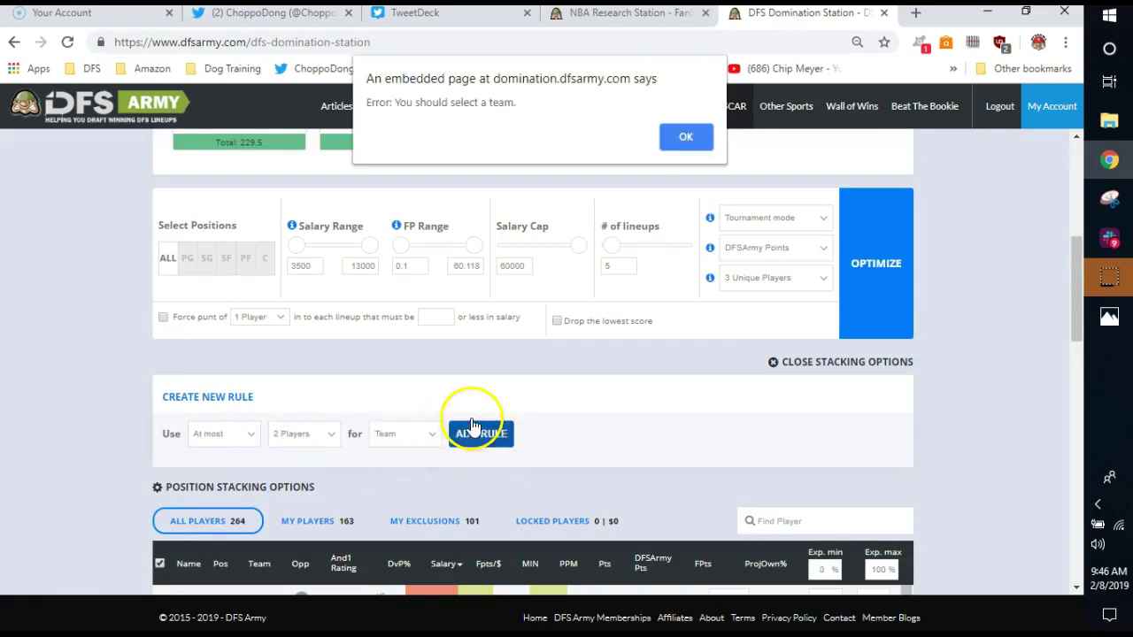
{"action": "left_click", "coordinate": [680, 139]}
{"action": "left_click", "coordinate": [424, 441]}
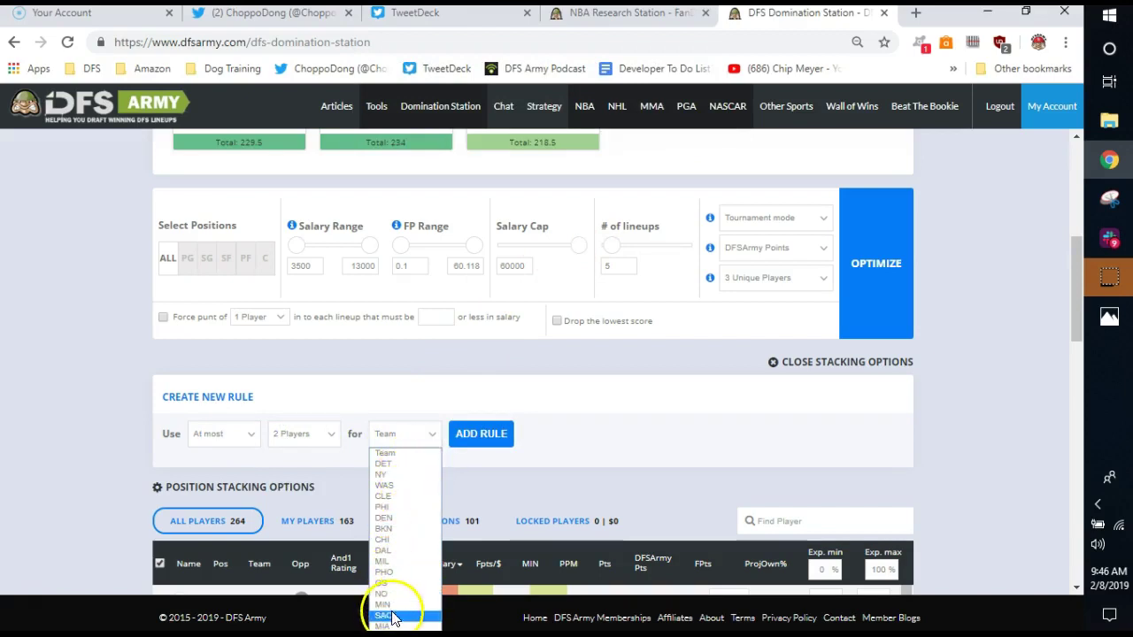
{"action": "left_click", "coordinate": [384, 615]}
{"action": "left_click", "coordinate": [406, 432]}
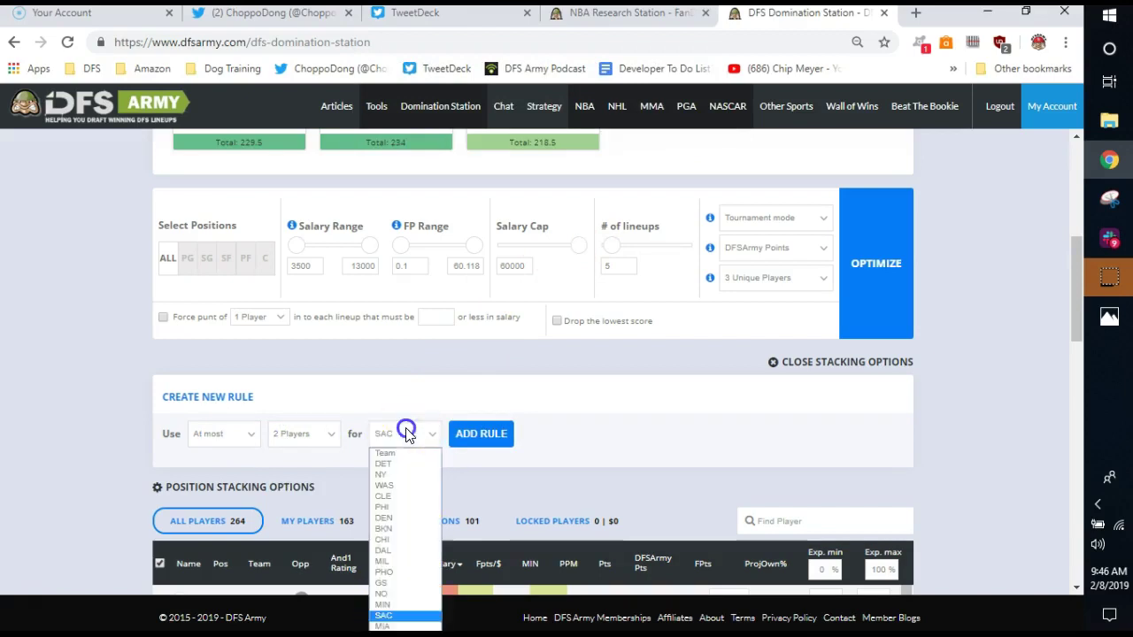
{"action": "left_click", "coordinate": [388, 624]}
{"action": "left_click", "coordinate": [478, 436]}
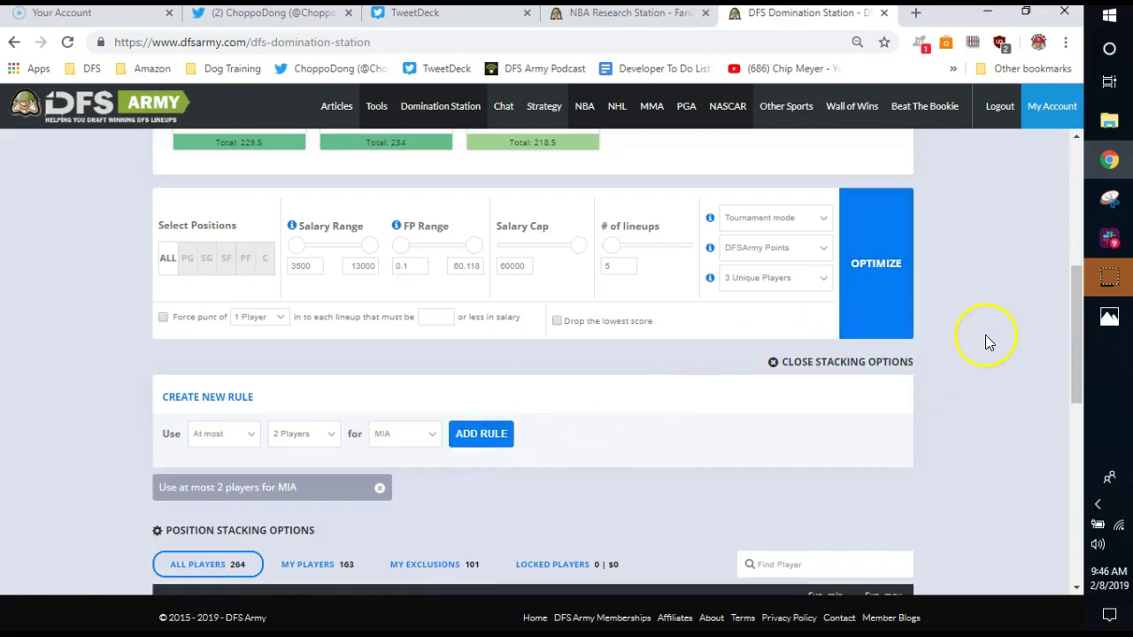
{"action": "scroll", "coordinate": [989, 327], "scroll_direction": "down", "scroll_amount": 15}
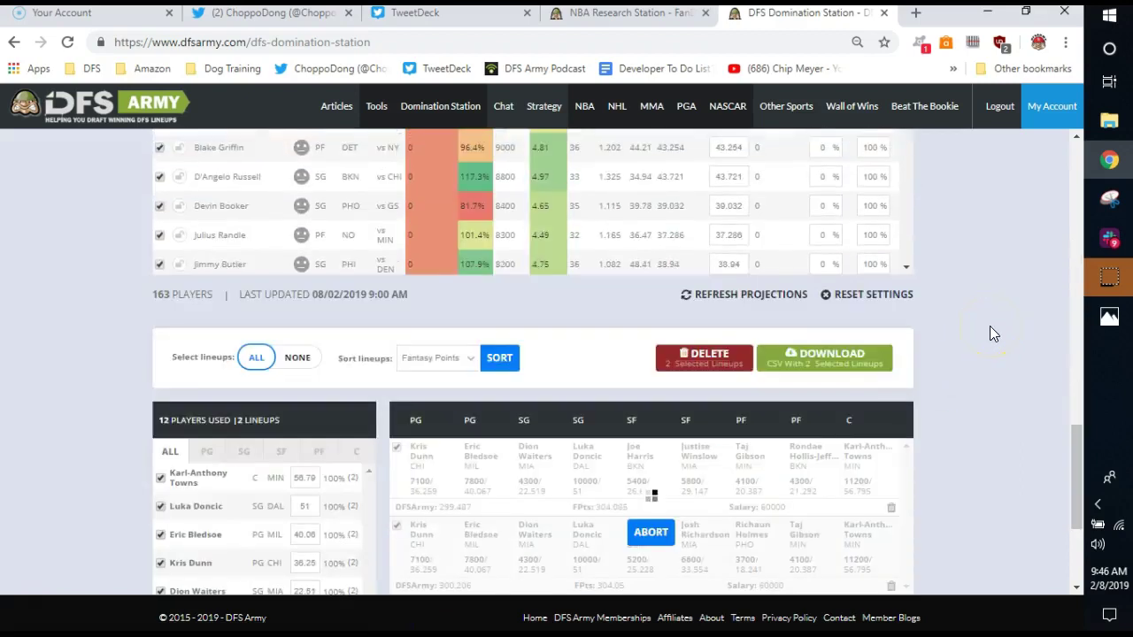
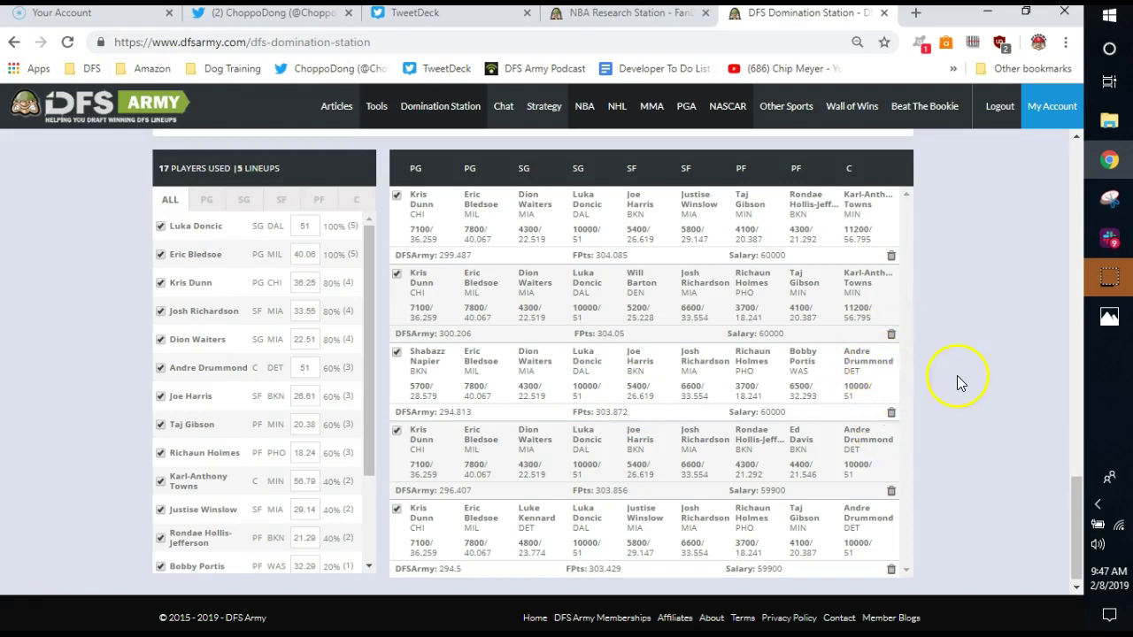
- Rate Detroit center Andre Drummond as Like (5%) and raise that rating further to Love (10%)
{"action": "scroll", "coordinate": [957, 375], "scroll_direction": "up", "scroll_amount": 8}
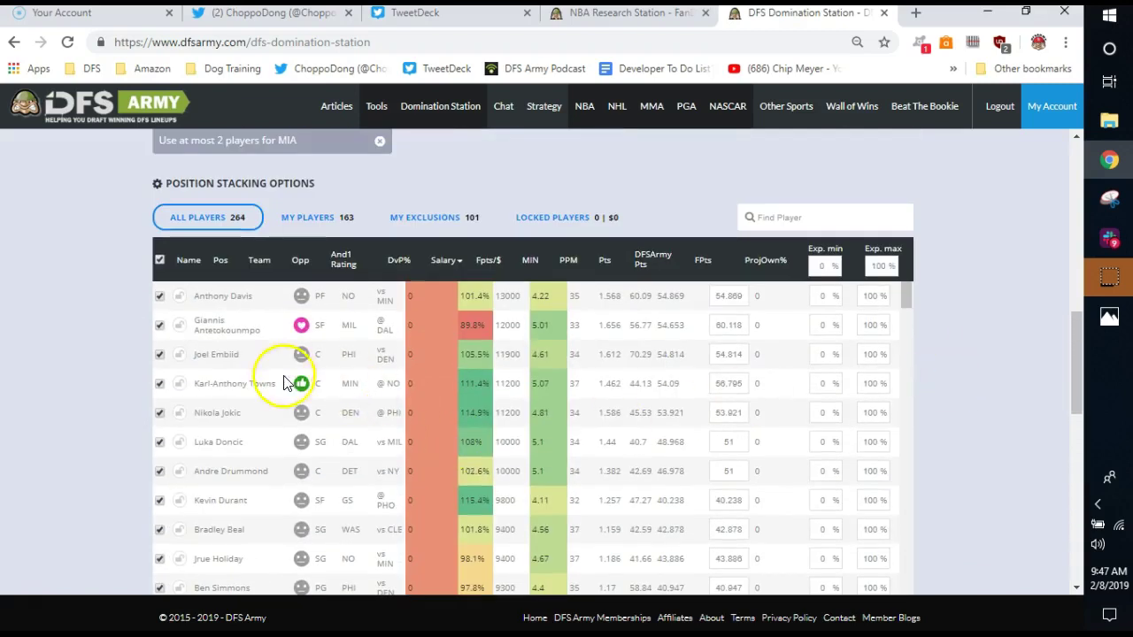
{"action": "scroll", "coordinate": [277, 414], "scroll_direction": "down", "scroll_amount": 1}
{"action": "scroll", "coordinate": [277, 414], "scroll_direction": "down", "scroll_amount": 1}
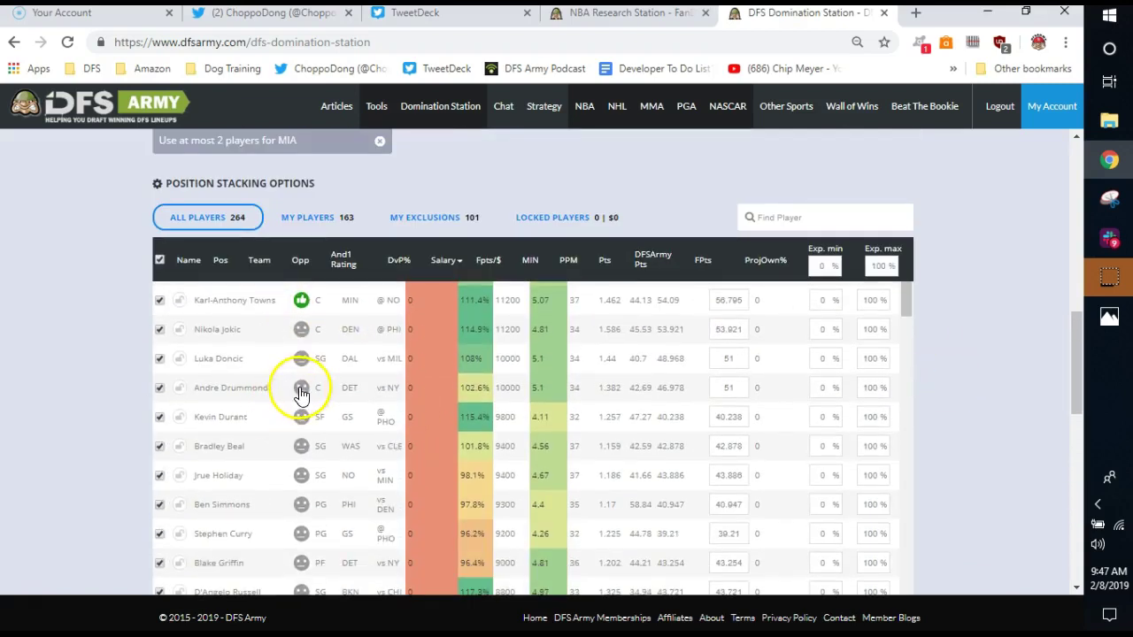
{"action": "left_click", "coordinate": [305, 419]}
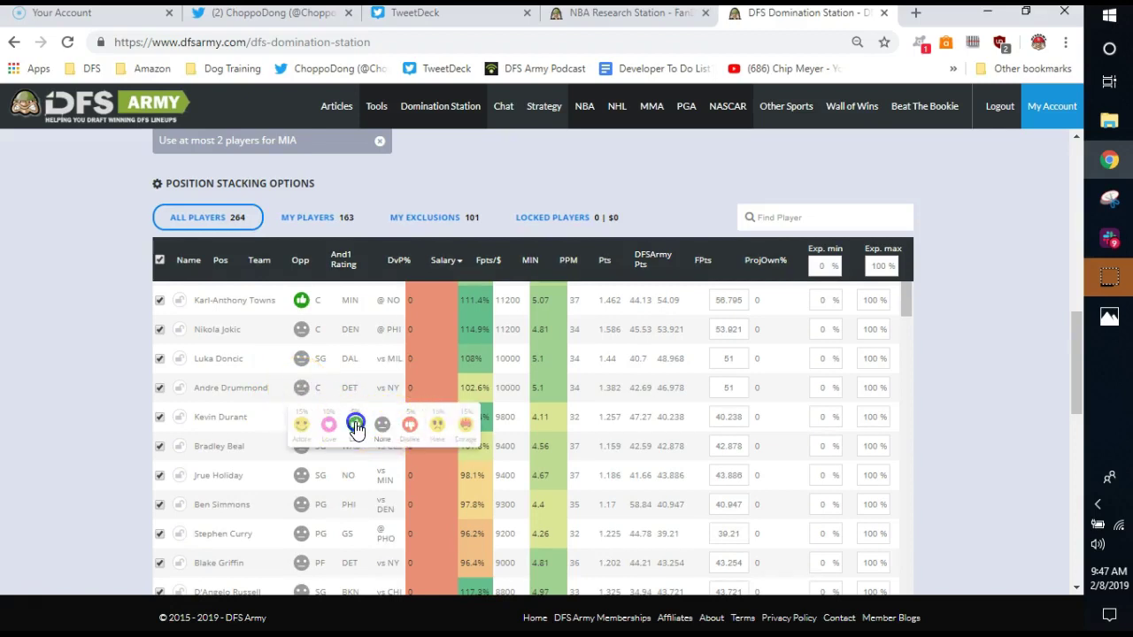
{"action": "left_click", "coordinate": [356, 427]}
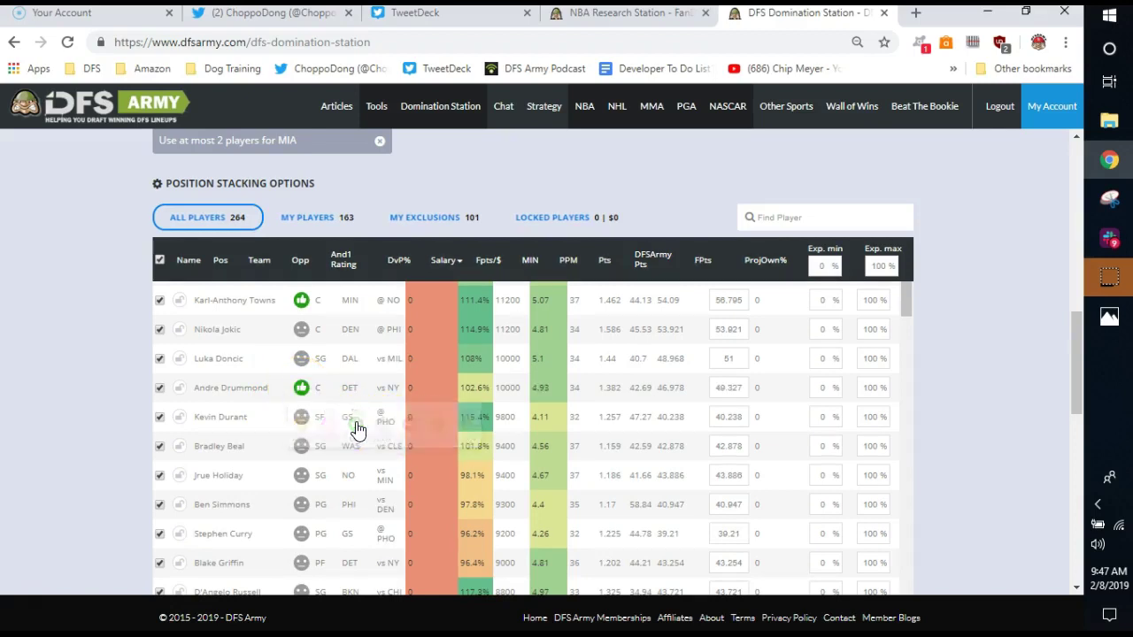
{"action": "left_click", "coordinate": [306, 398]}
{"action": "left_click", "coordinate": [329, 422]}
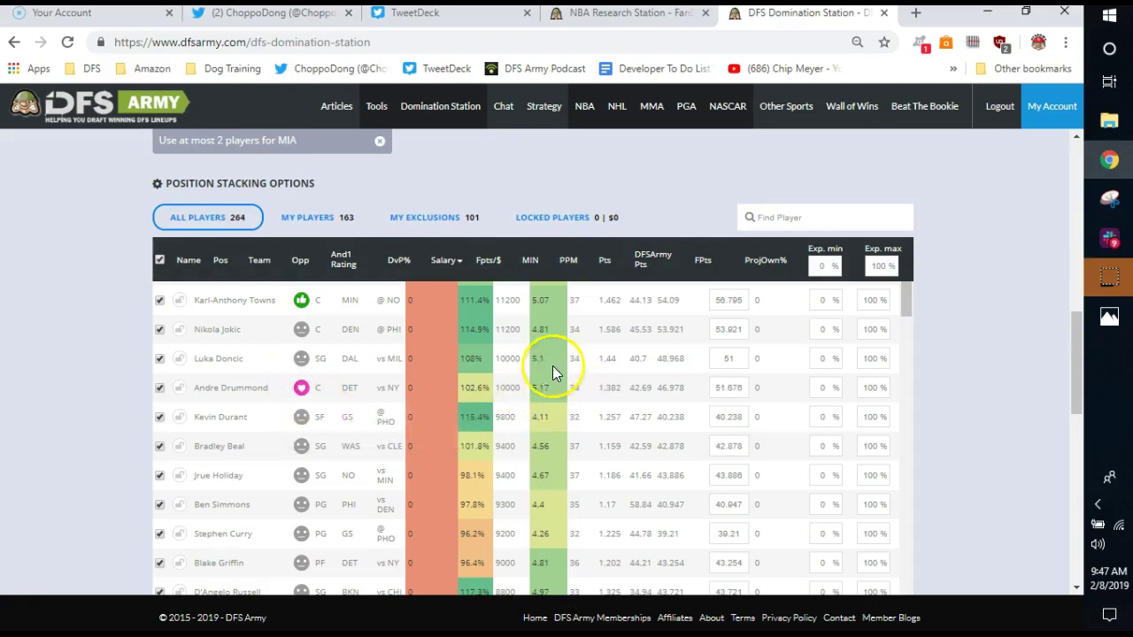
- Rerun the optimizer with Andre Drummond's raised rating and review the resulting lineups
{"action": "scroll", "coordinate": [934, 323], "scroll_direction": "up", "scroll_amount": 4}
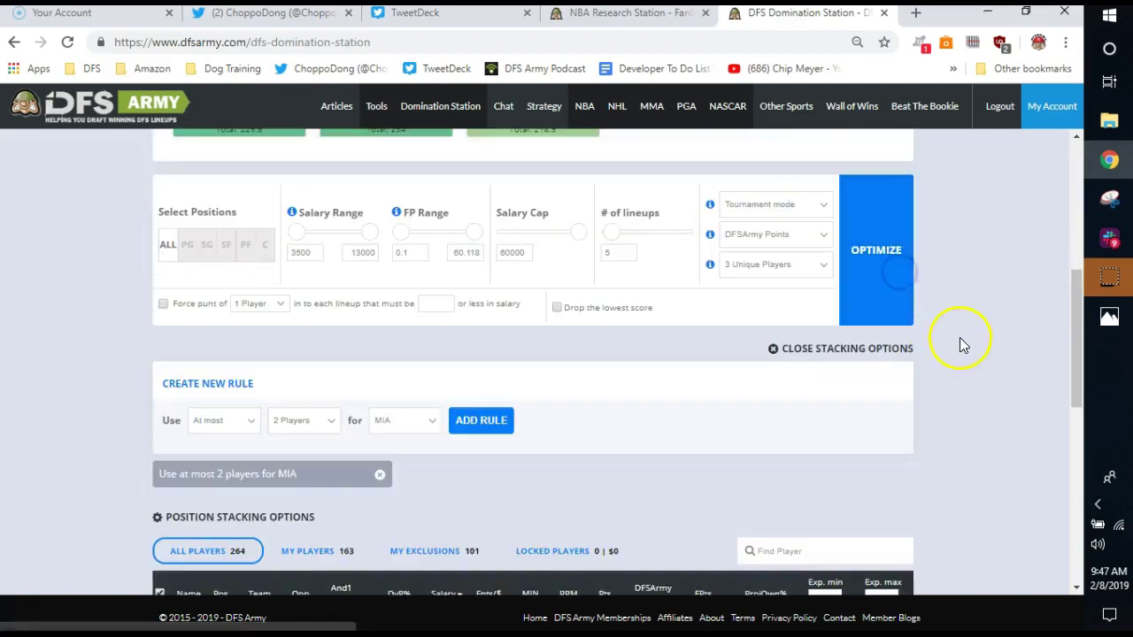
{"action": "scroll", "coordinate": [972, 338], "scroll_direction": "down", "scroll_amount": 3}
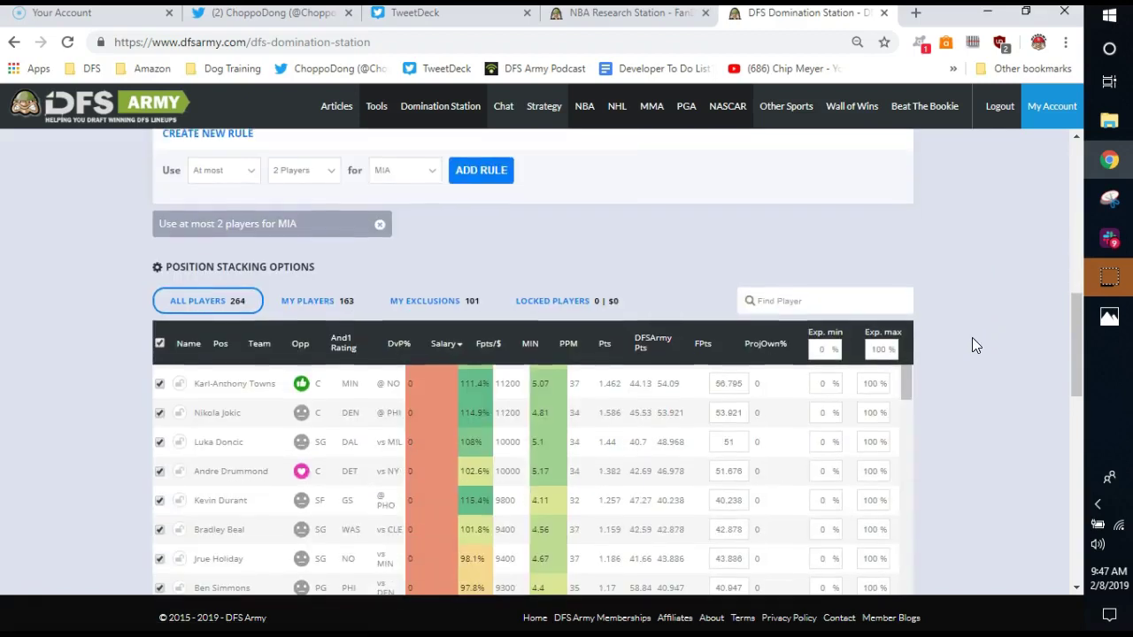
{"action": "scroll", "coordinate": [972, 345], "scroll_direction": "down", "scroll_amount": 10}
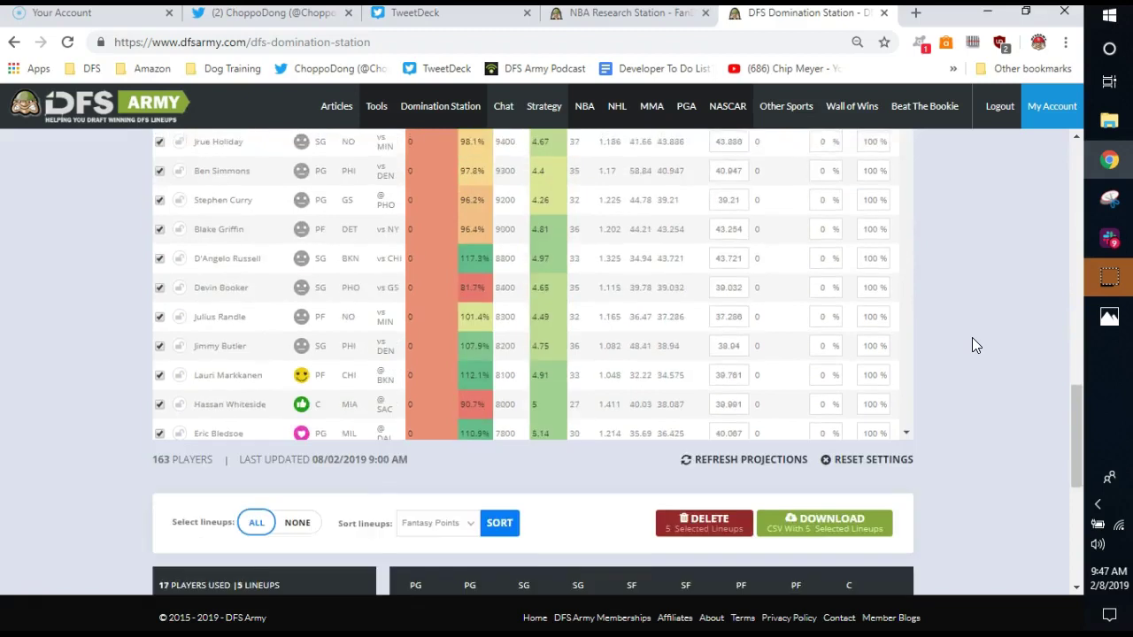
{"action": "scroll", "coordinate": [971, 345], "scroll_direction": "down", "scroll_amount": 1}
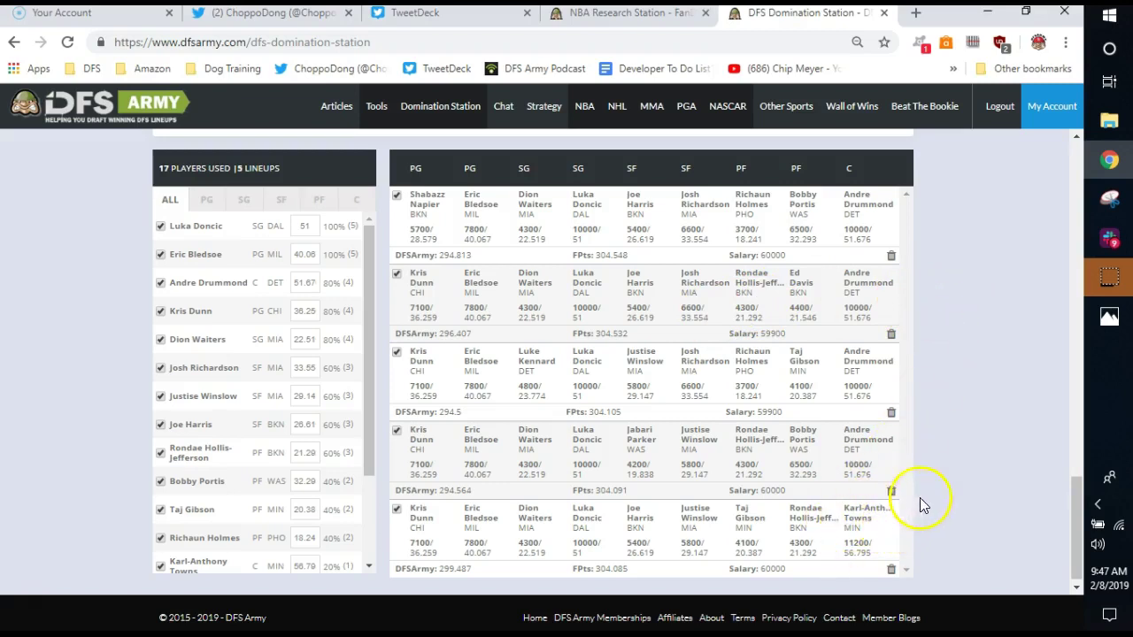
- Set Karl-Anthony Towns' projected fantasy points to 57 and run the optimizer again
{"action": "scroll", "coordinate": [947, 455], "scroll_direction": "up", "scroll_amount": 10}
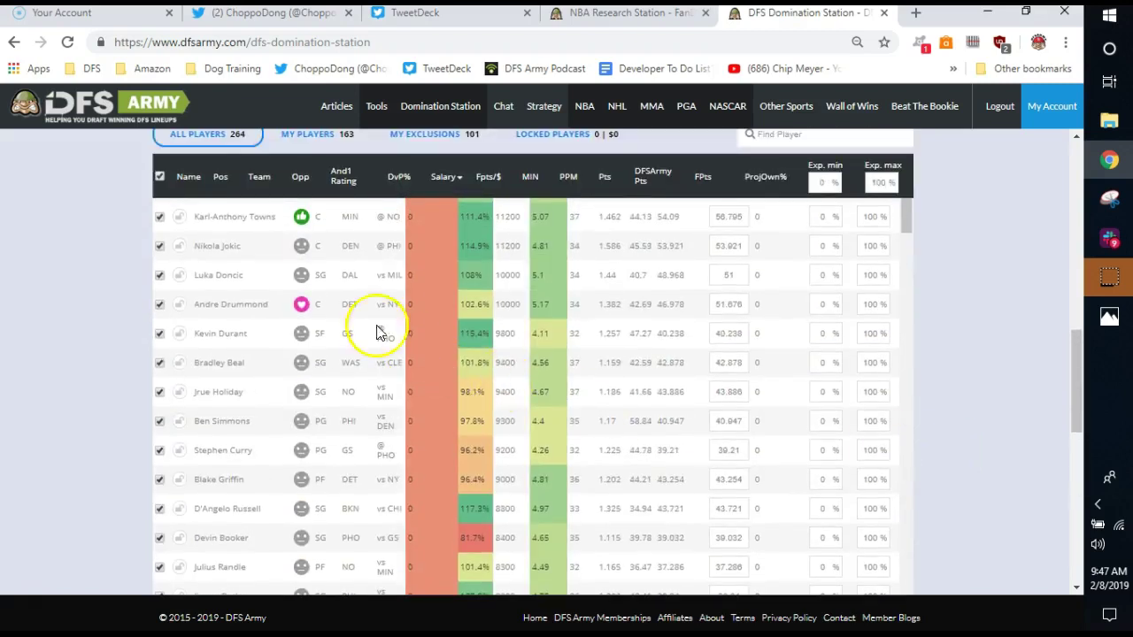
{"action": "double_click", "coordinate": [721, 218]}
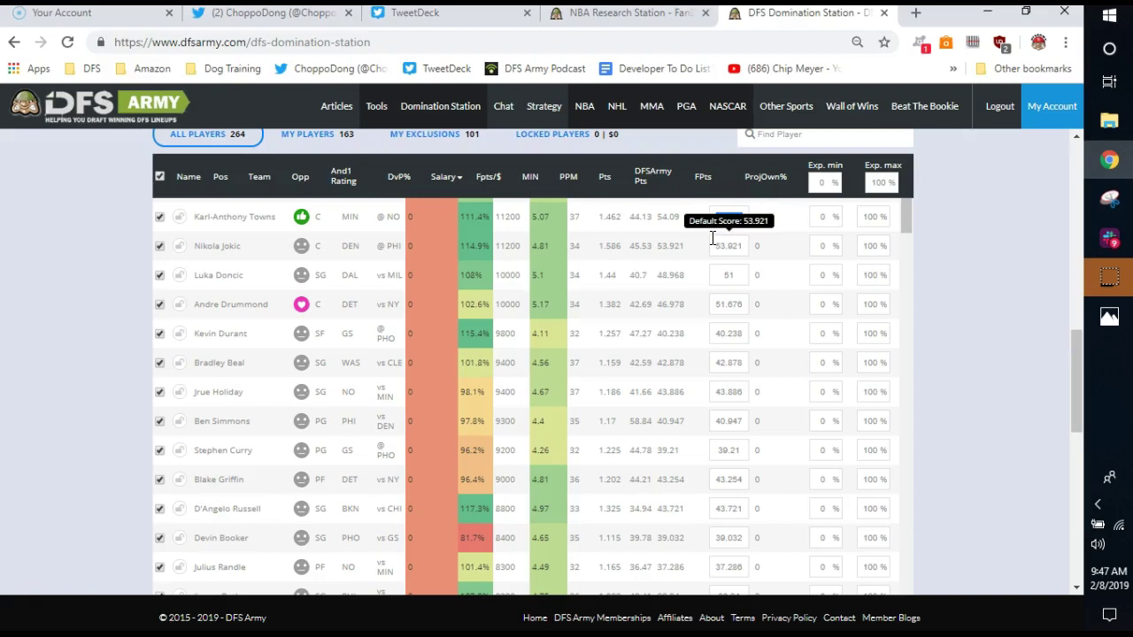
{"action": "type", "text": "57"}
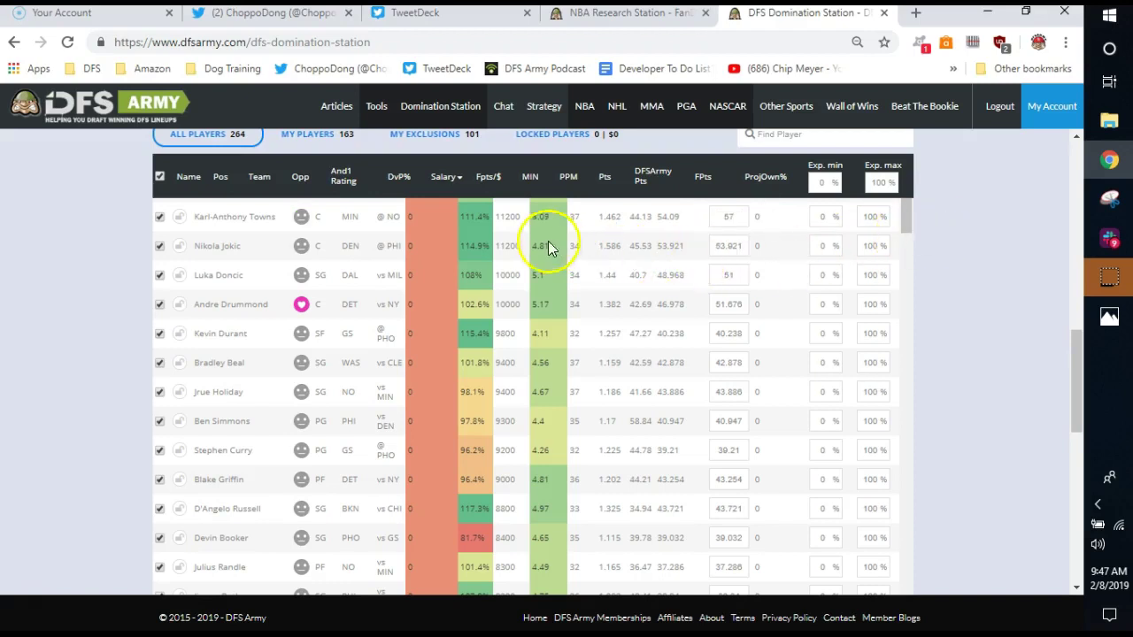
{"action": "scroll", "coordinate": [1000, 244], "scroll_direction": "up", "scroll_amount": 4}
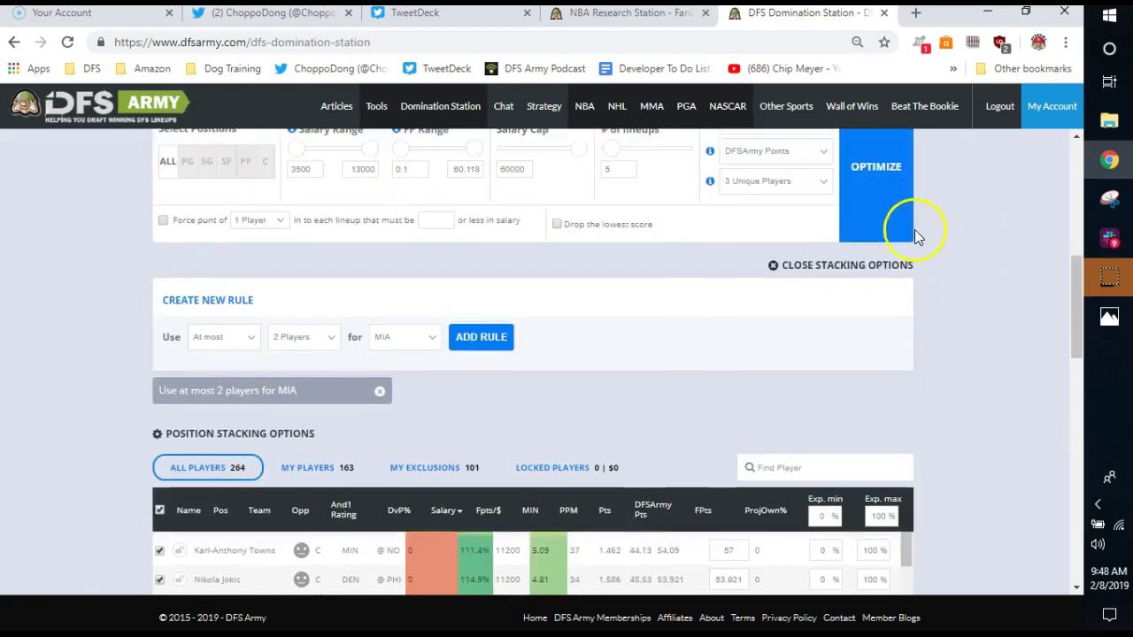
{"action": "left_click", "coordinate": [912, 229]}
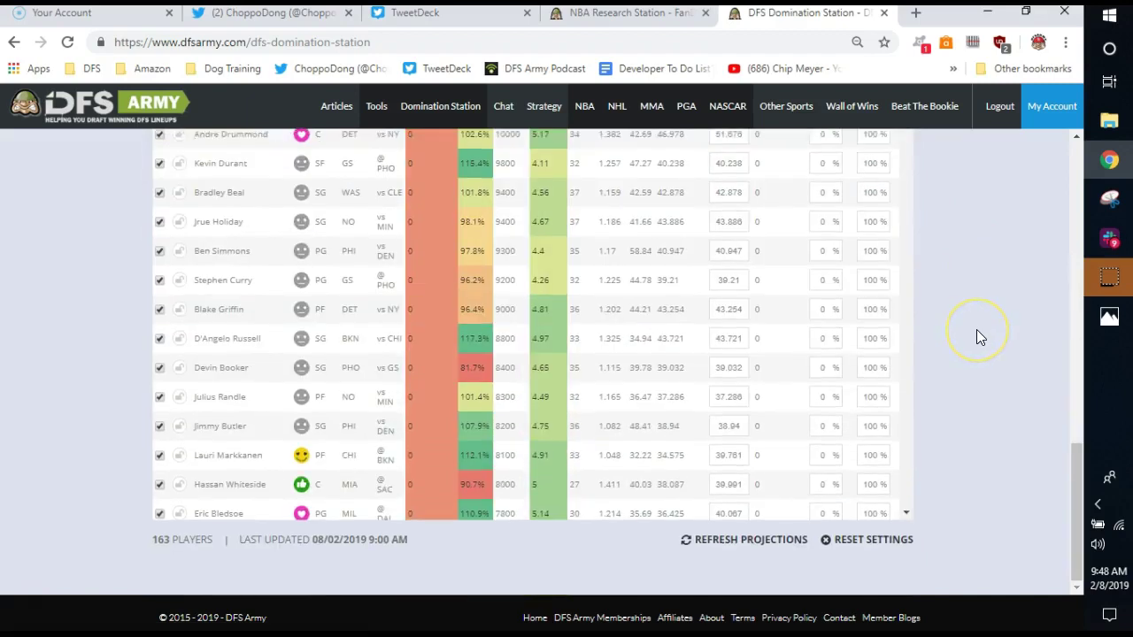